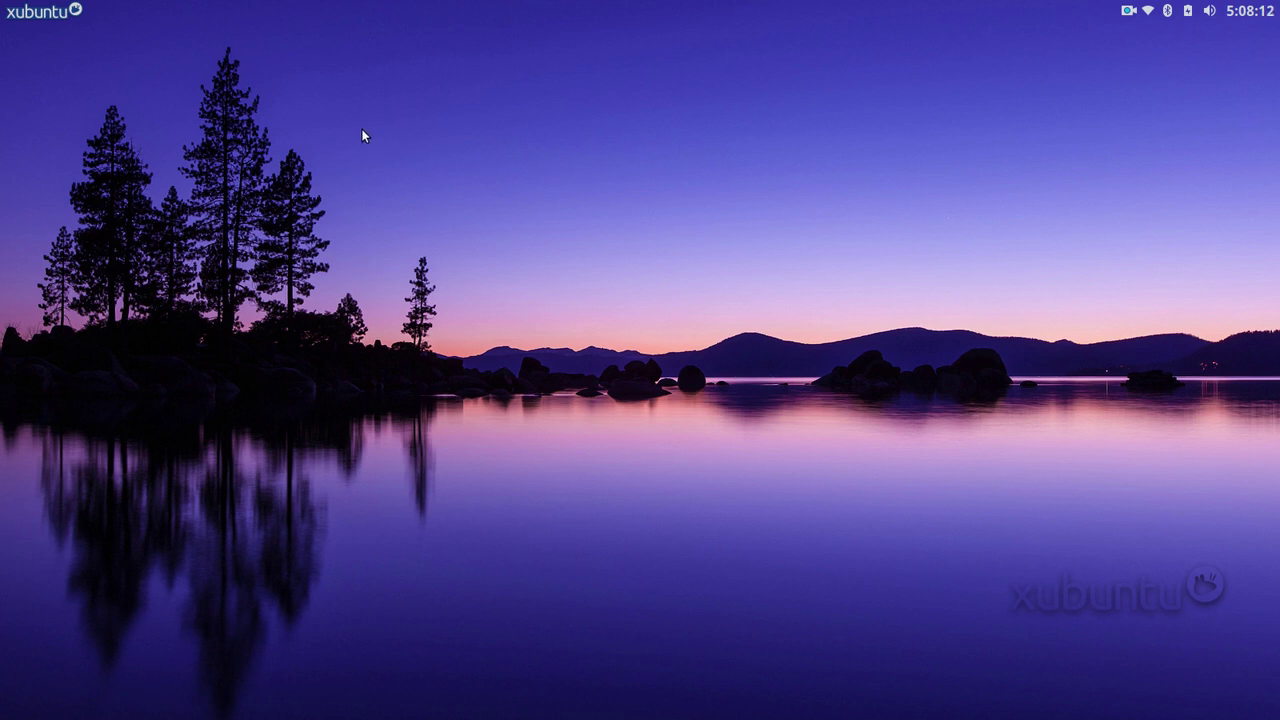
Open the Settings Manager from the applications menu, close it, and toggle the menu
left_click(54, 14)
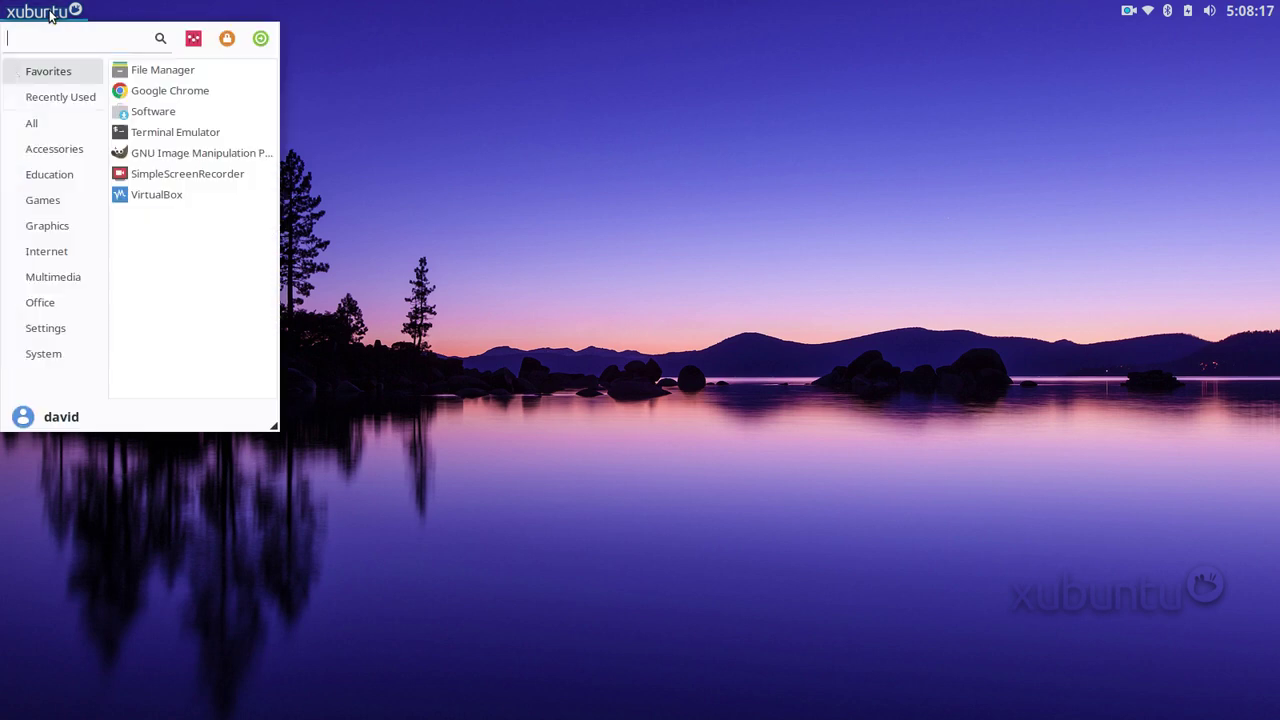
left_click(193, 40)
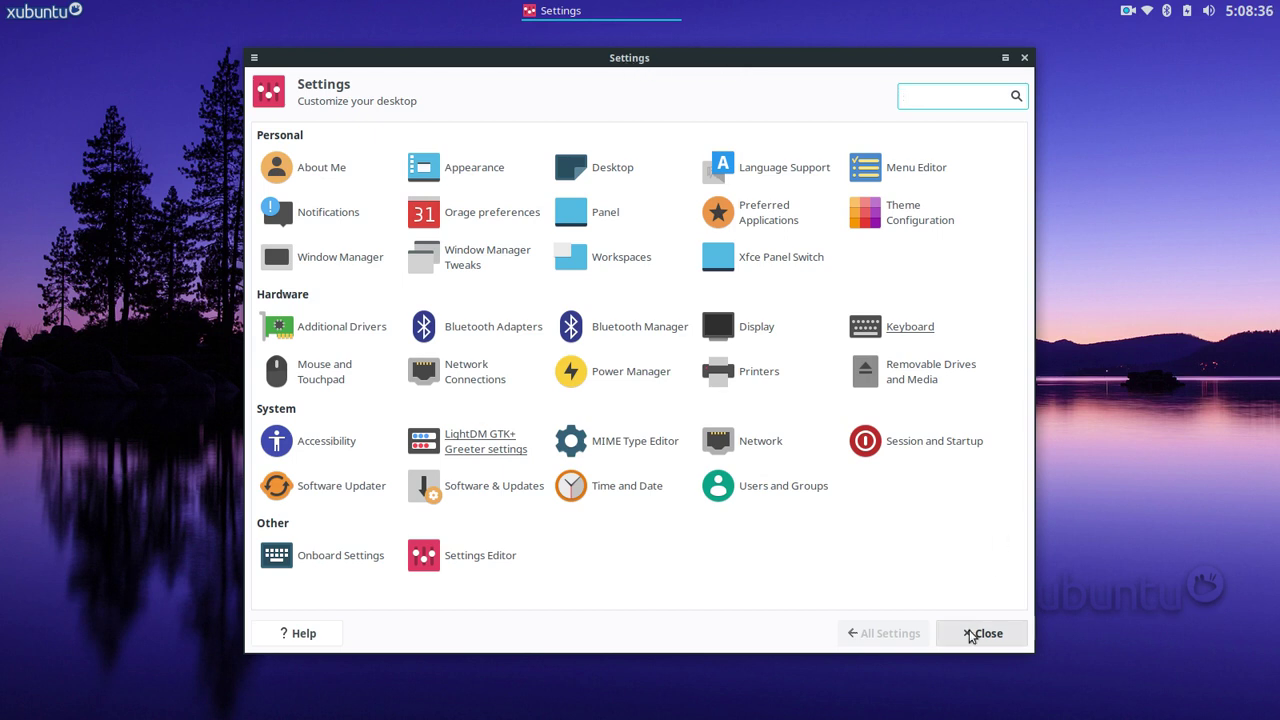
left_click(972, 633)
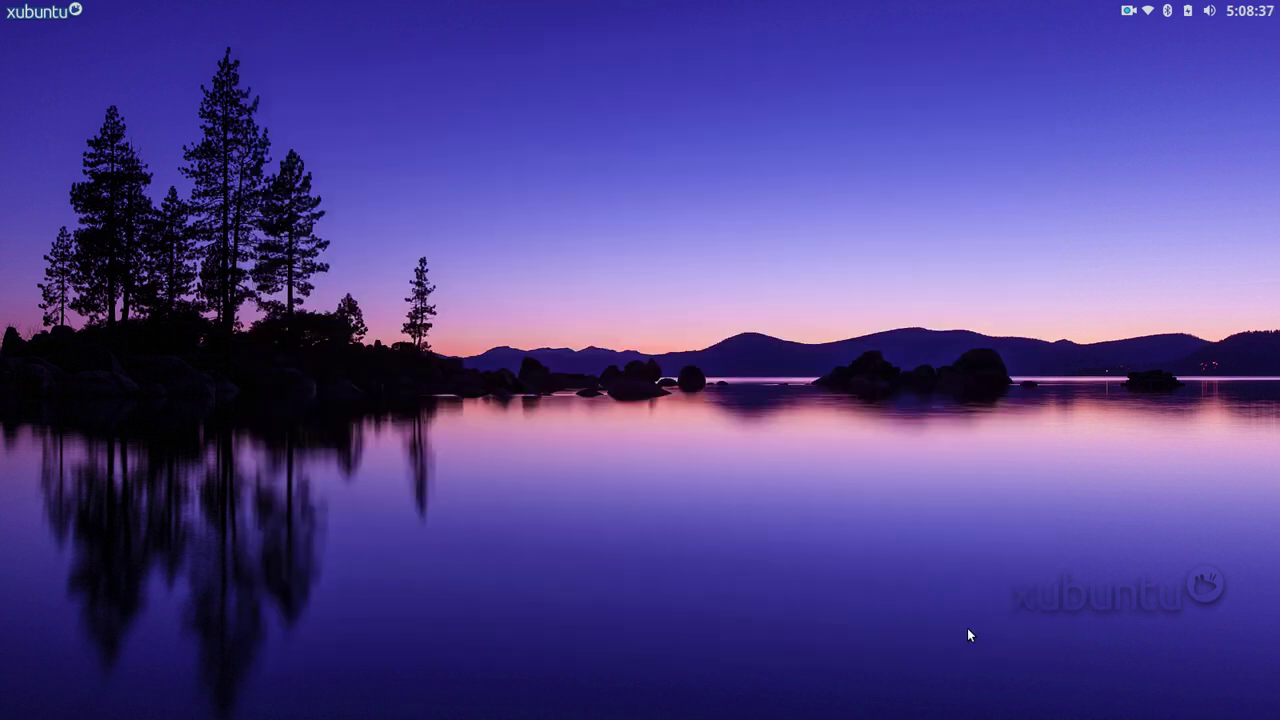
left_click(44, 12)
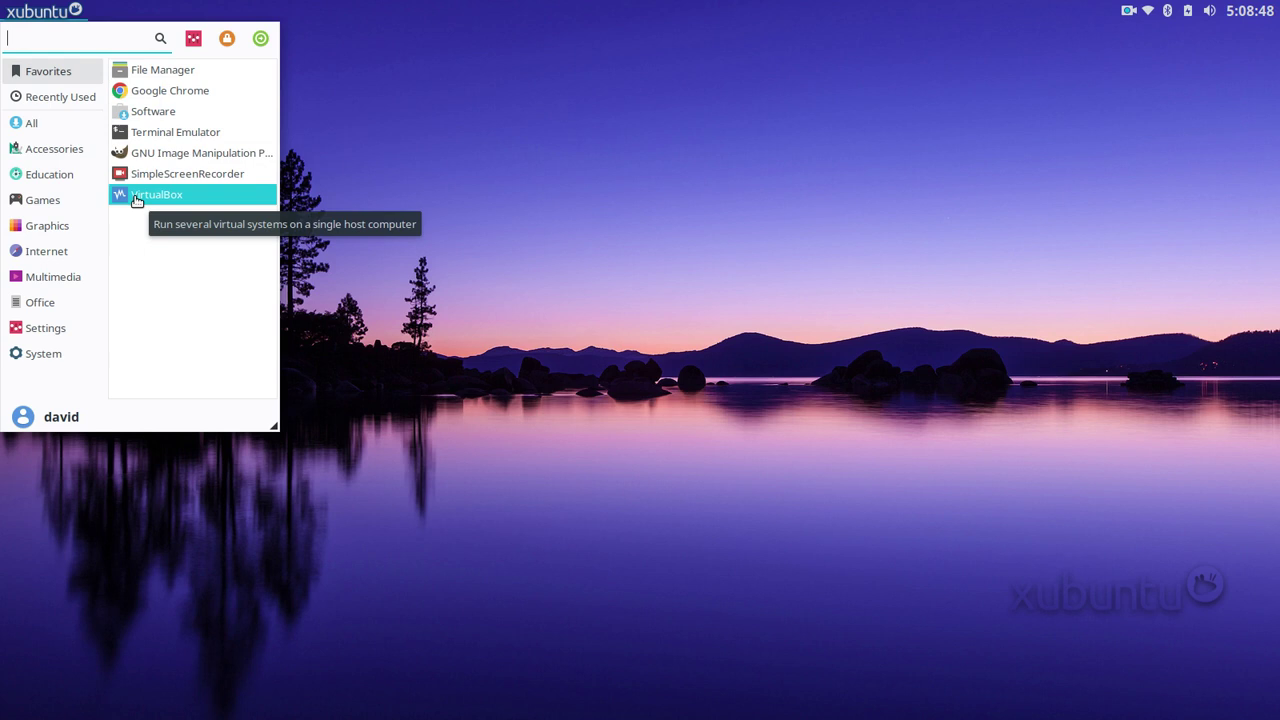
left_click(391, 192)
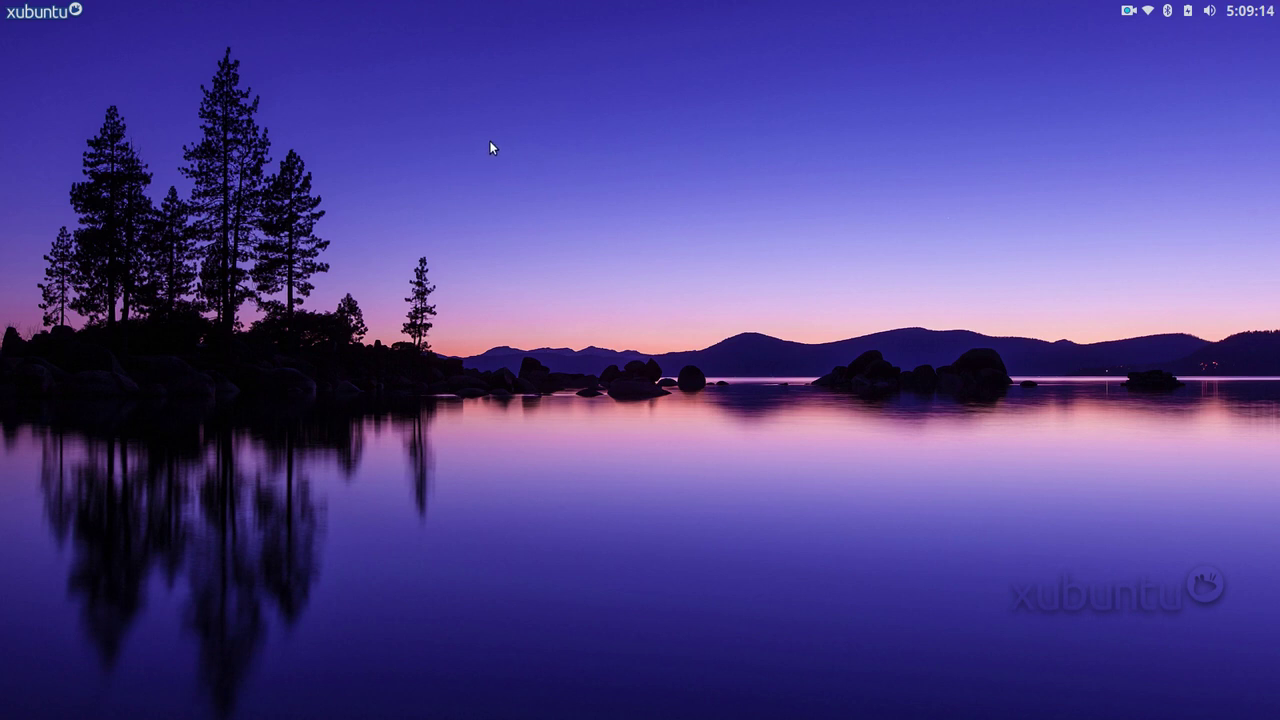
key("super")
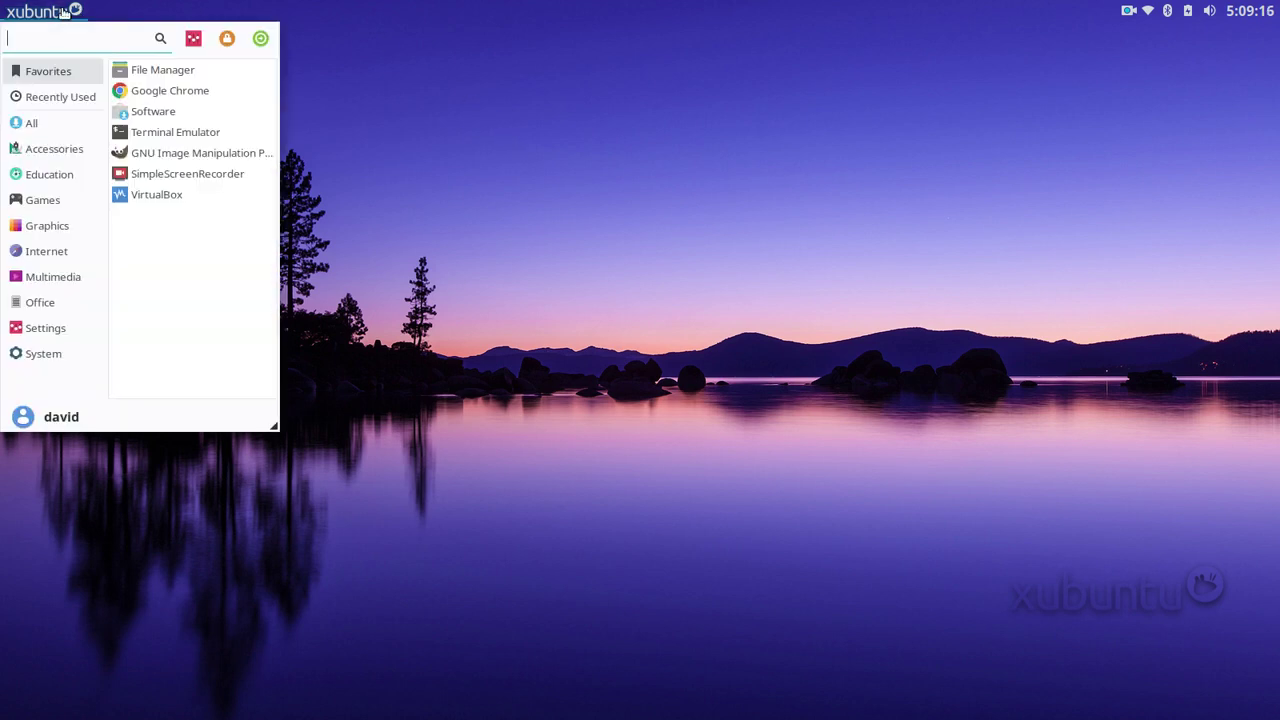
key("Escape")
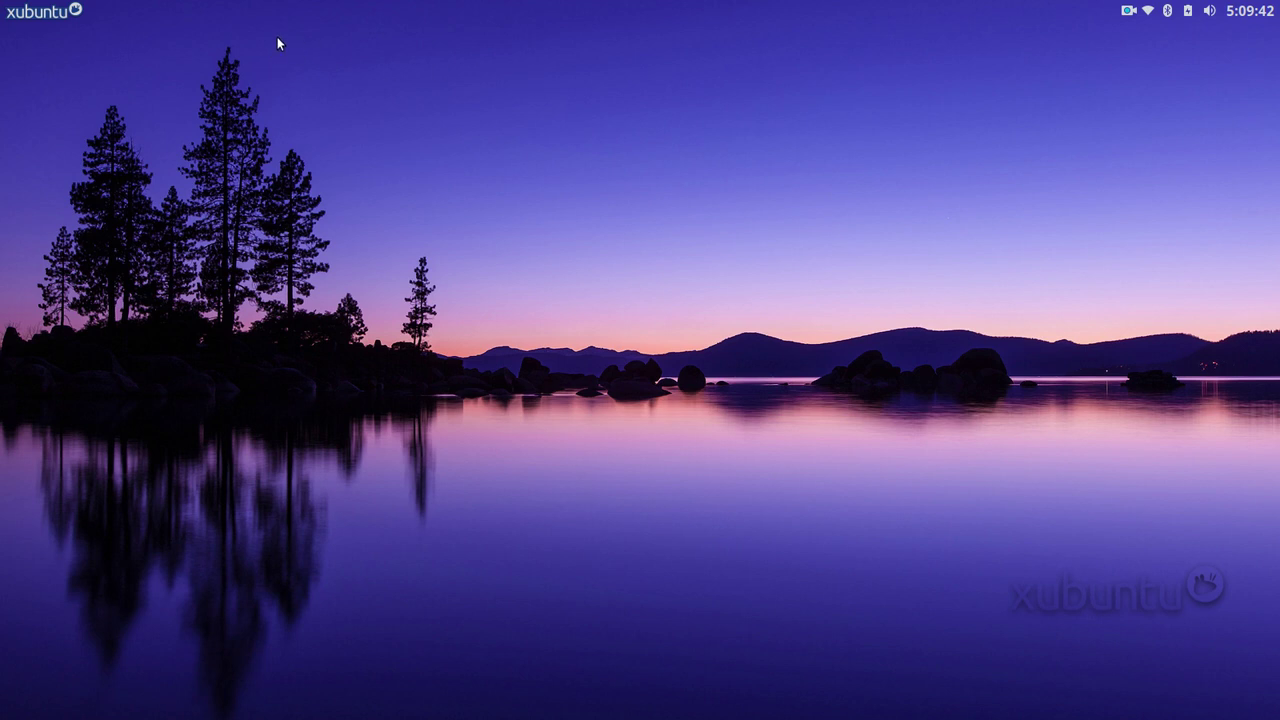
Open and close the applications menu a couple of times
left_click(65, 13)
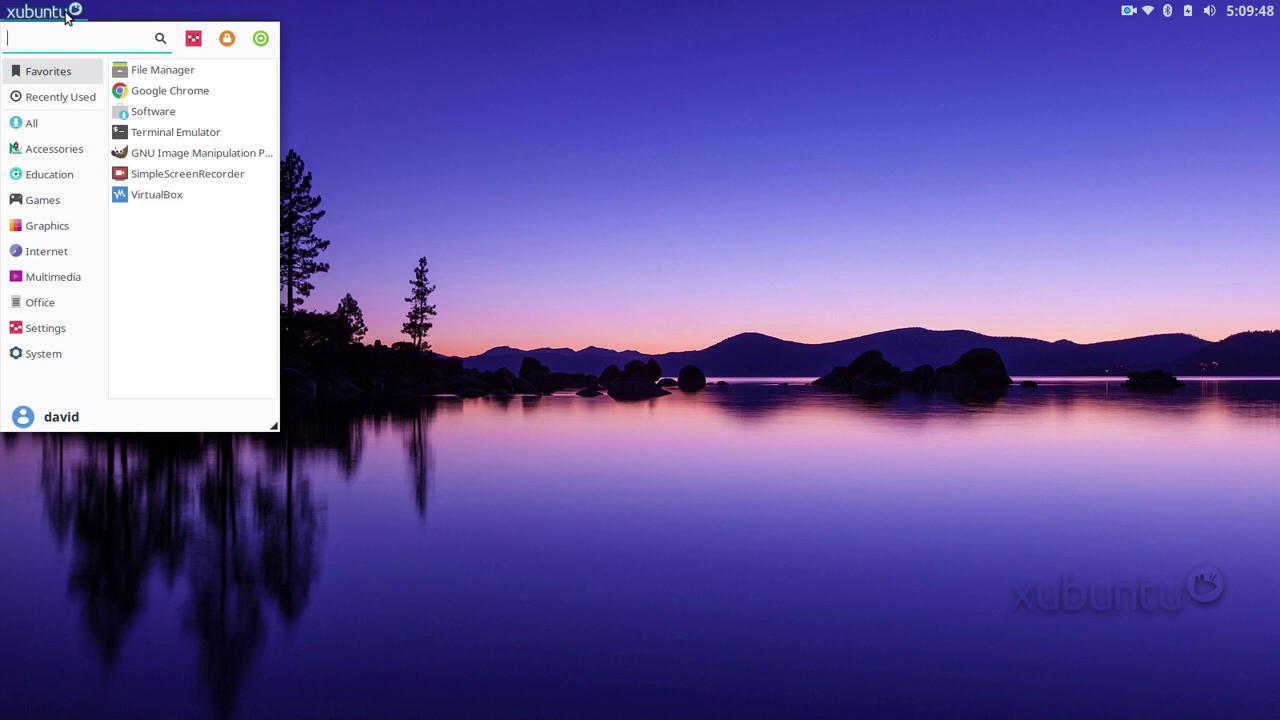
left_click(66, 18)
left_click(66, 18)
left_click(66, 17)
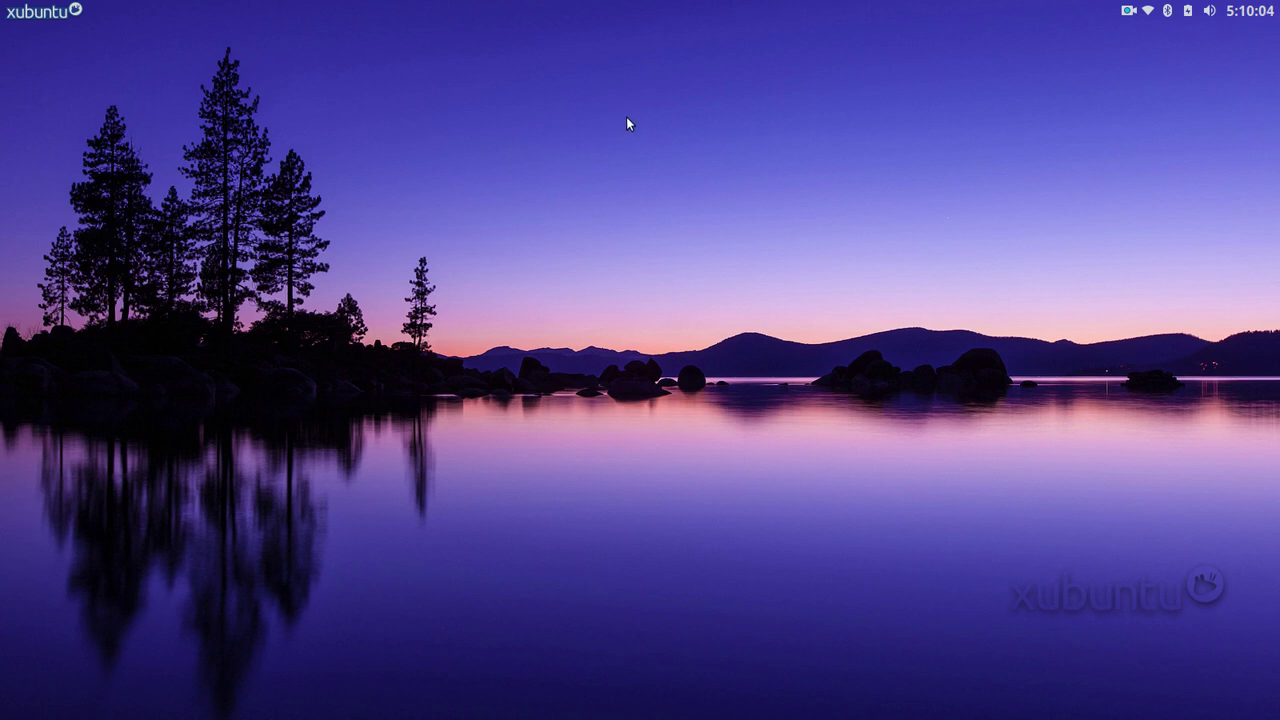
Check the panel's calendar, volume and battery status popups in turn
left_click(1260, 11)
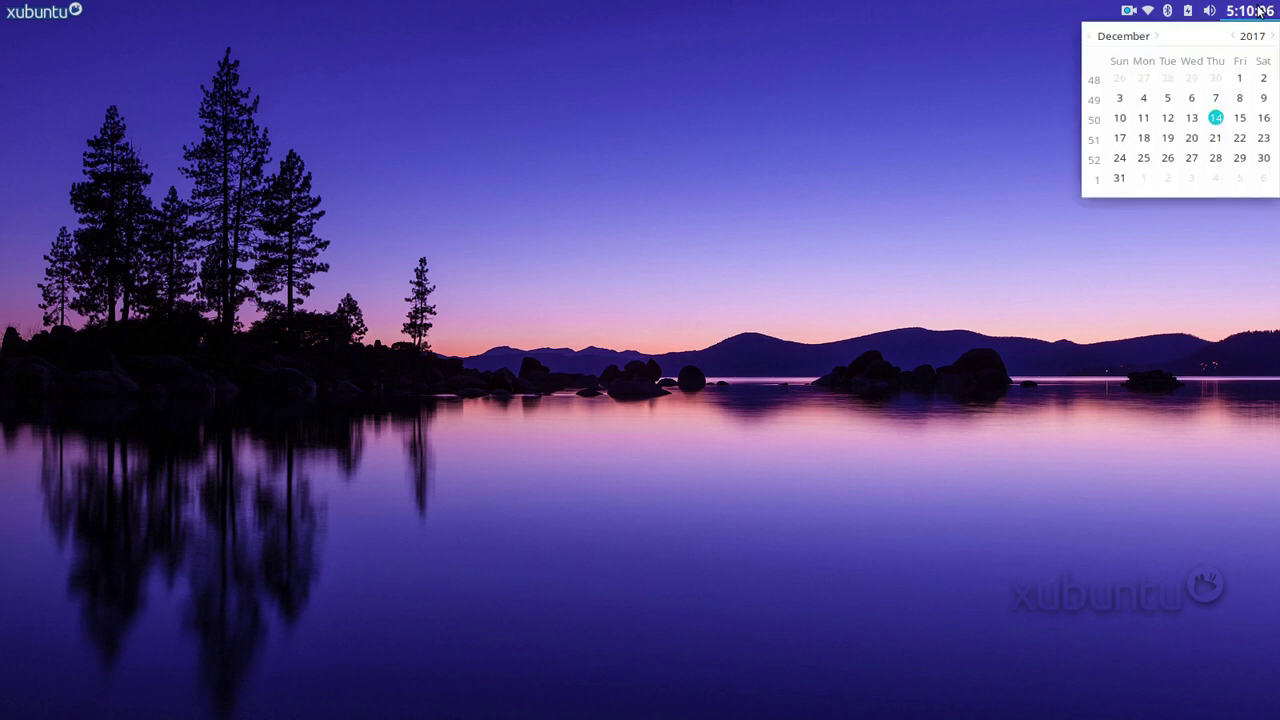
left_click(1256, 11)
left_click(1210, 11)
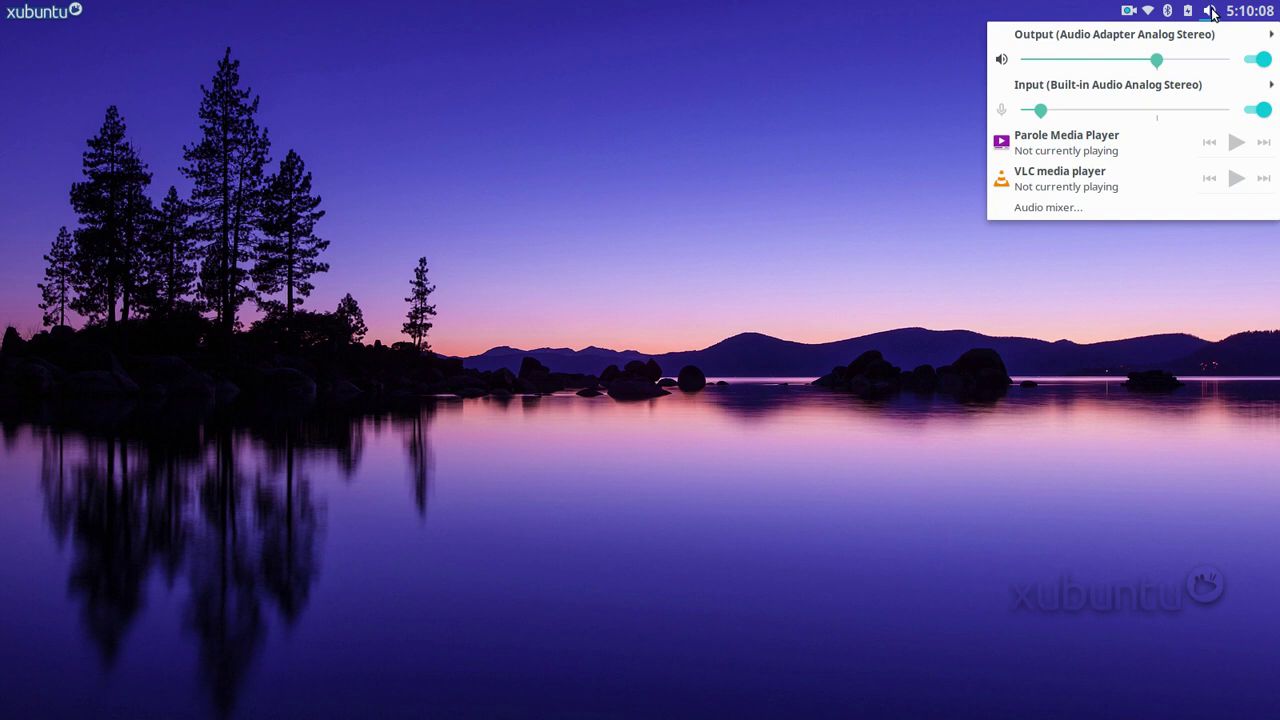
left_click(1211, 11)
left_click(1188, 12)
left_click(1189, 13)
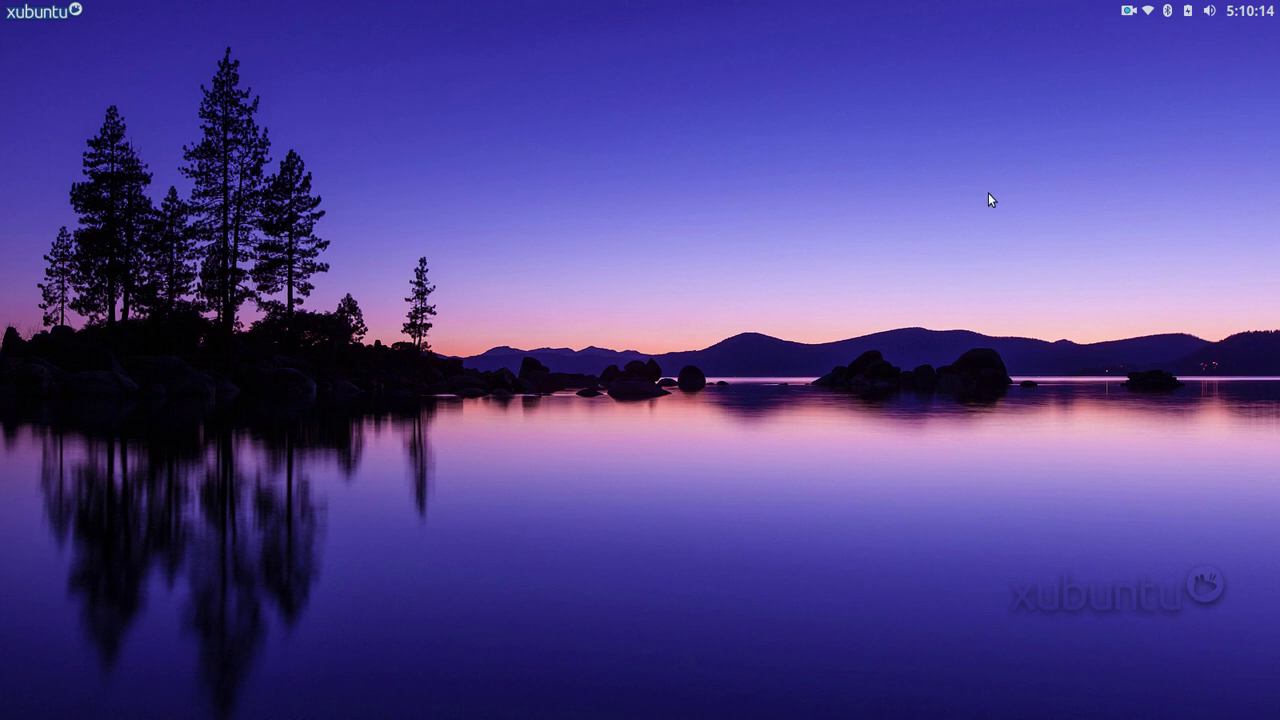
Browse the Education, Graphics, Internet, Multimedia, Office, Settings, System and Games menu categories
left_click(45, 11)
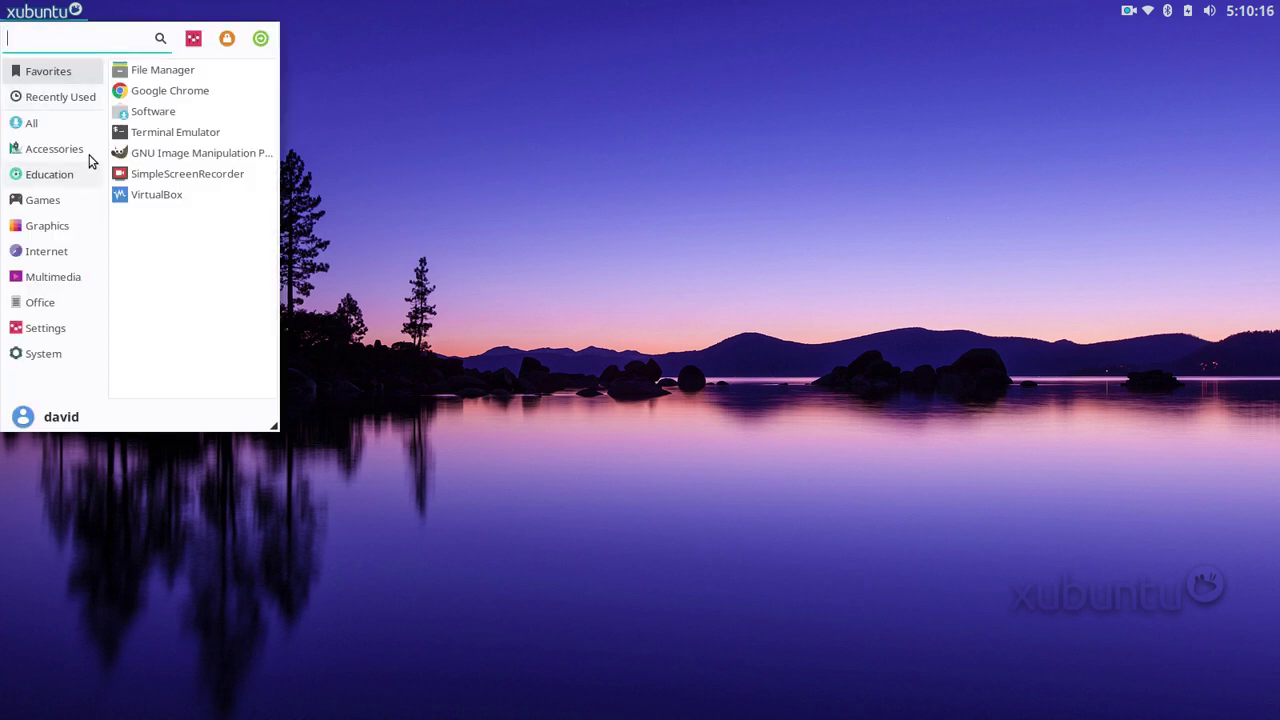
left_click(64, 177)
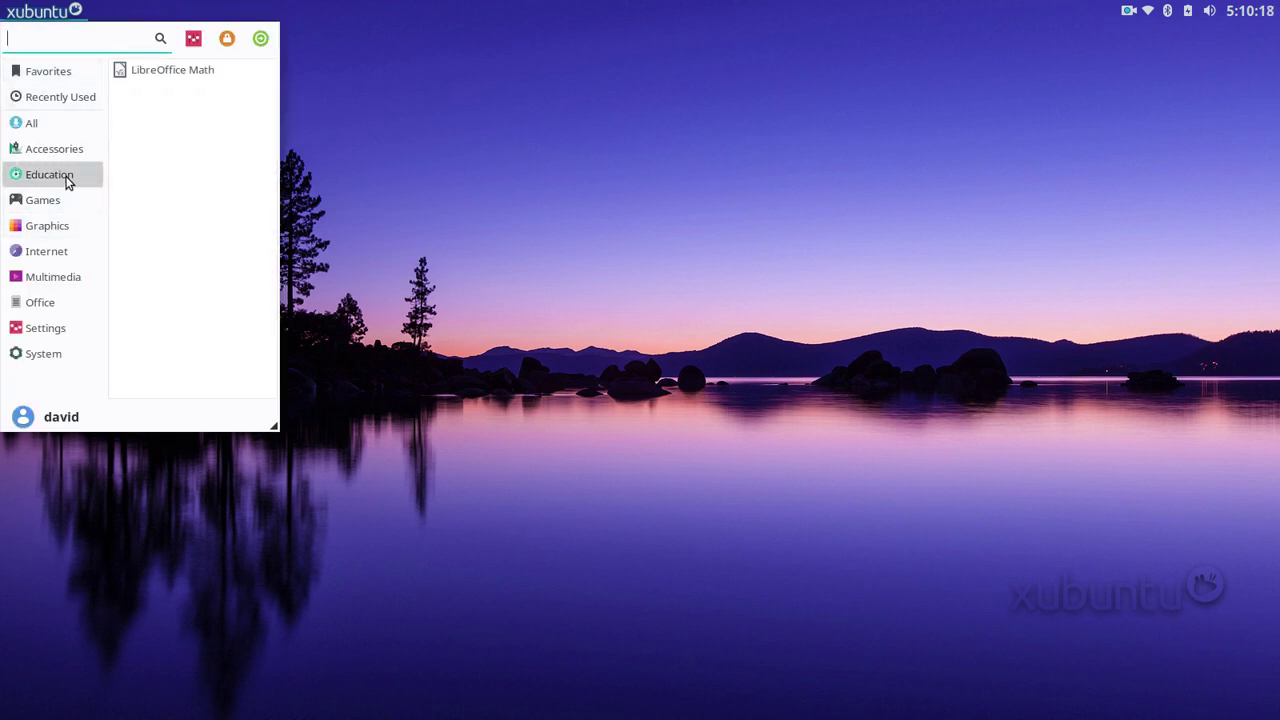
left_click(22, 230)
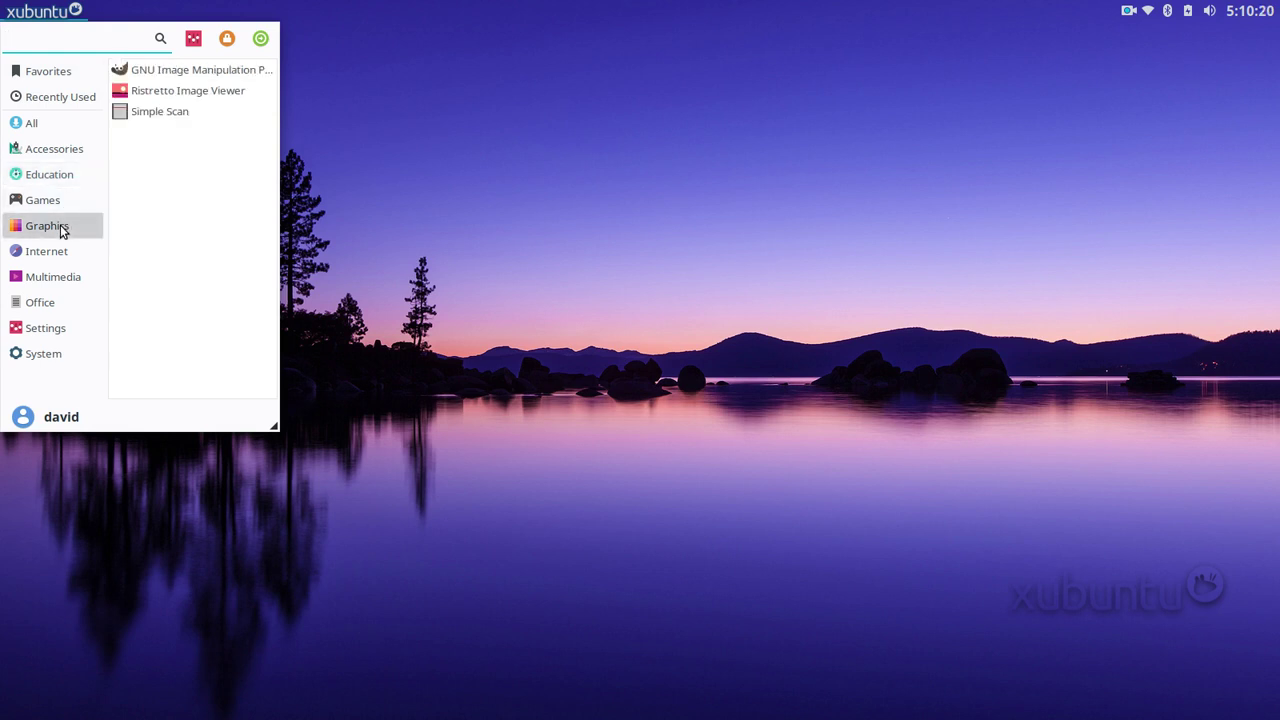
left_click(55, 253)
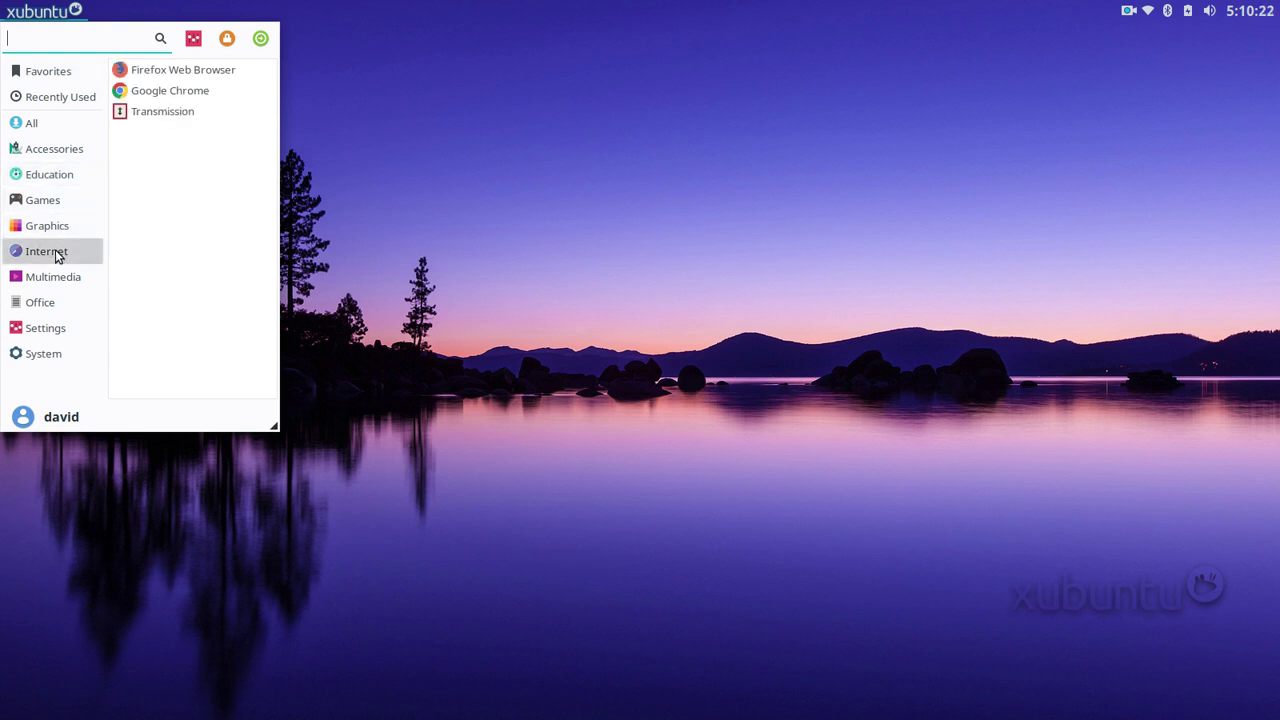
left_click(62, 278)
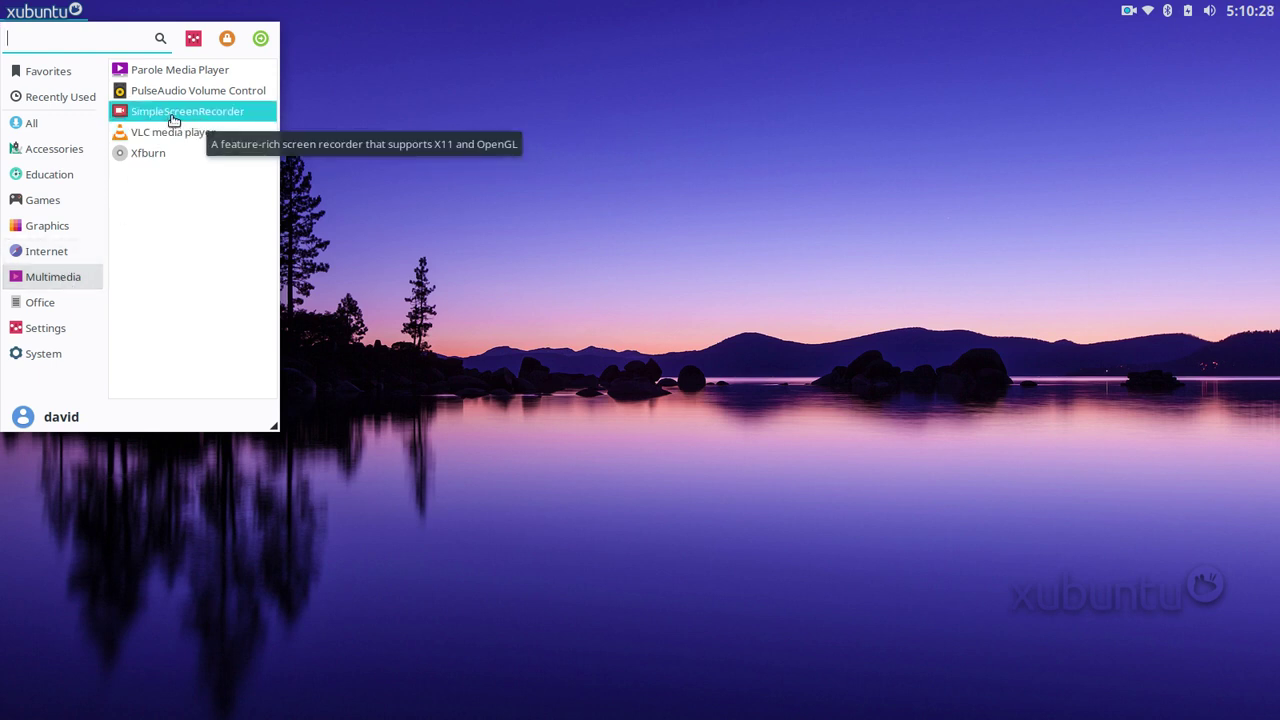
left_click(62, 304)
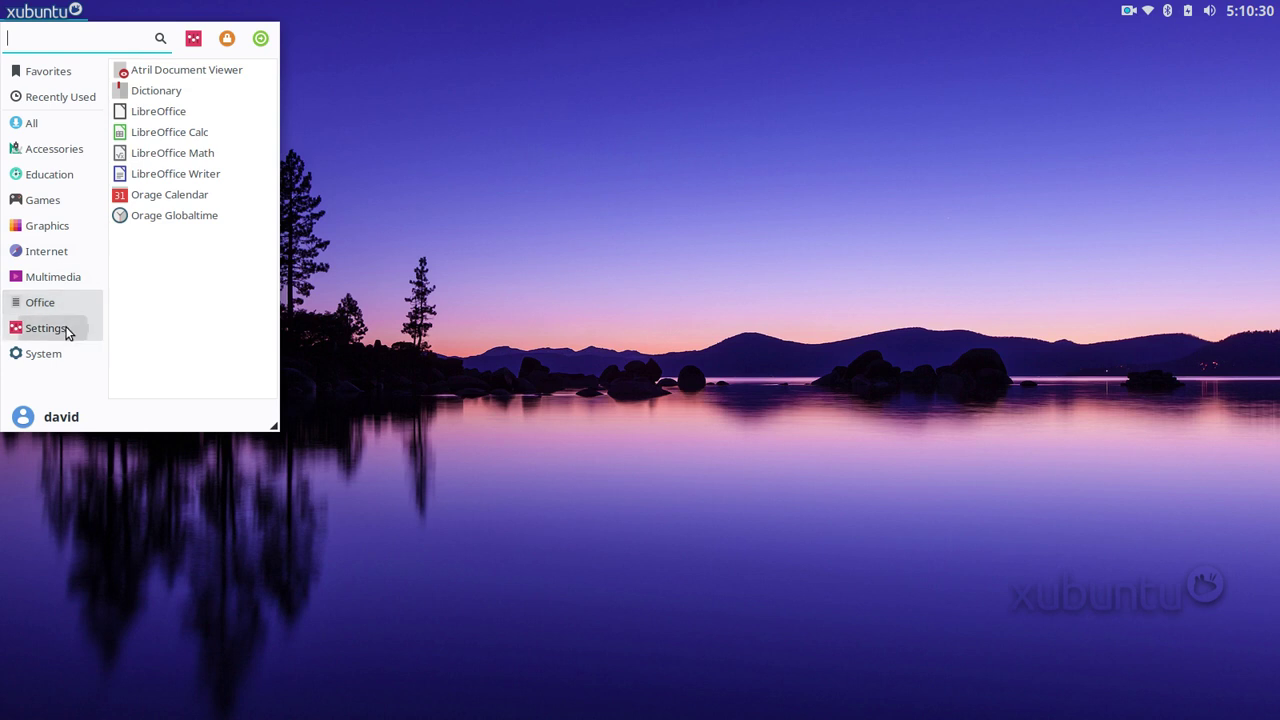
left_click(68, 330)
scroll(215, 232, "down", 5)
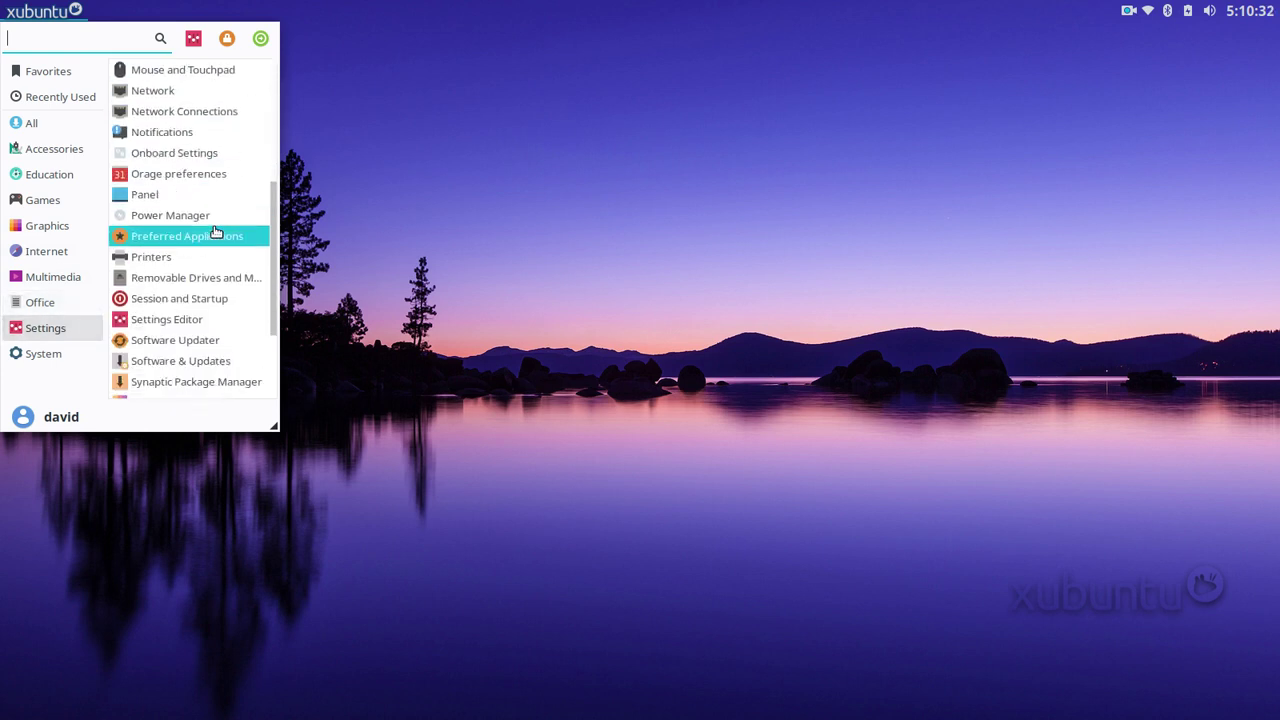
scroll(194, 216, "down", 3)
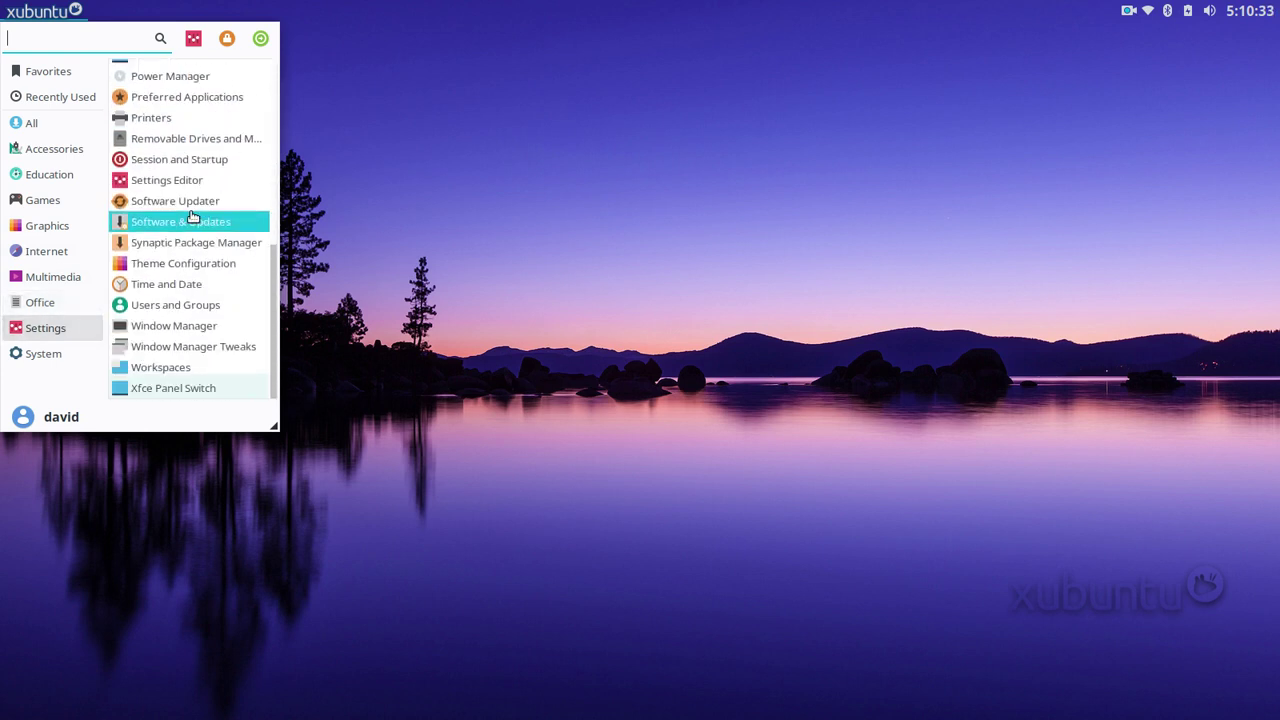
left_click(55, 353)
left_click(68, 251)
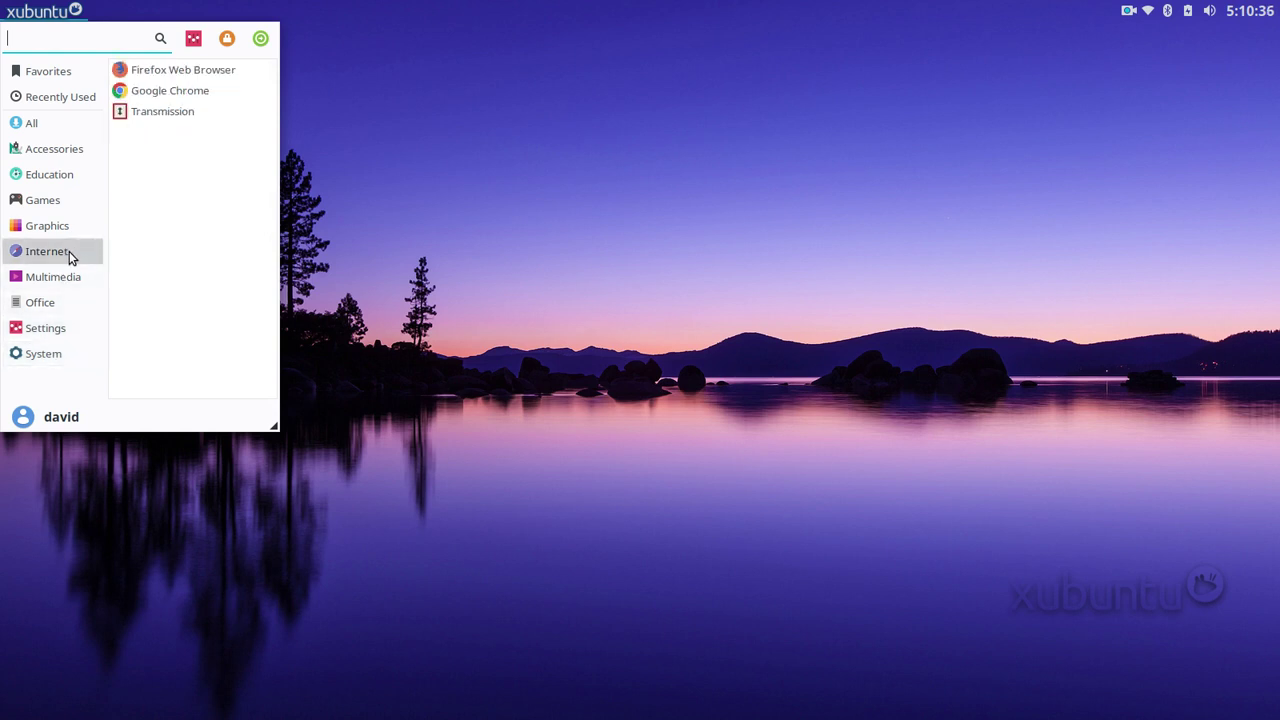
left_click(67, 199)
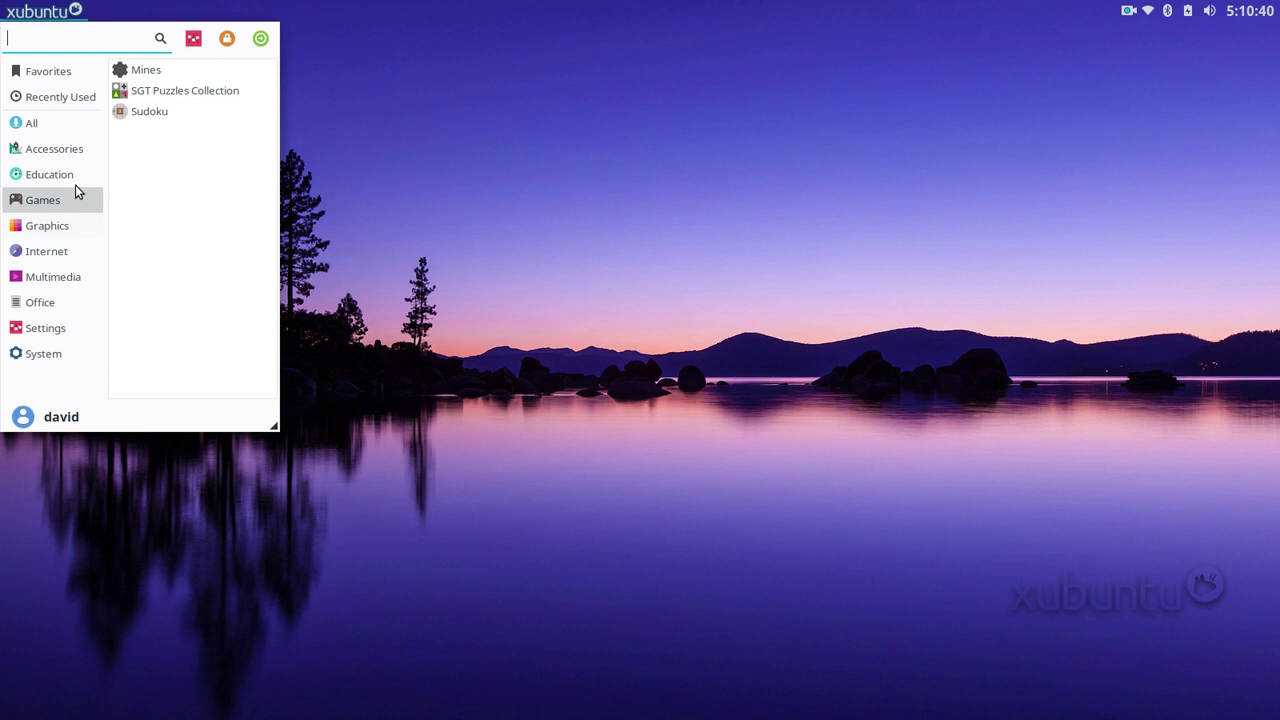
left_click(375, 145)
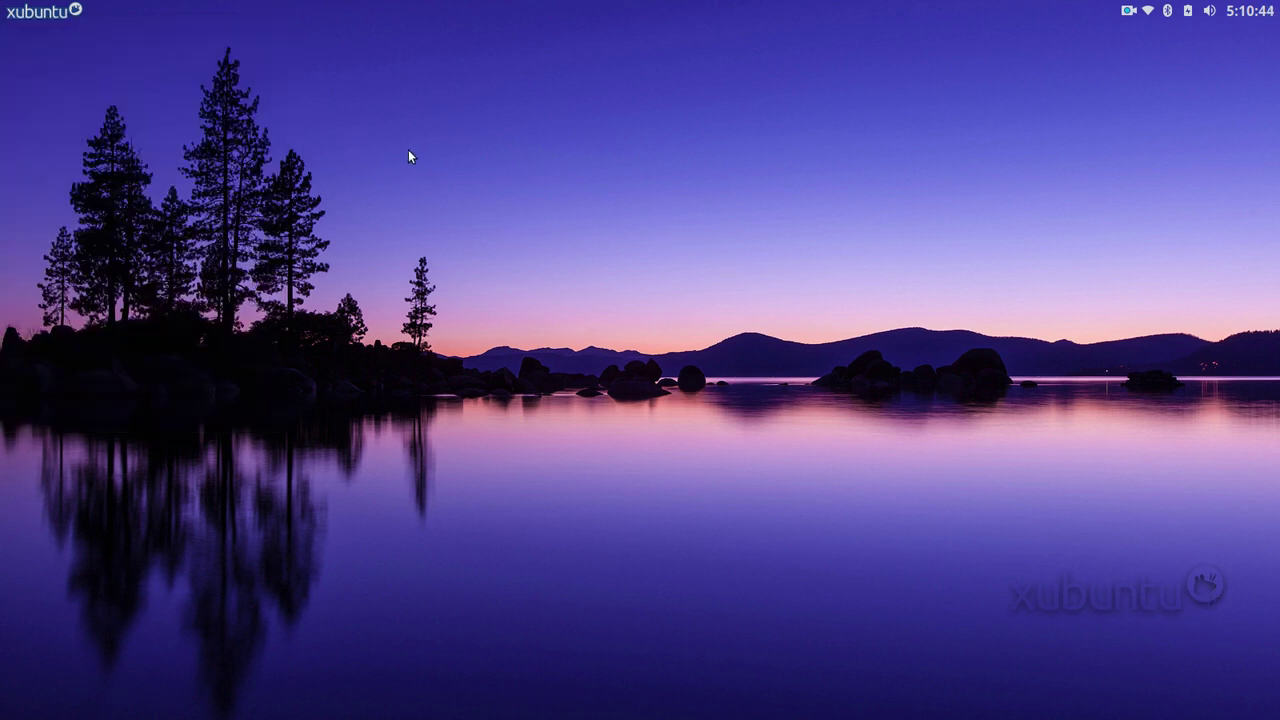
Reopen the applications menu and briefly open the Settings Manager again
left_click(64, 16)
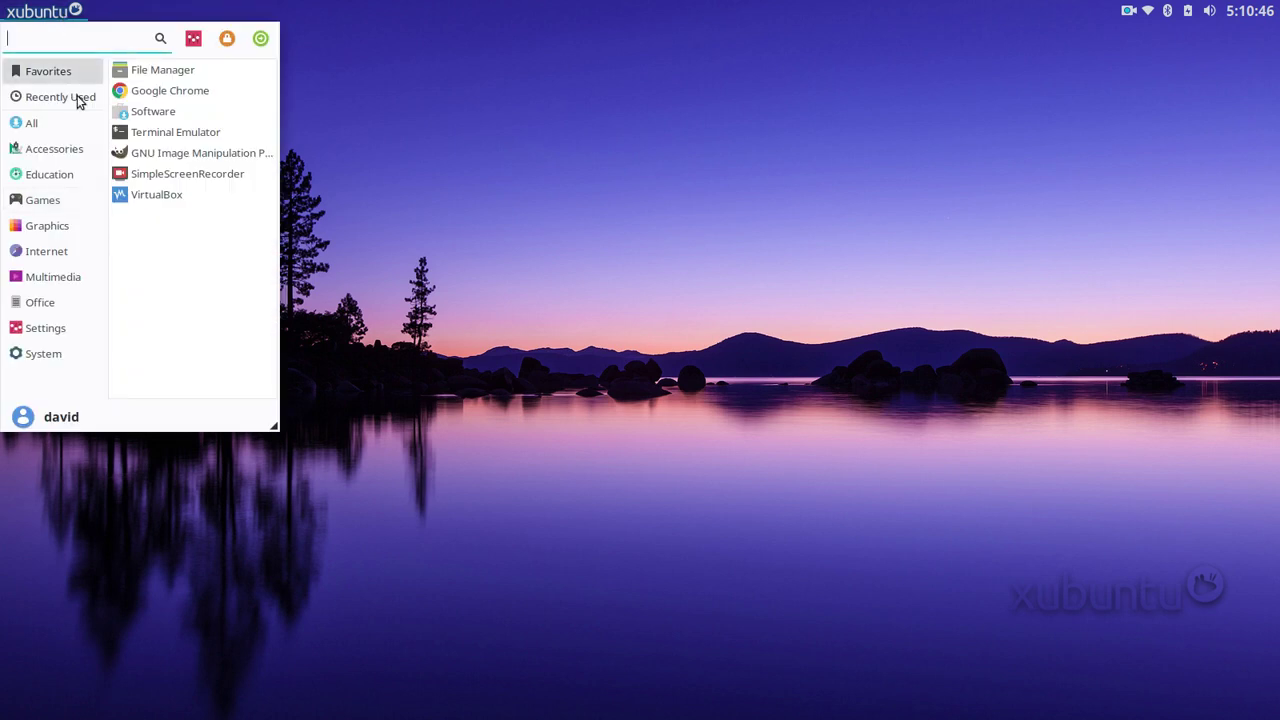
left_click(43, 14)
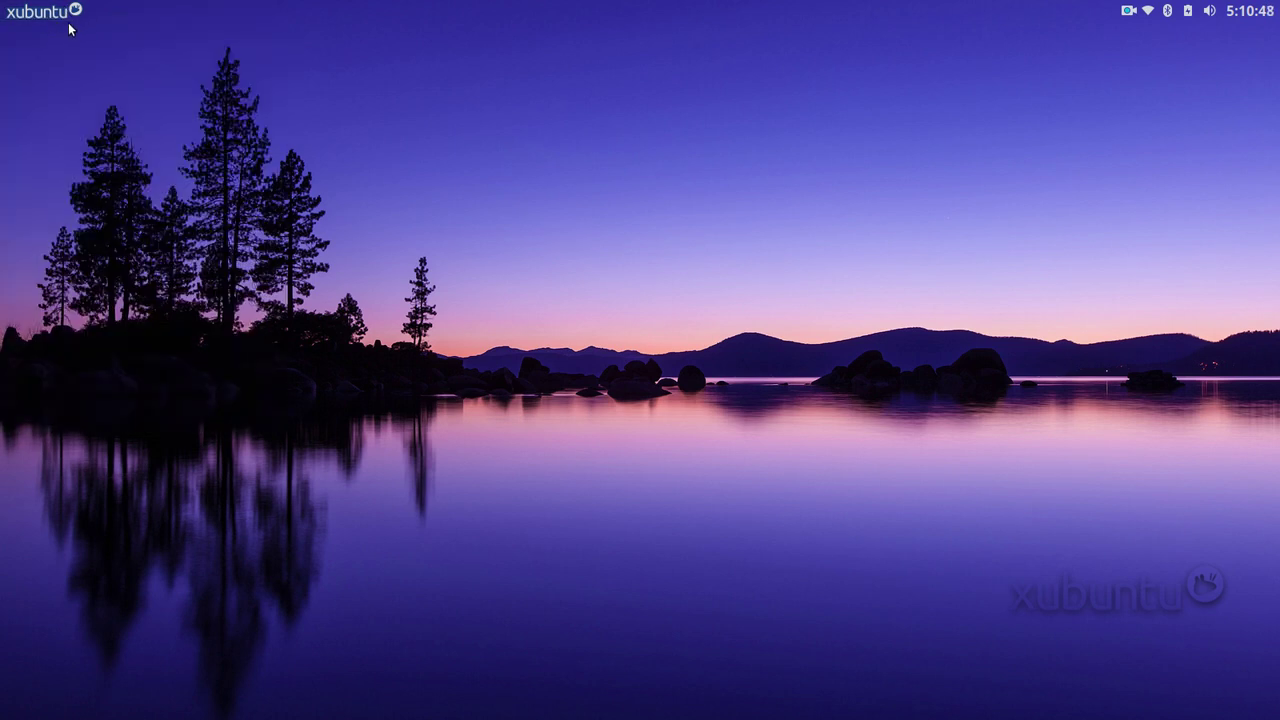
left_click(55, 17)
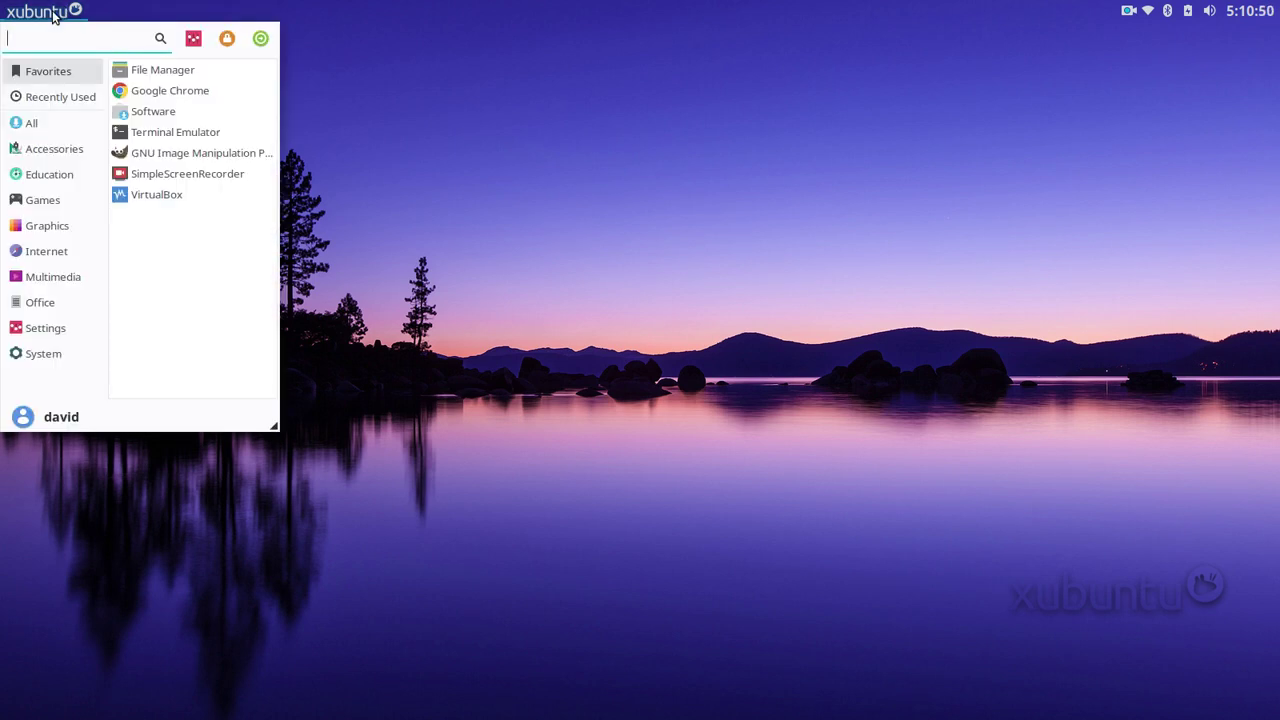
left_click(55, 17)
left_click(55, 17)
left_click(193, 40)
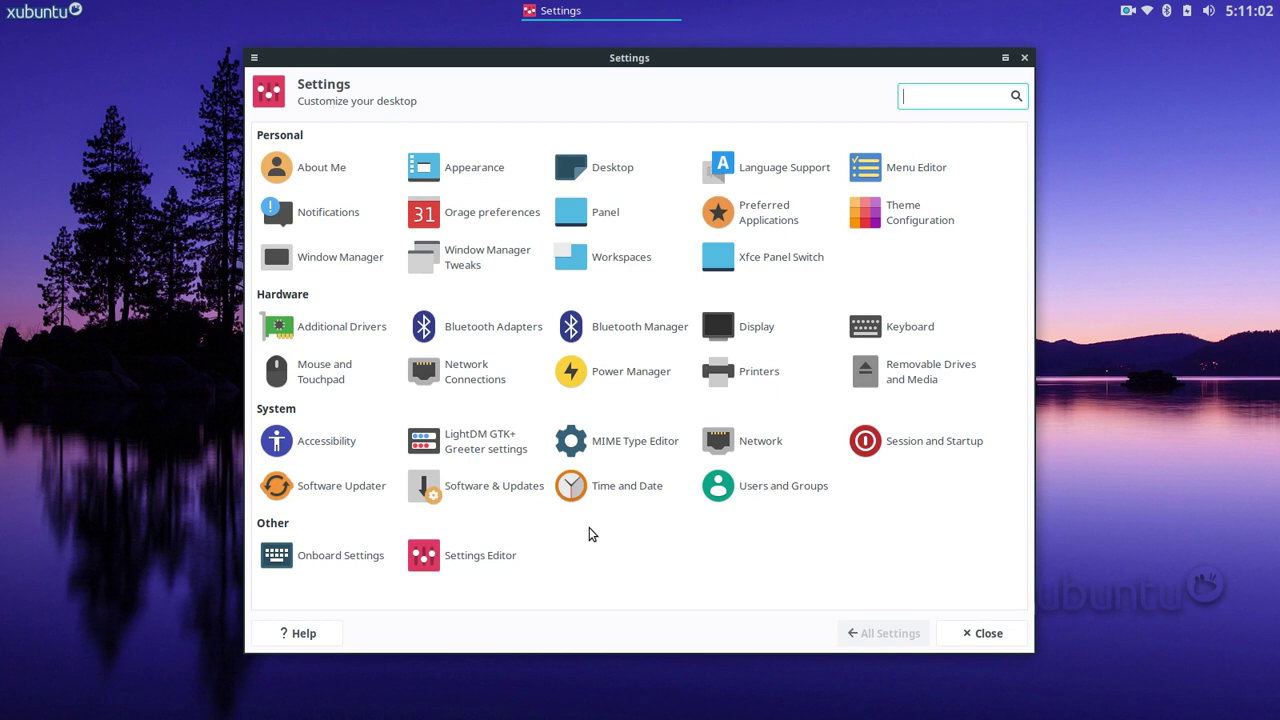
left_click(984, 632)
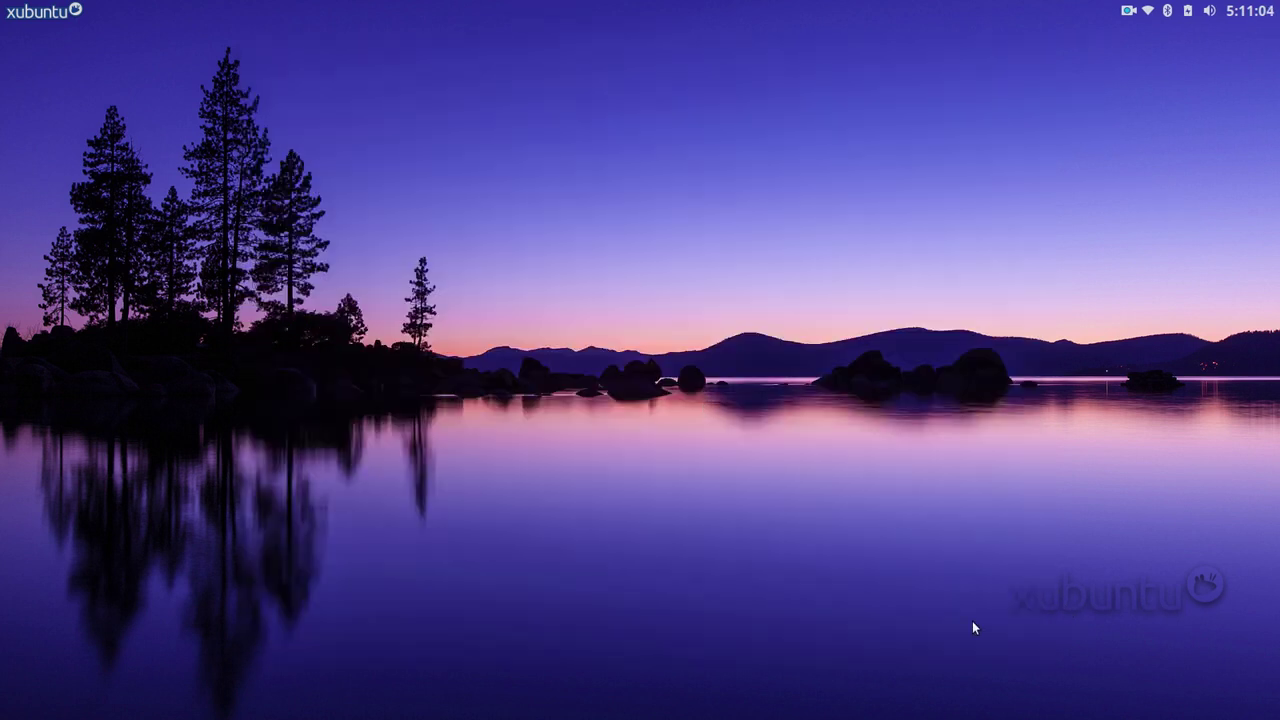
In Desktop Settings, apply the beaver wallpaper and switch the folder to backgrounds
right_click(571, 206)
left_click(612, 412)
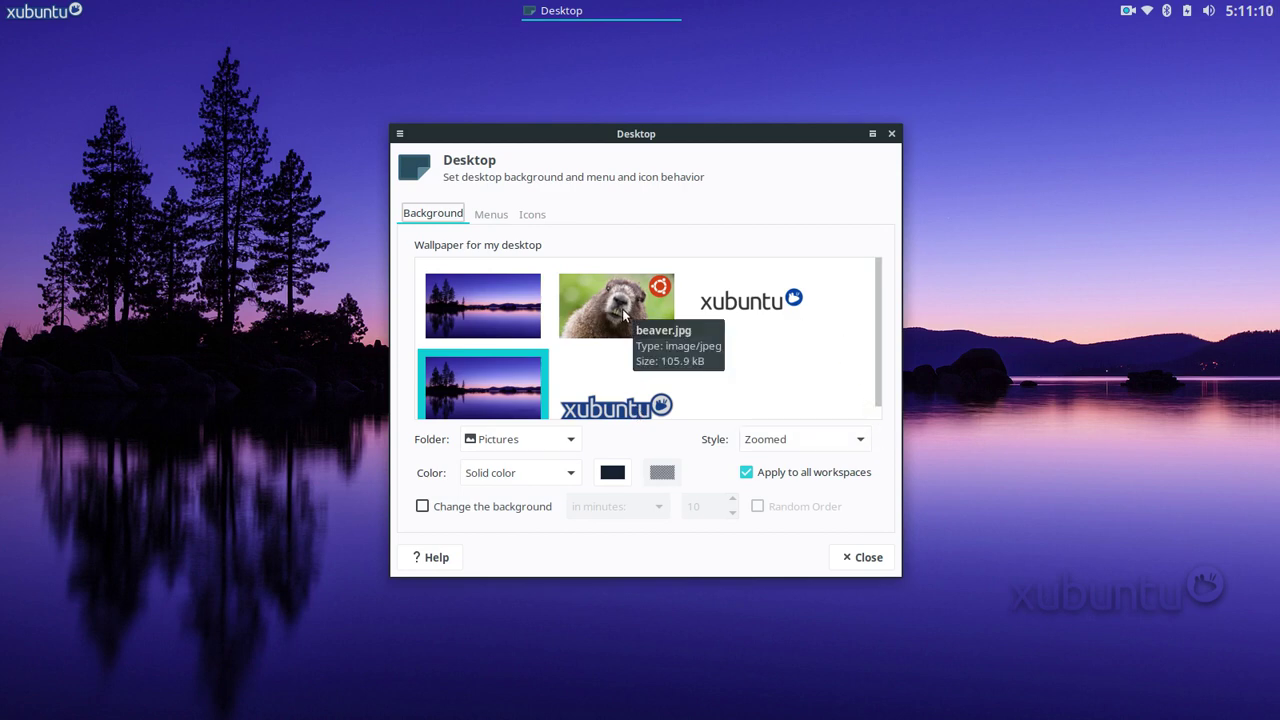
left_click(624, 316)
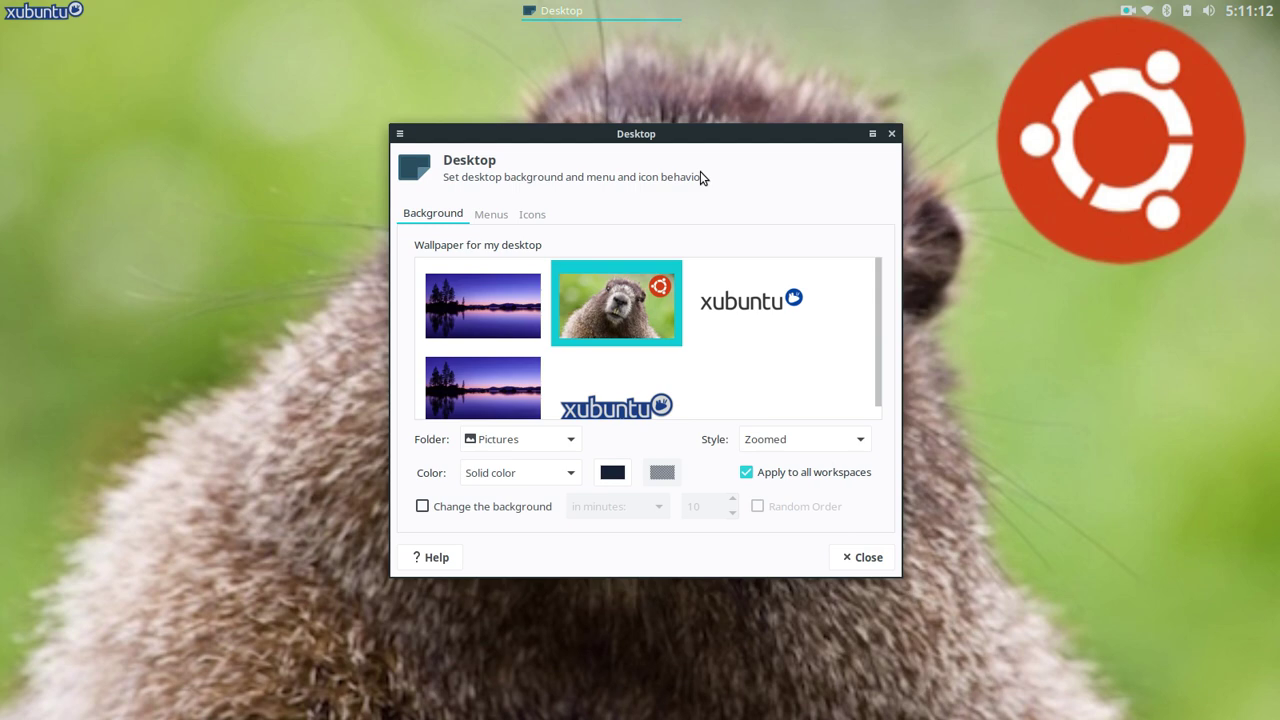
left_click_drag(695, 137, 567, 222)
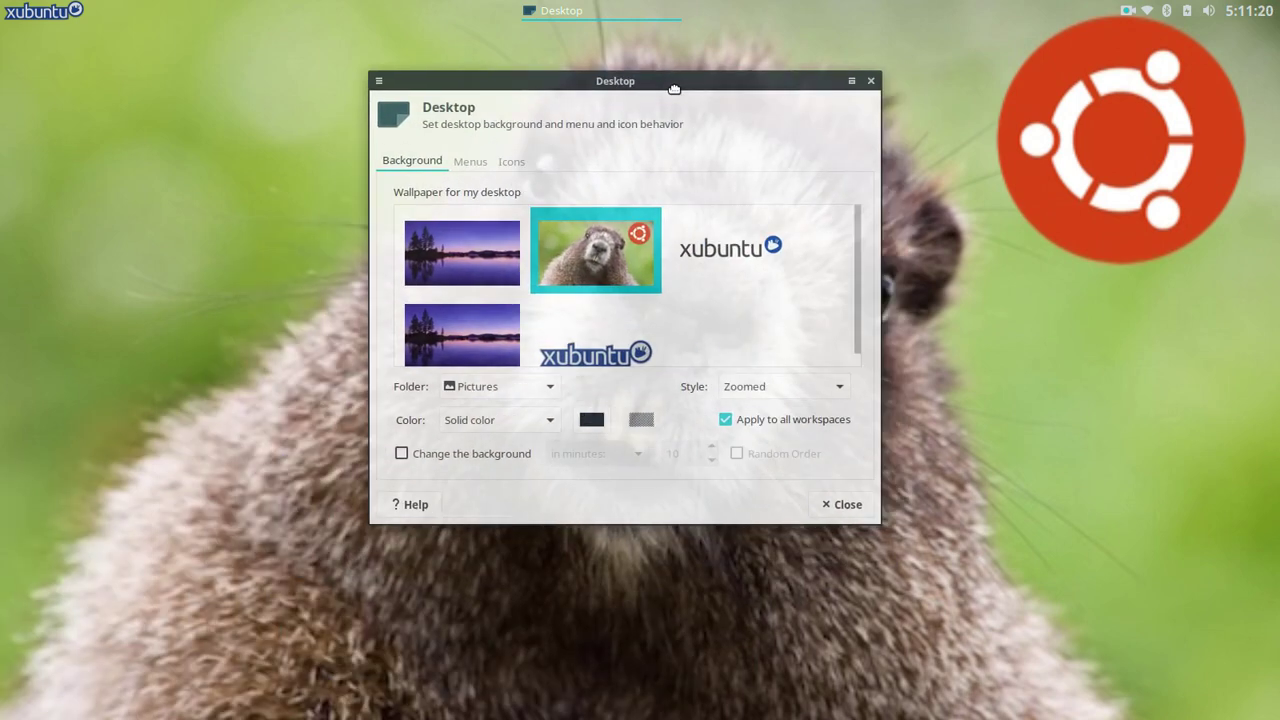
left_click_drag(674, 89, 664, 90)
left_click(534, 391)
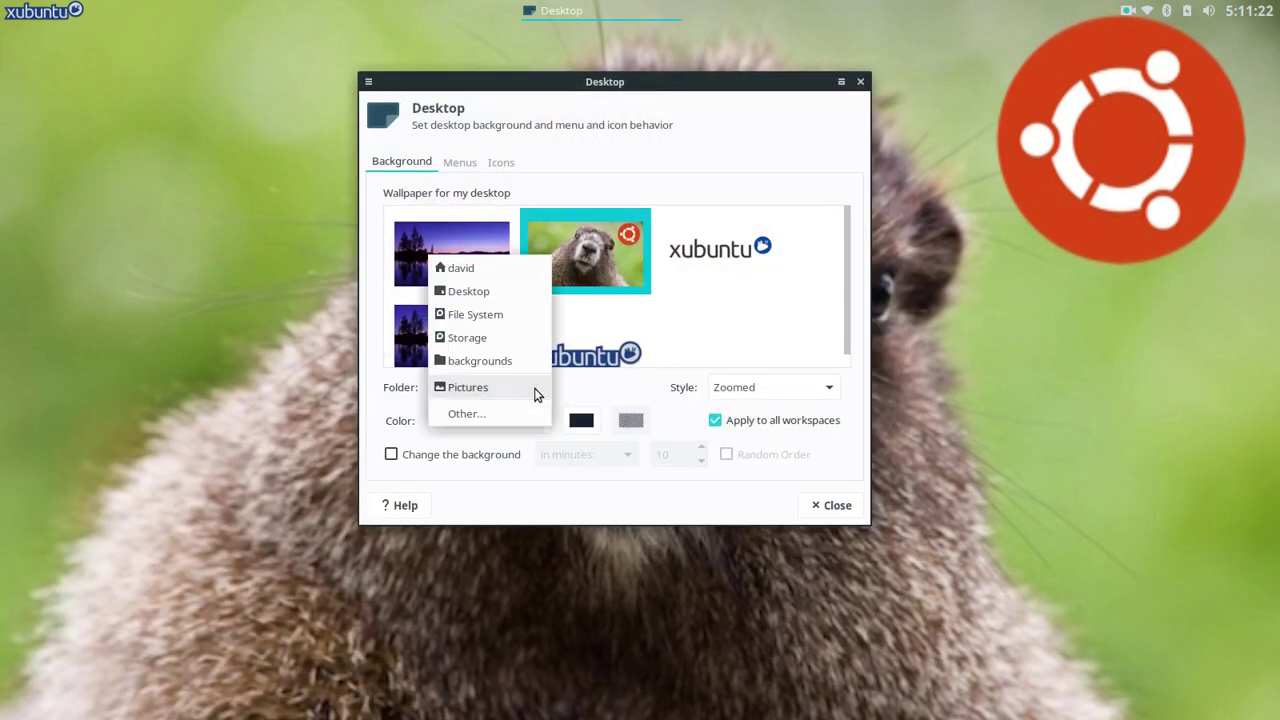
left_click(516, 363)
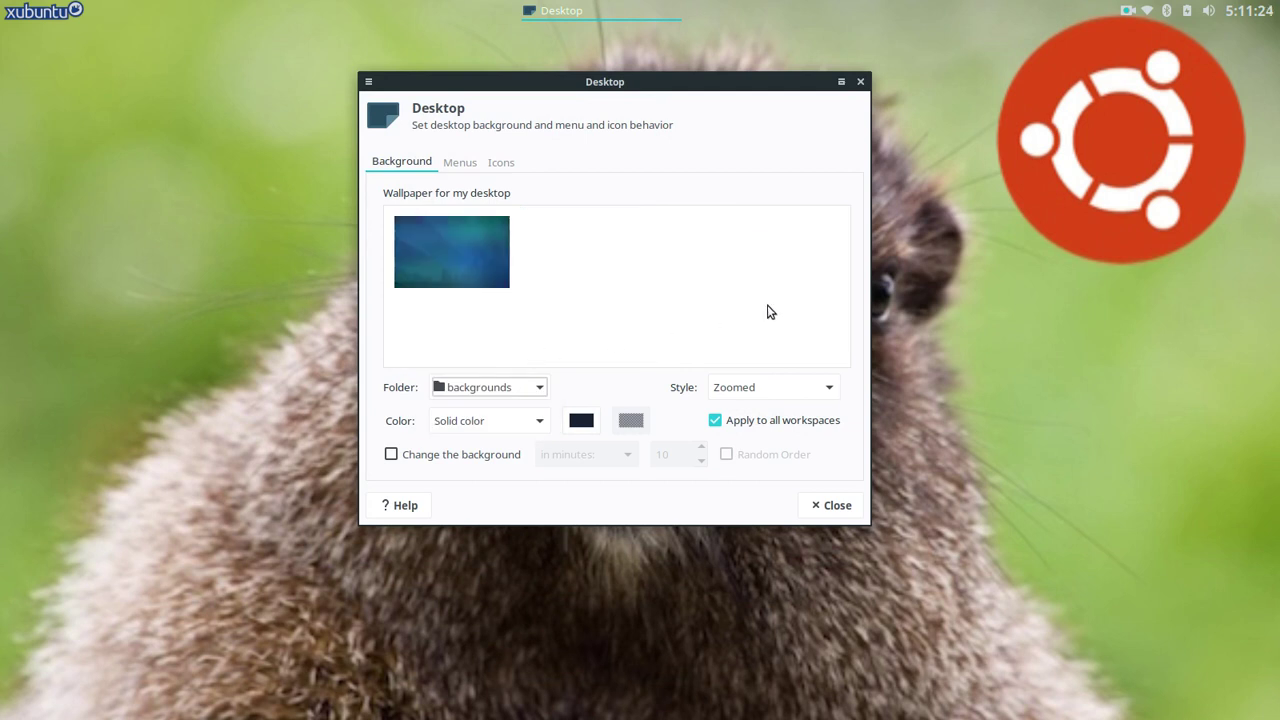
left_click(538, 388)
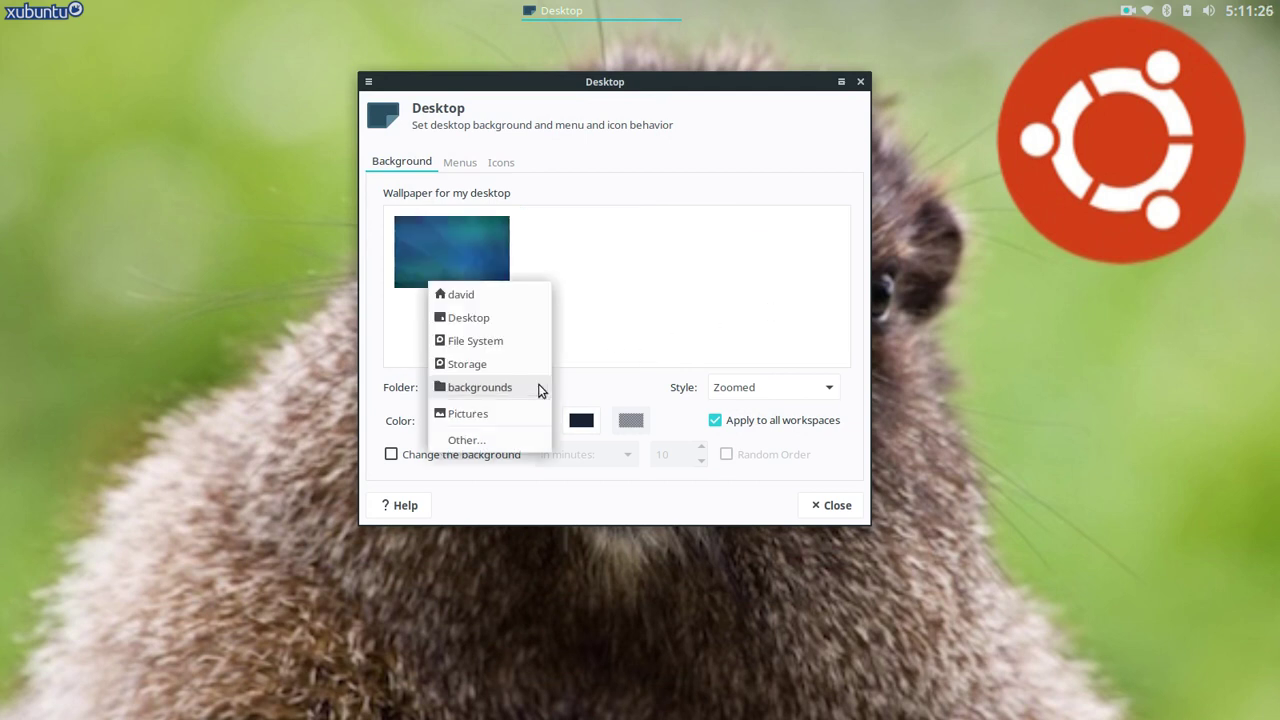
Choose Other… and select /usr/share/xfce4/backdrops as the wallpaper folder
left_click(516, 443)
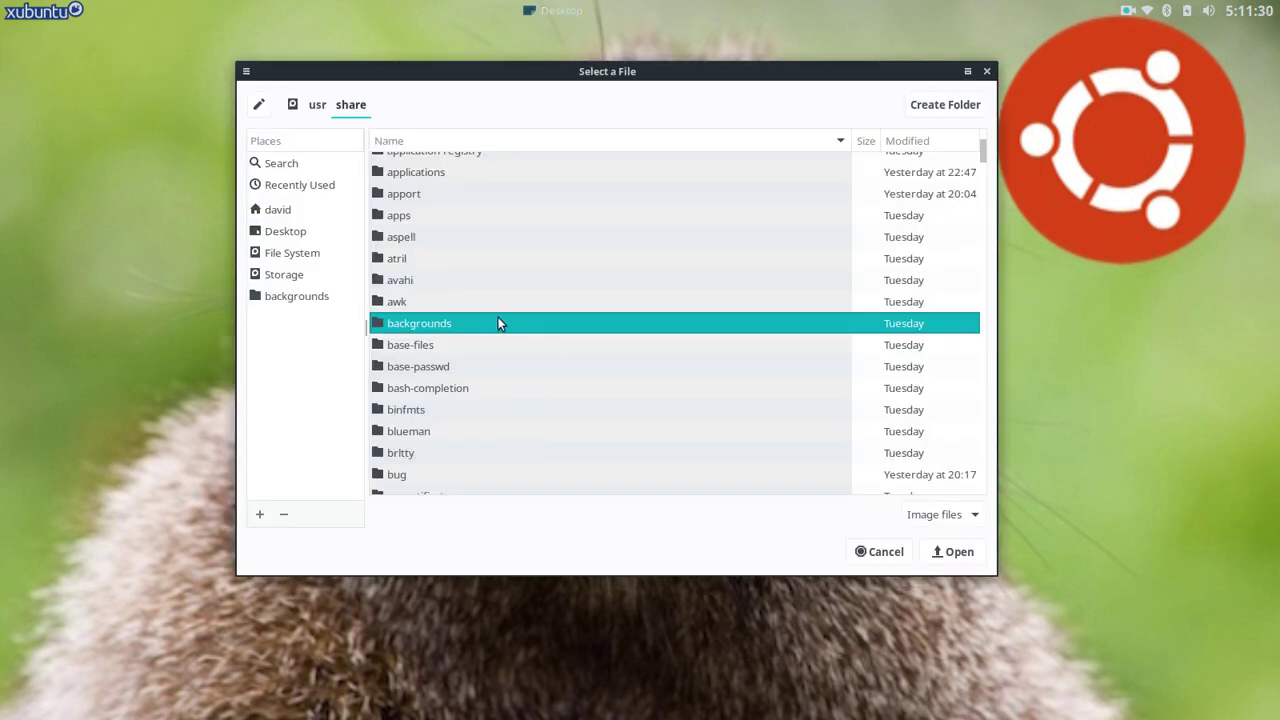
scroll(500, 323, "down", 10)
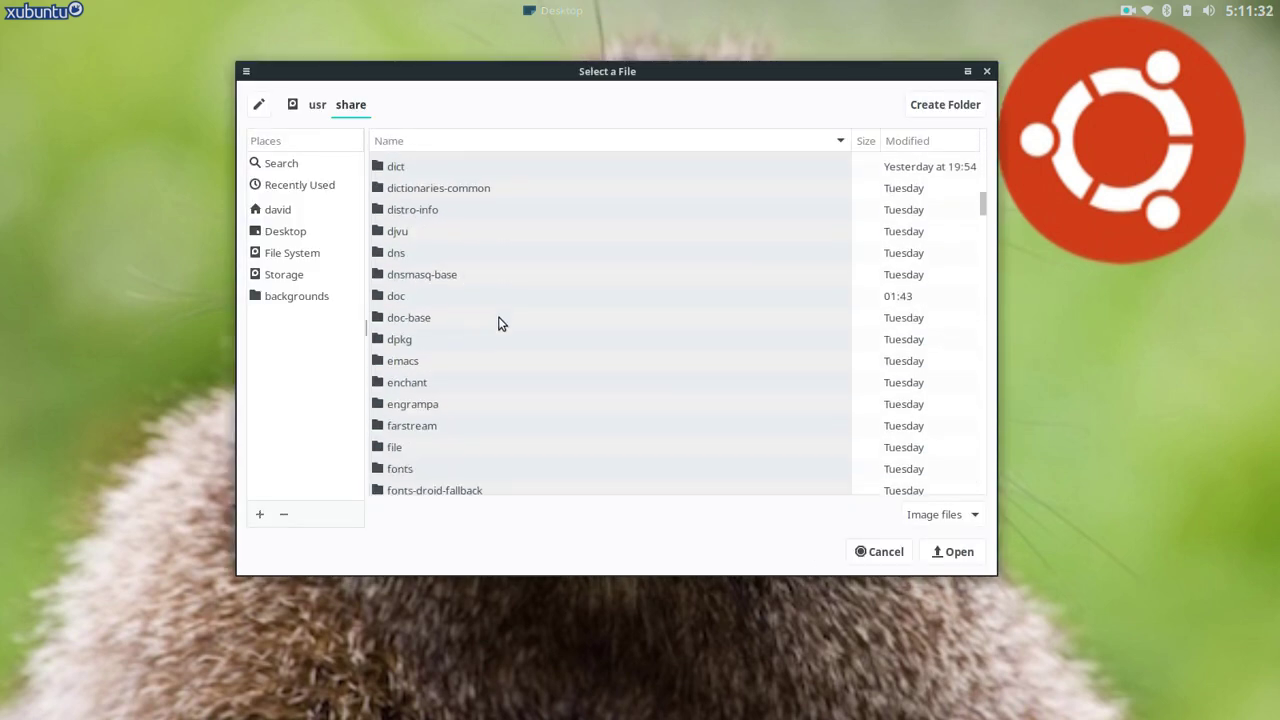
scroll(500, 323, "down", 15)
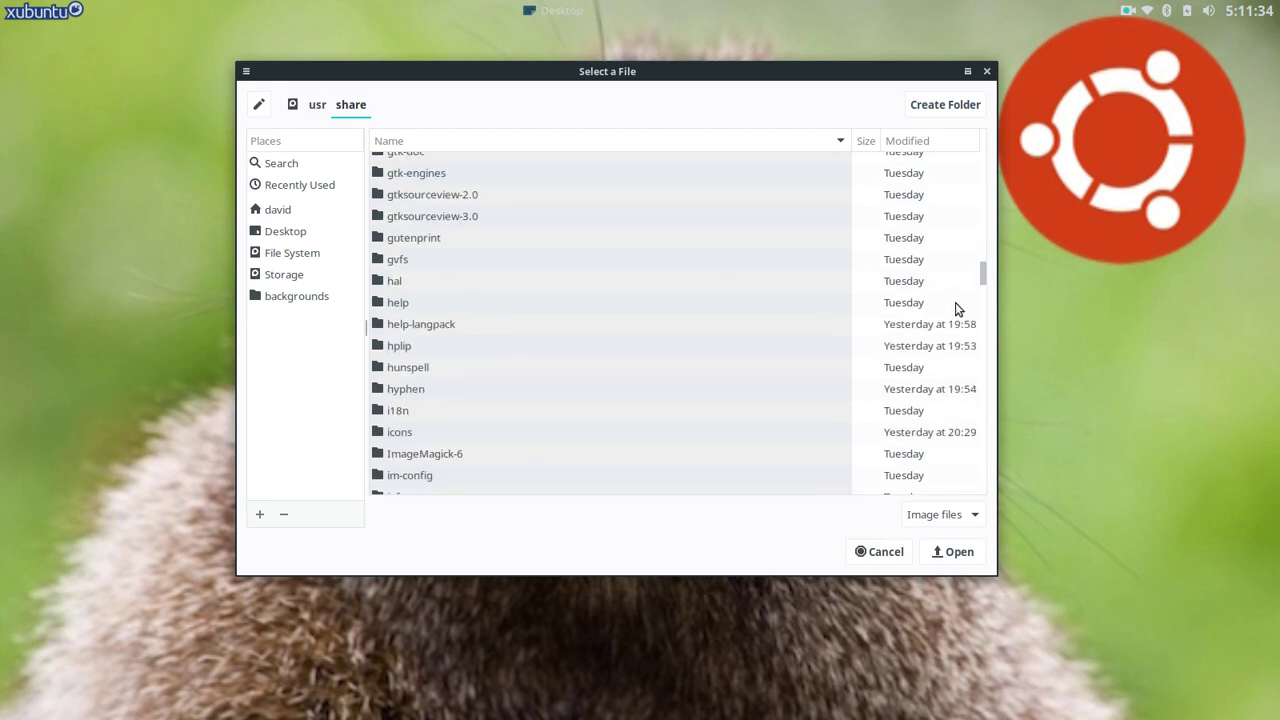
left_click_drag(983, 277, 995, 487)
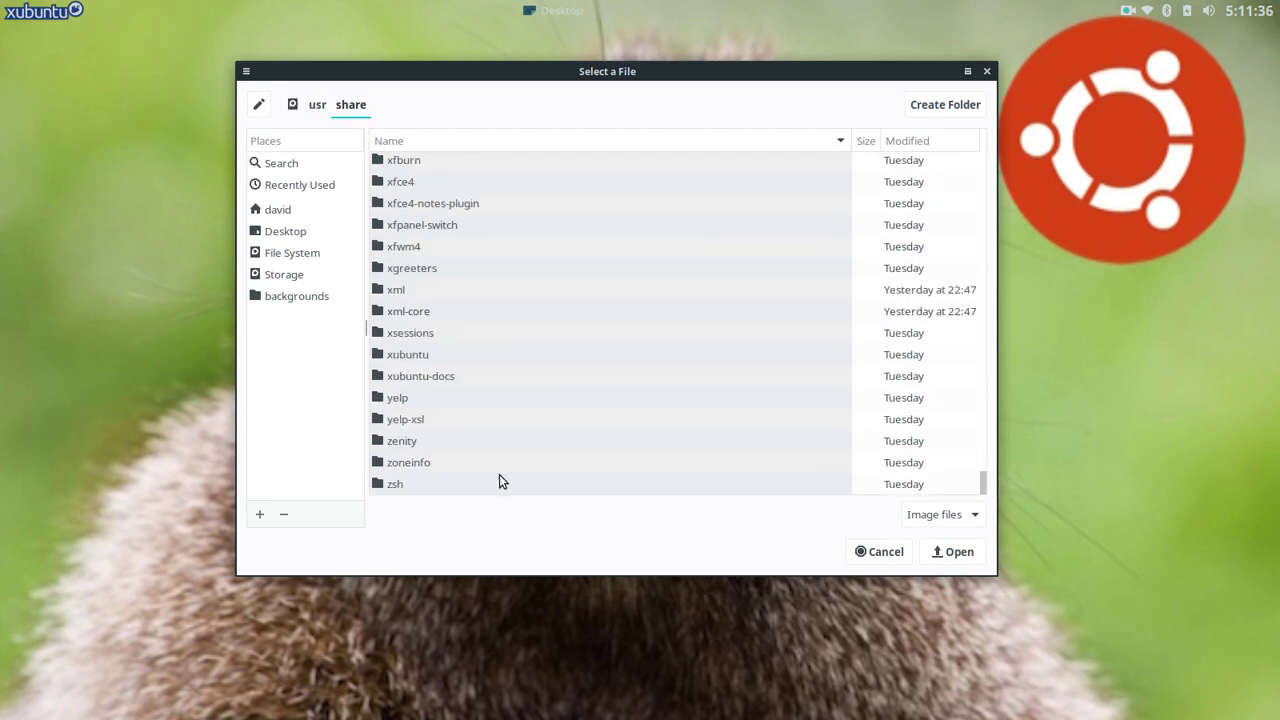
double_click(434, 186)
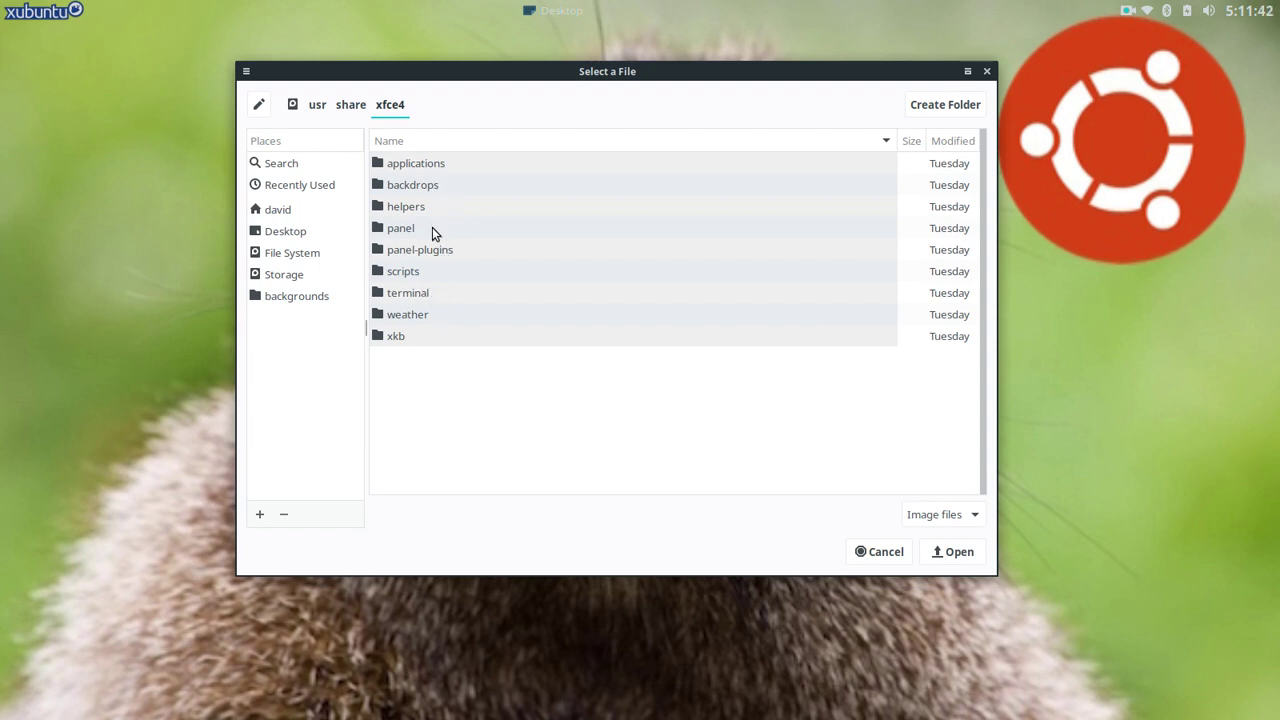
double_click(440, 186)
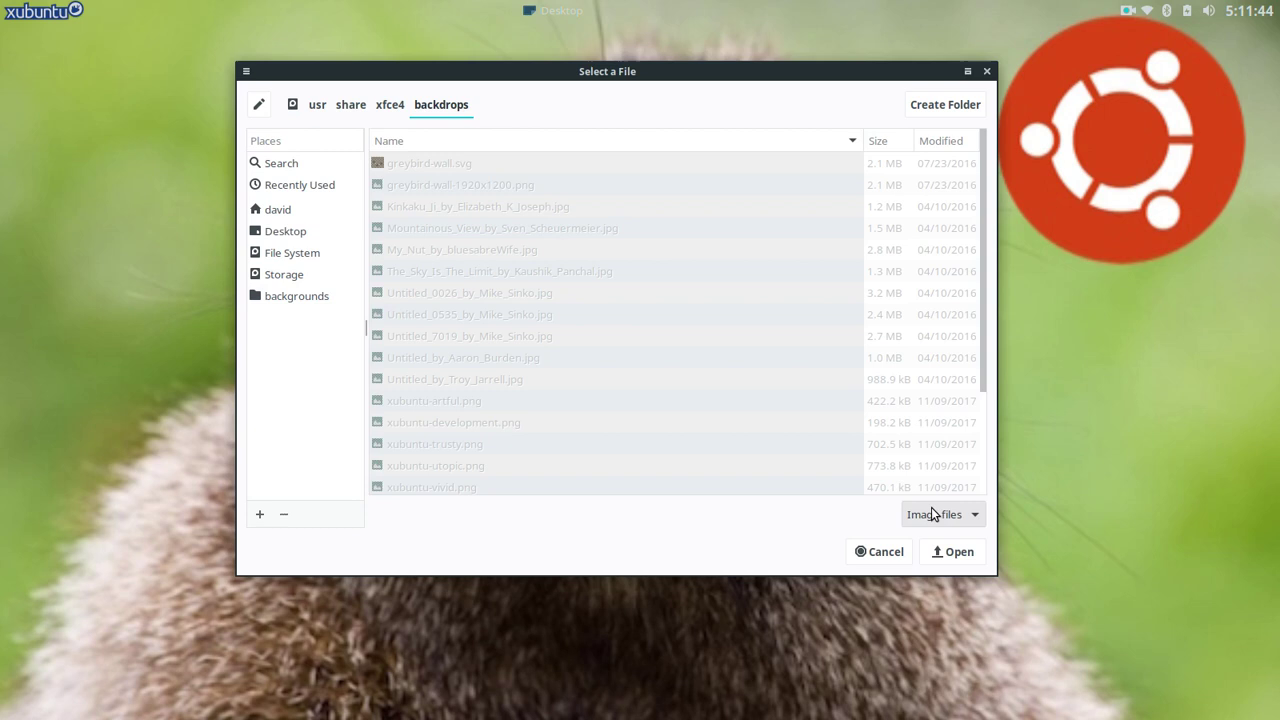
left_click(958, 551)
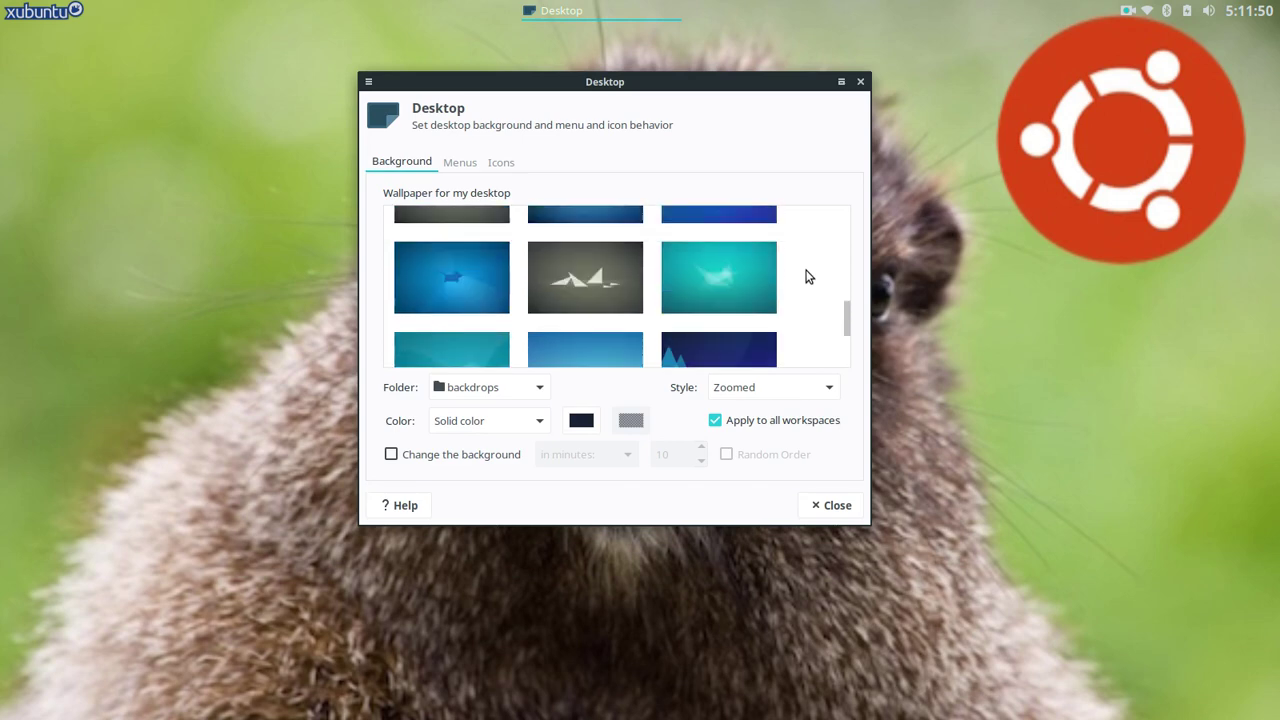
Sample the golden pagoda, tree-bark, snowy mountain, green leaf, tree sunset and red rock wallpapers
scroll(808, 277, "up", 5)
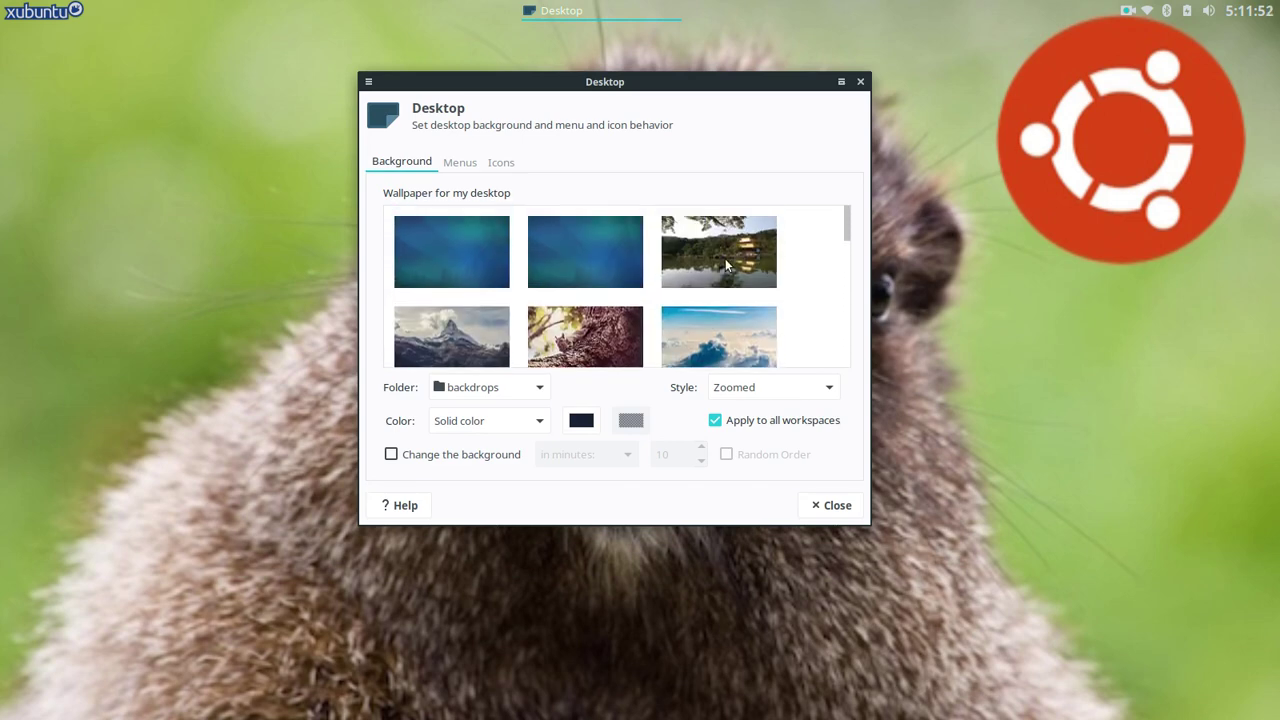
left_click(725, 258)
left_click_drag(766, 86, 466, 64)
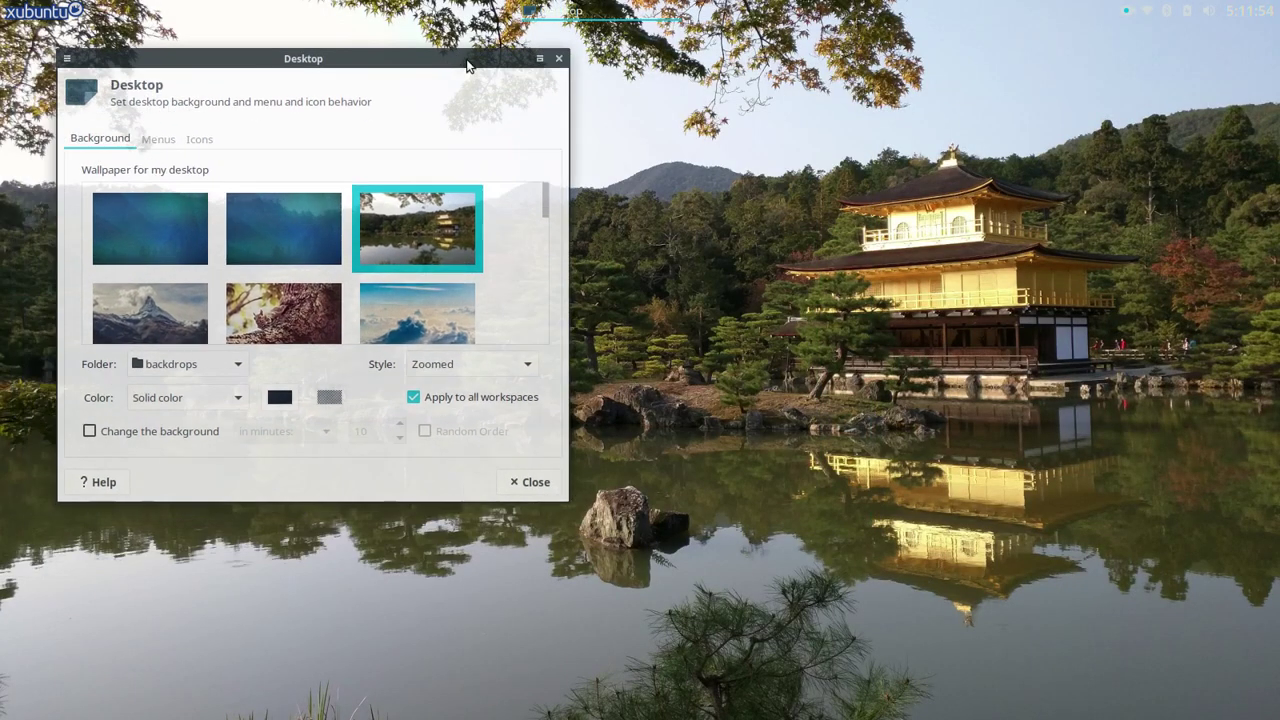
left_click(313, 325)
left_click(182, 300)
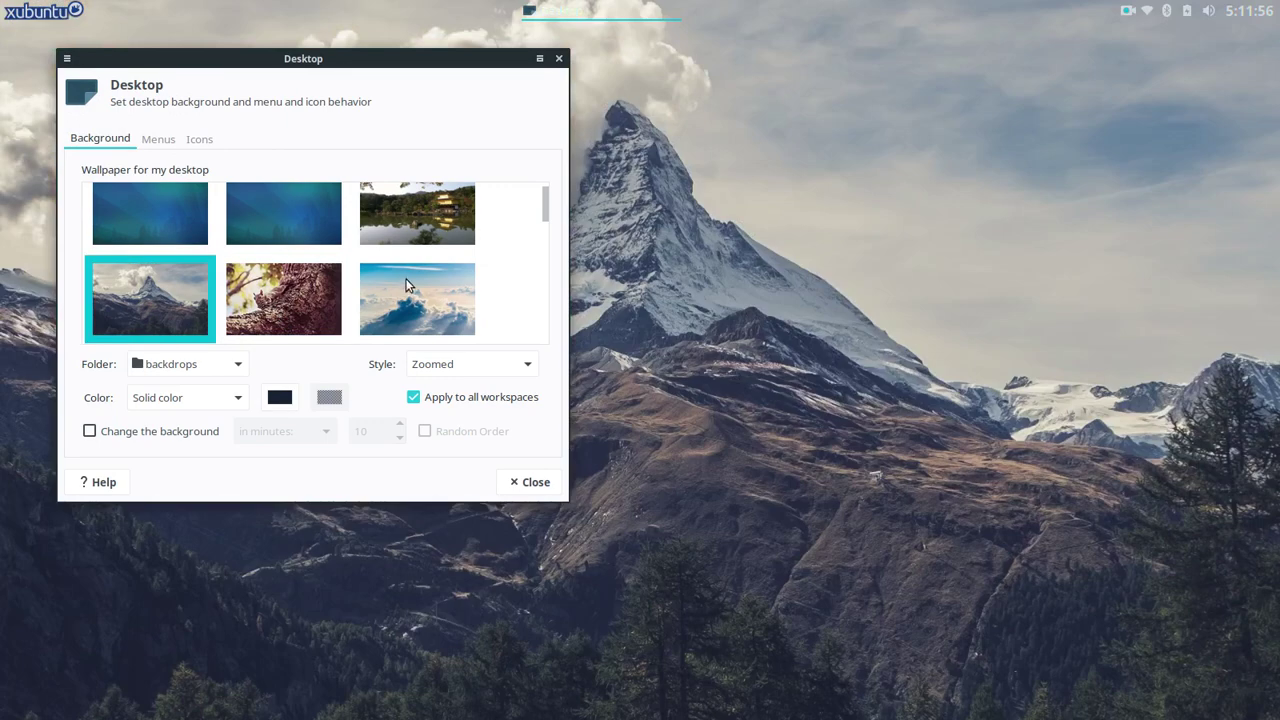
scroll(412, 295, "down", 3)
left_click(417, 247)
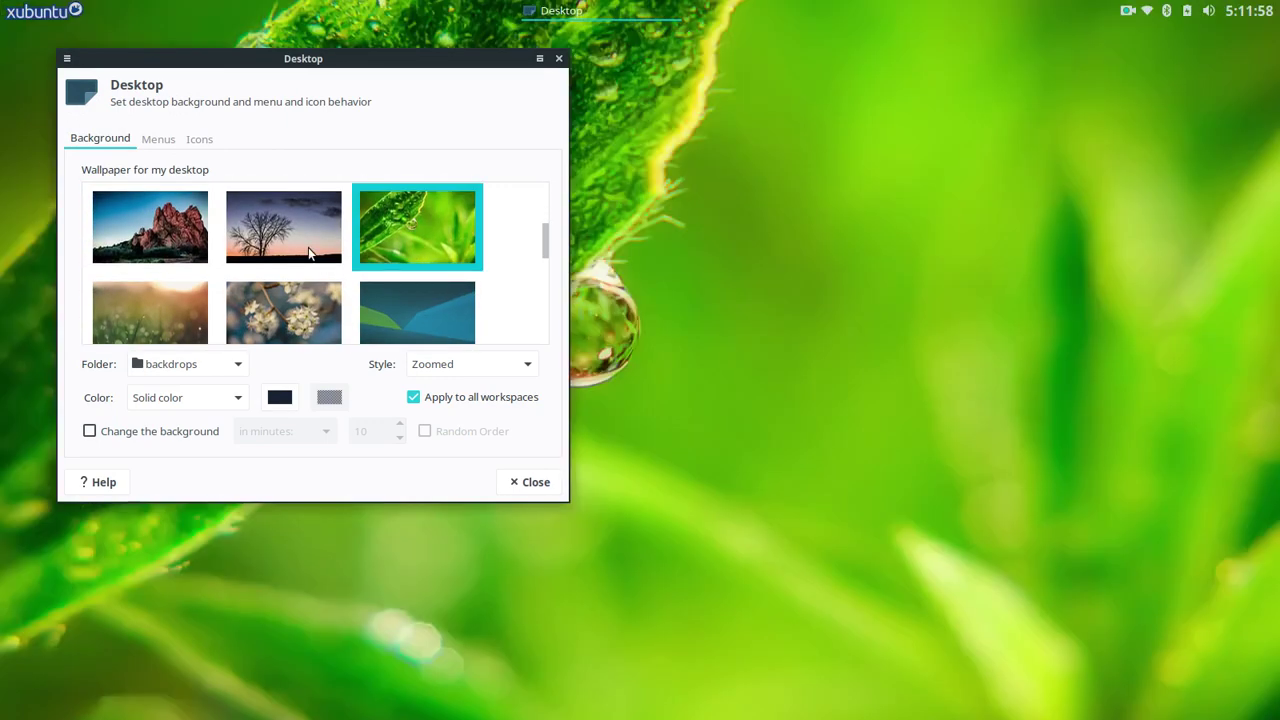
left_click(308, 247)
left_click(149, 240)
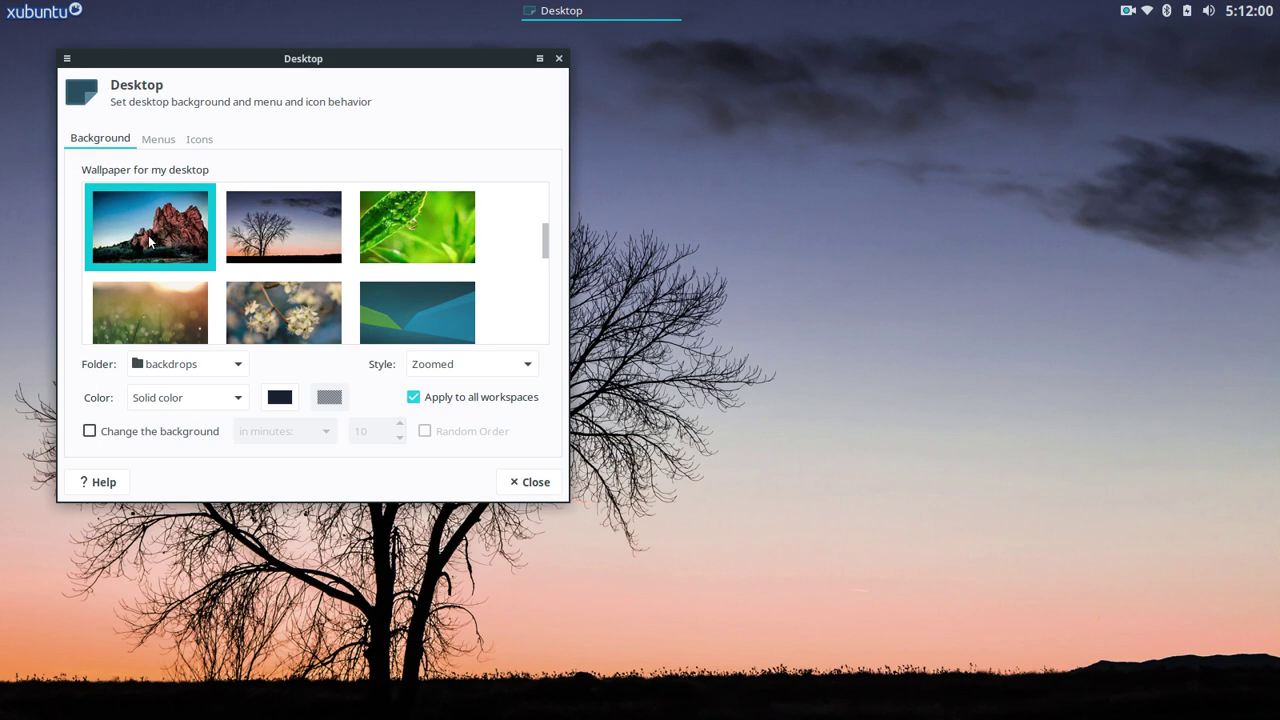
Try the blue and triangle backdrops, then settle on the wasp-on-yellow-flowers photo
scroll(391, 280, "down", 3)
left_click(389, 227)
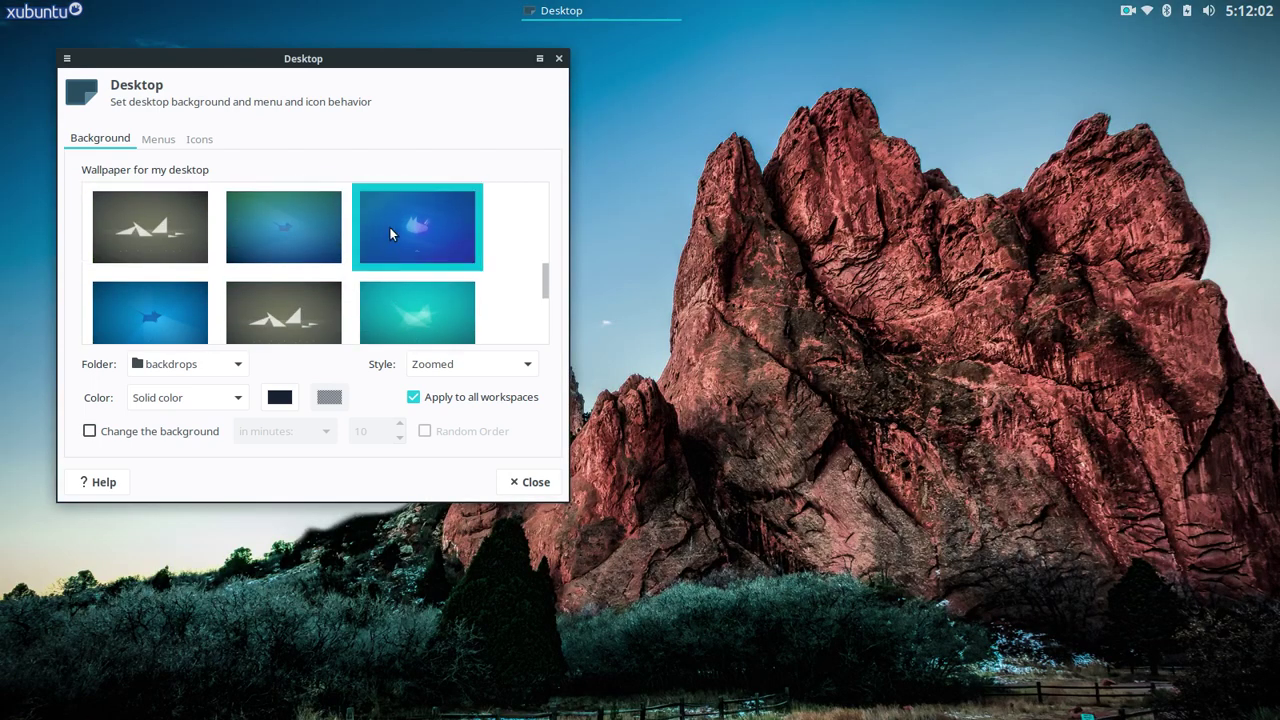
left_click(195, 305)
left_click(414, 295)
scroll(366, 288, "down", 1)
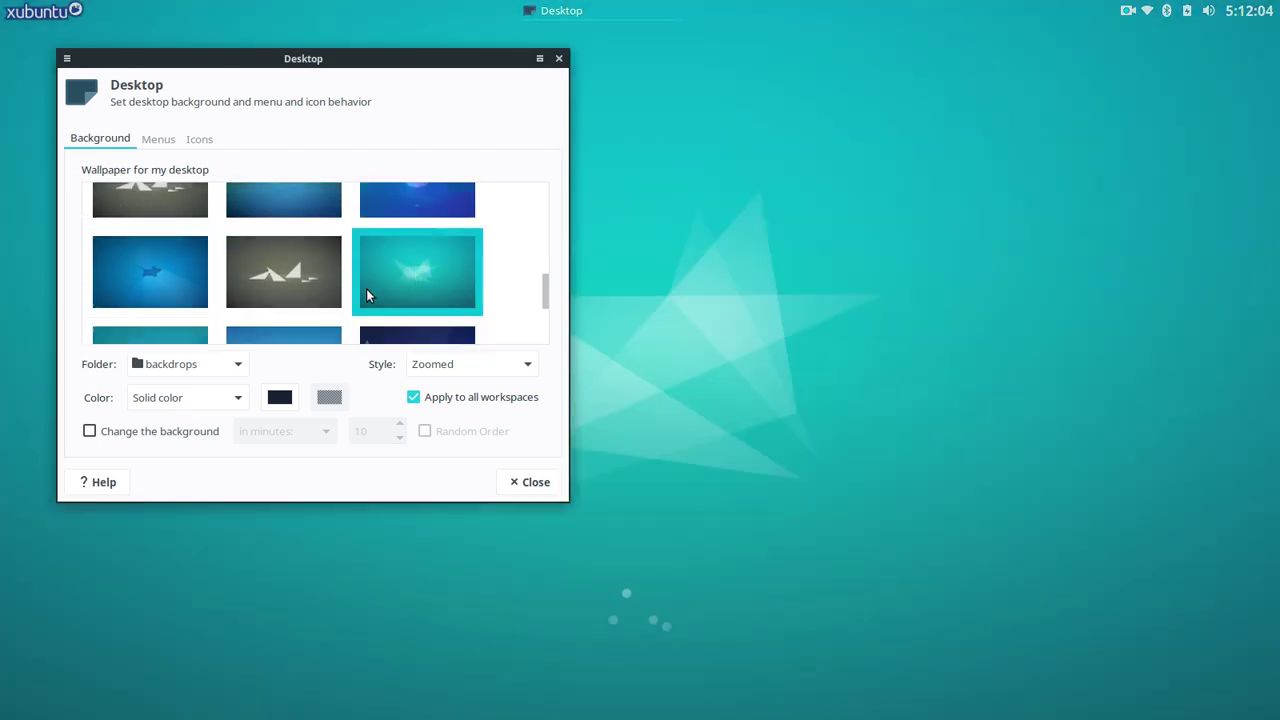
left_click(319, 281)
scroll(161, 209, "up", 1)
left_click(161, 209)
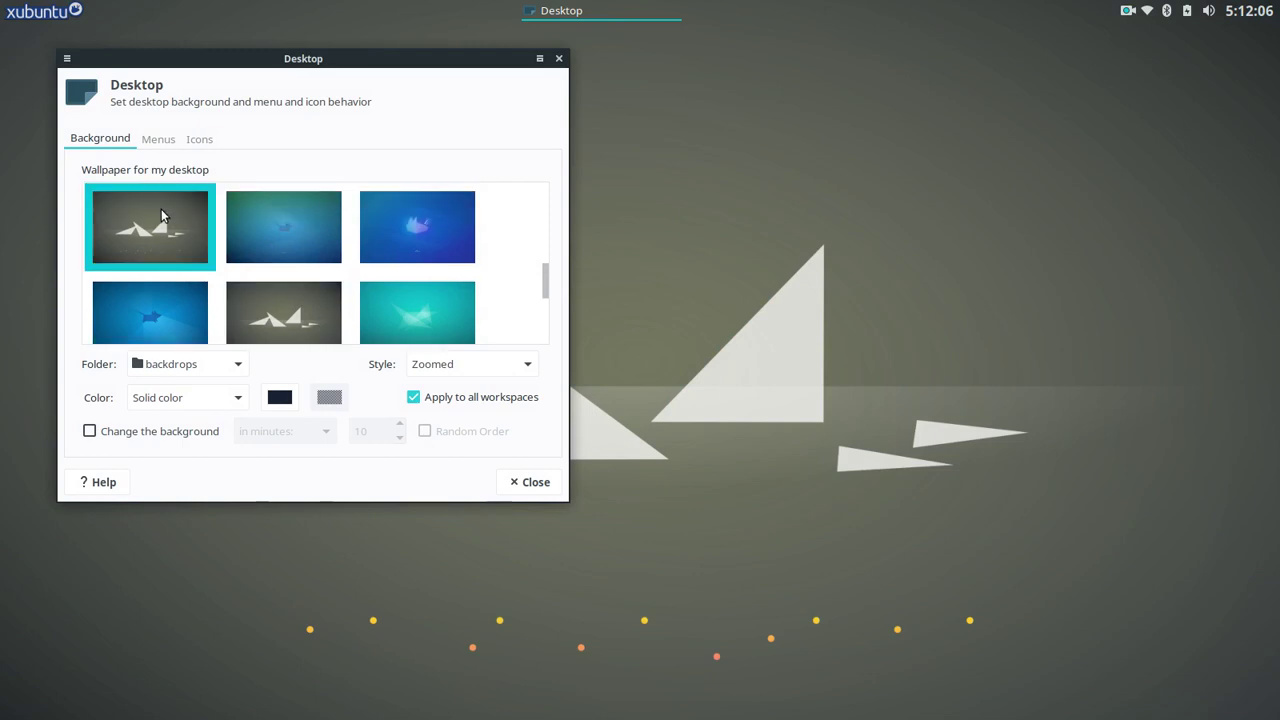
left_click(282, 301)
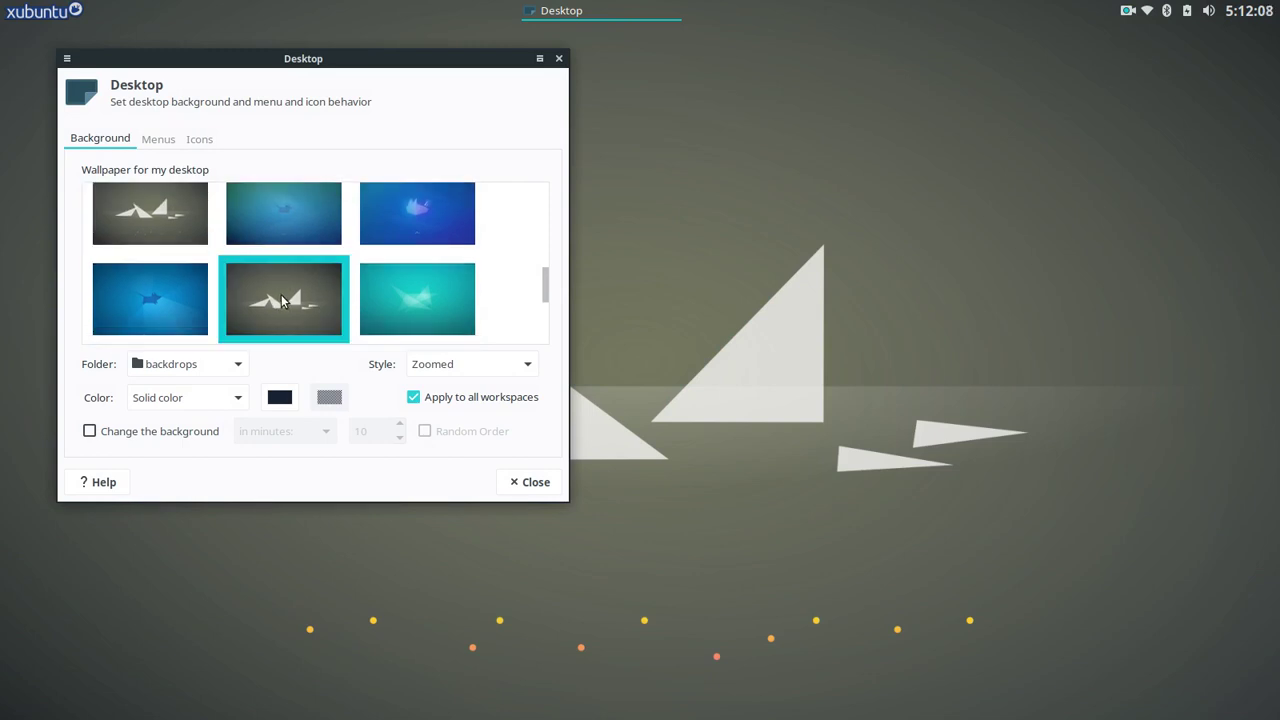
scroll(285, 299, "down", 1)
left_click(152, 292)
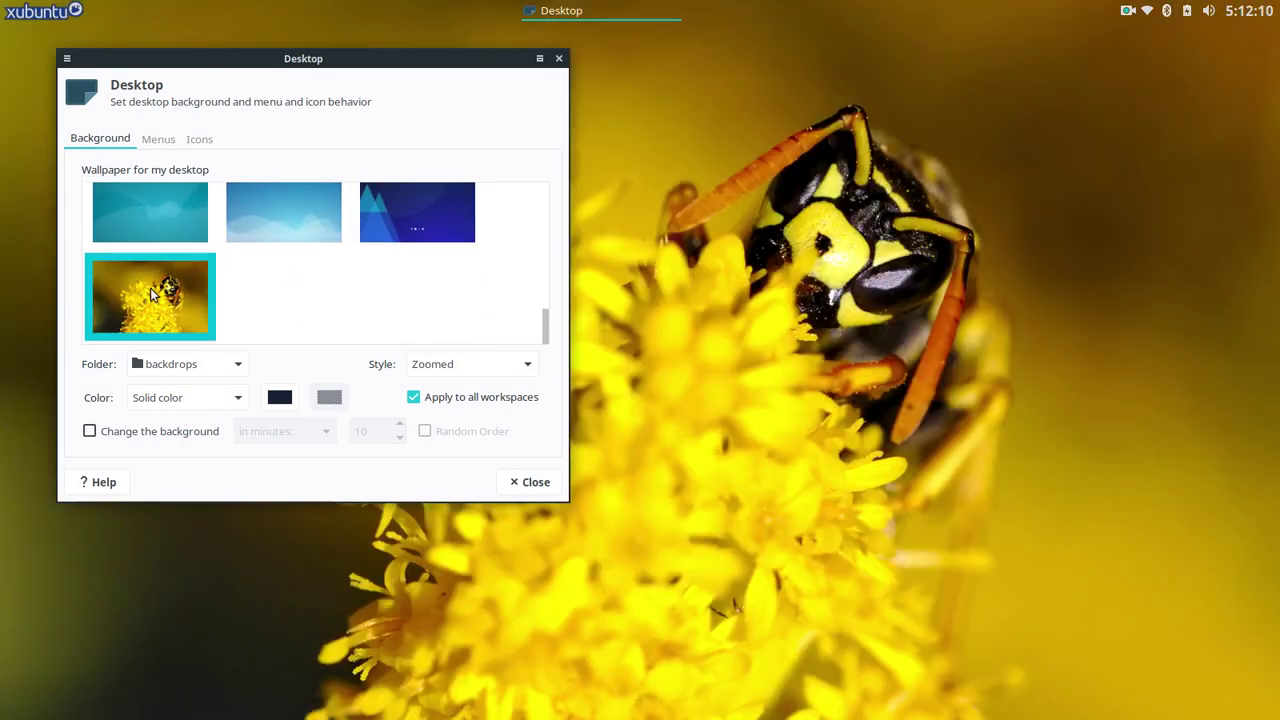
scroll(340, 291, "up", 2)
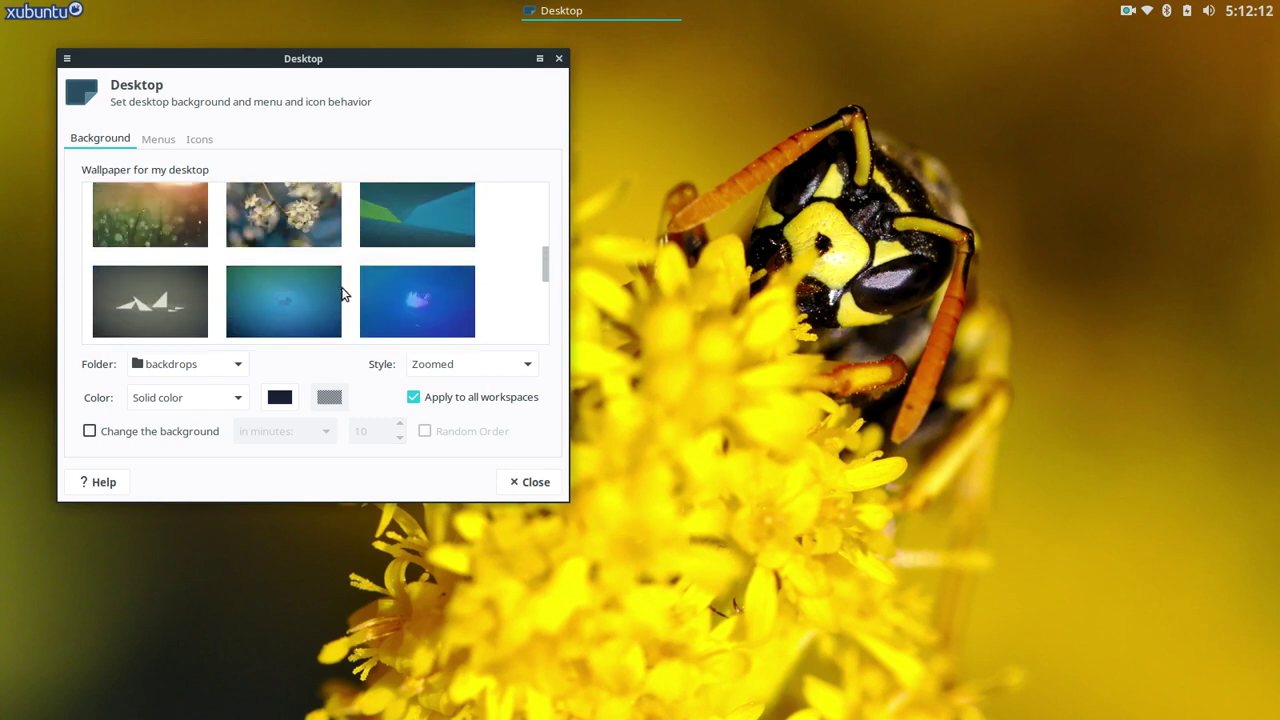
Switch the wallpaper folder to Home > Pictures, apply the lake sunset photo, and close Desktop Settings
left_click(239, 370)
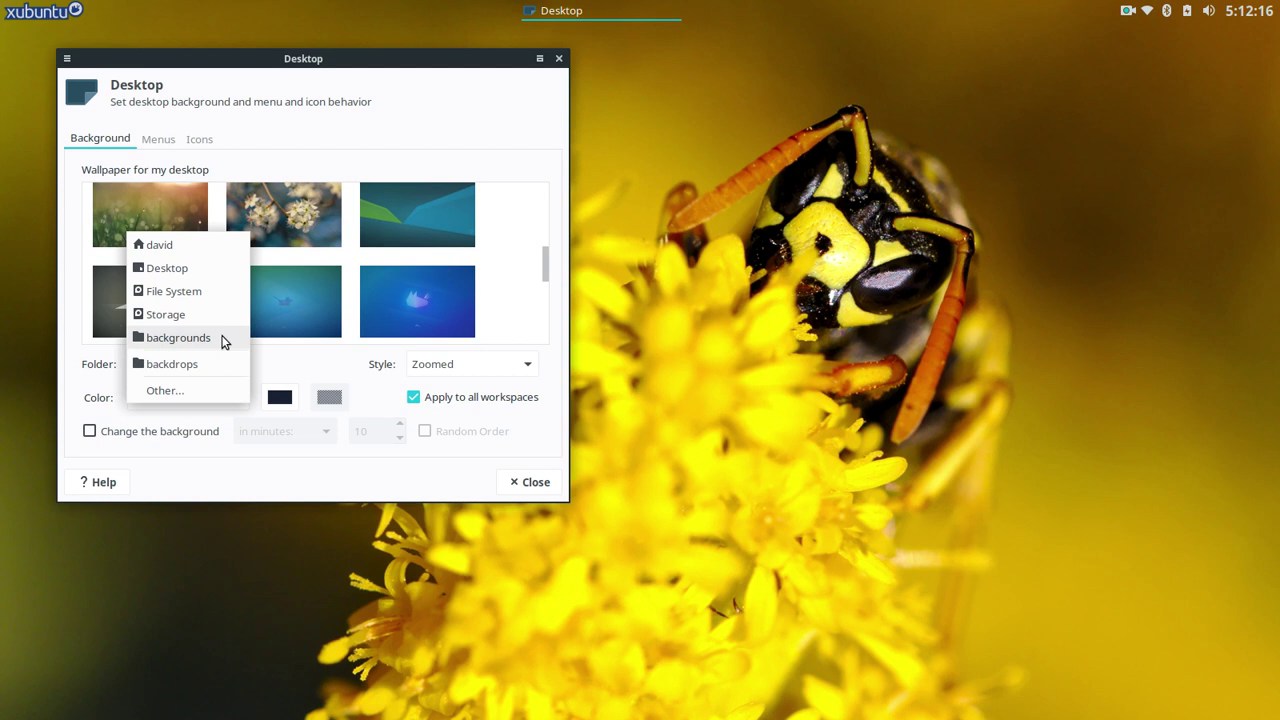
left_click(222, 341)
left_click(229, 364)
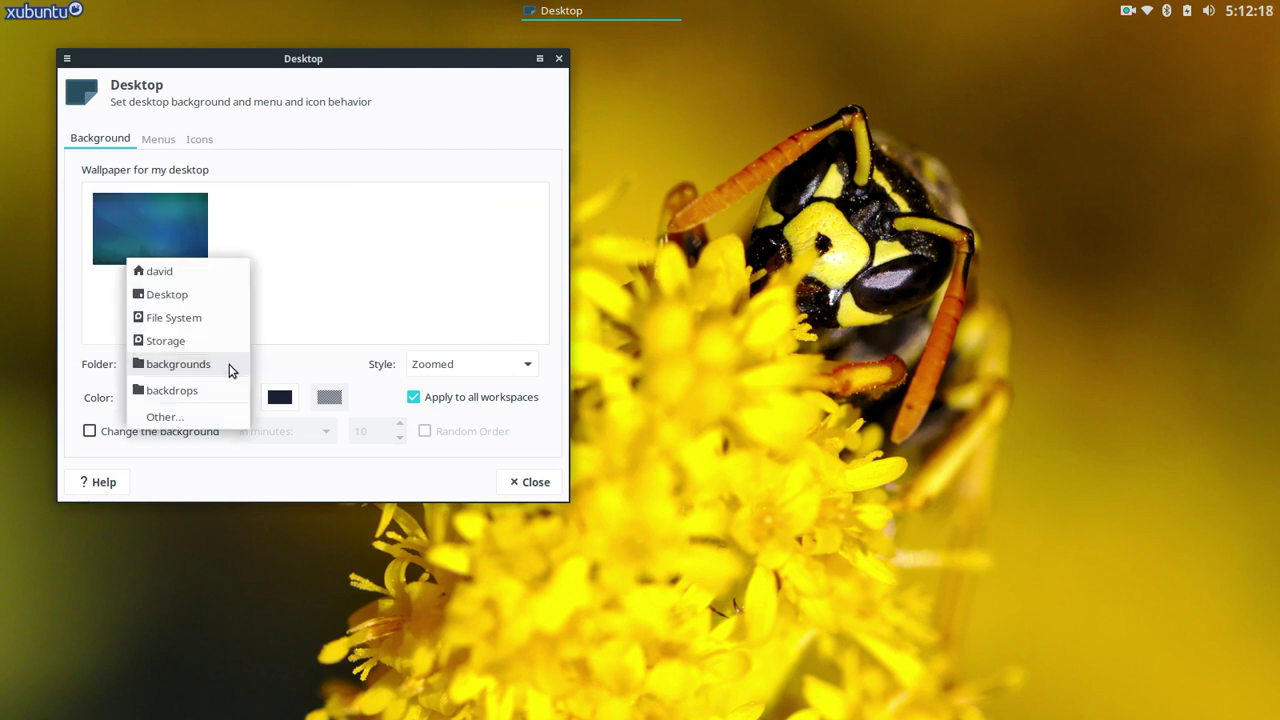
left_click(217, 416)
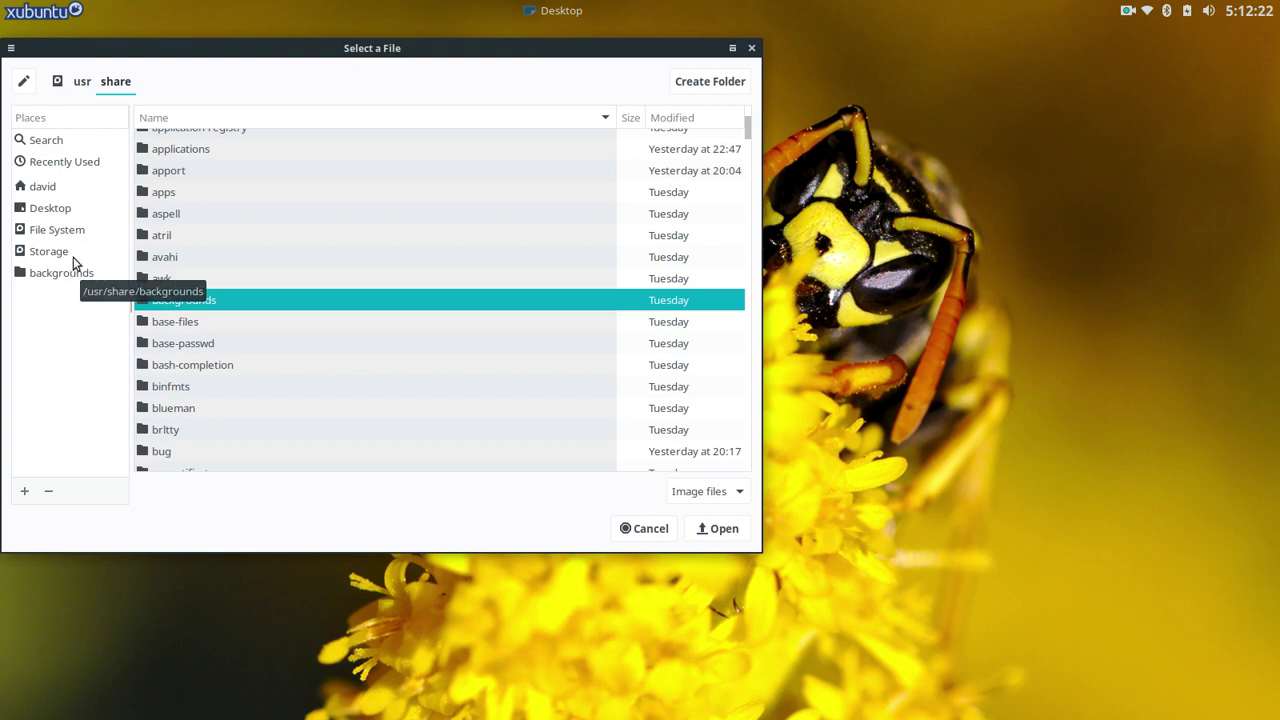
left_click(68, 182)
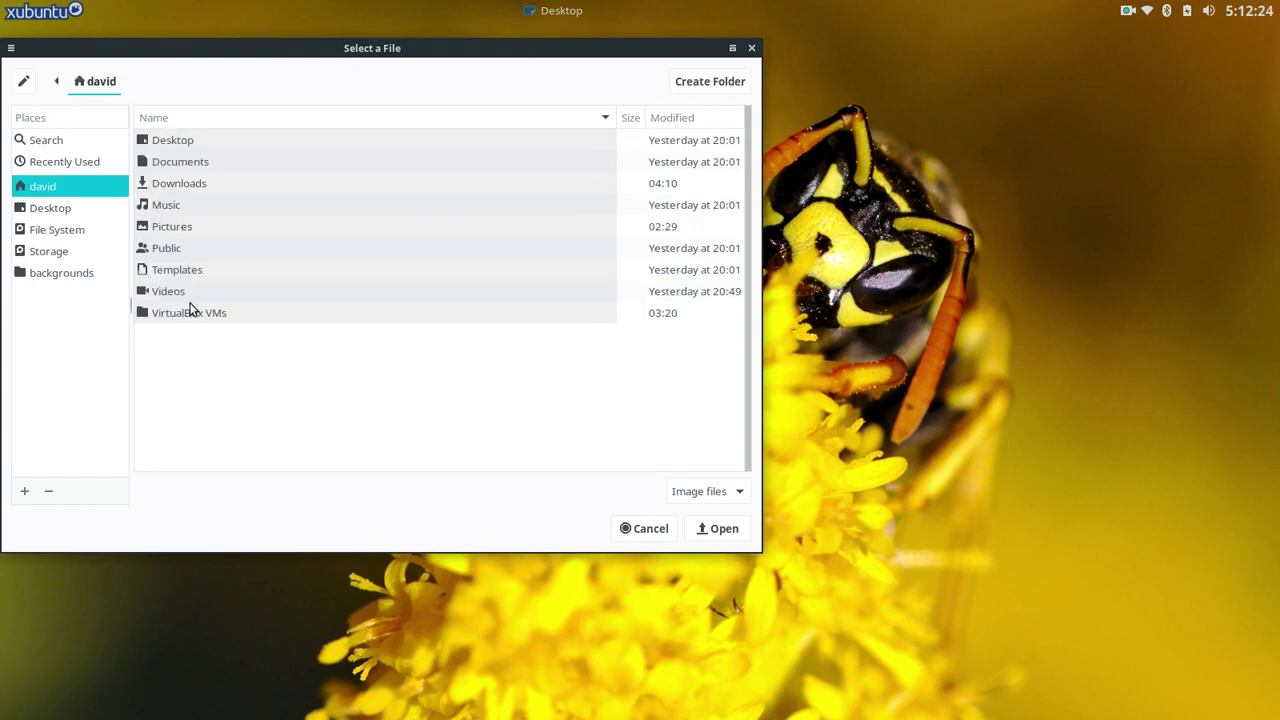
double_click(193, 232)
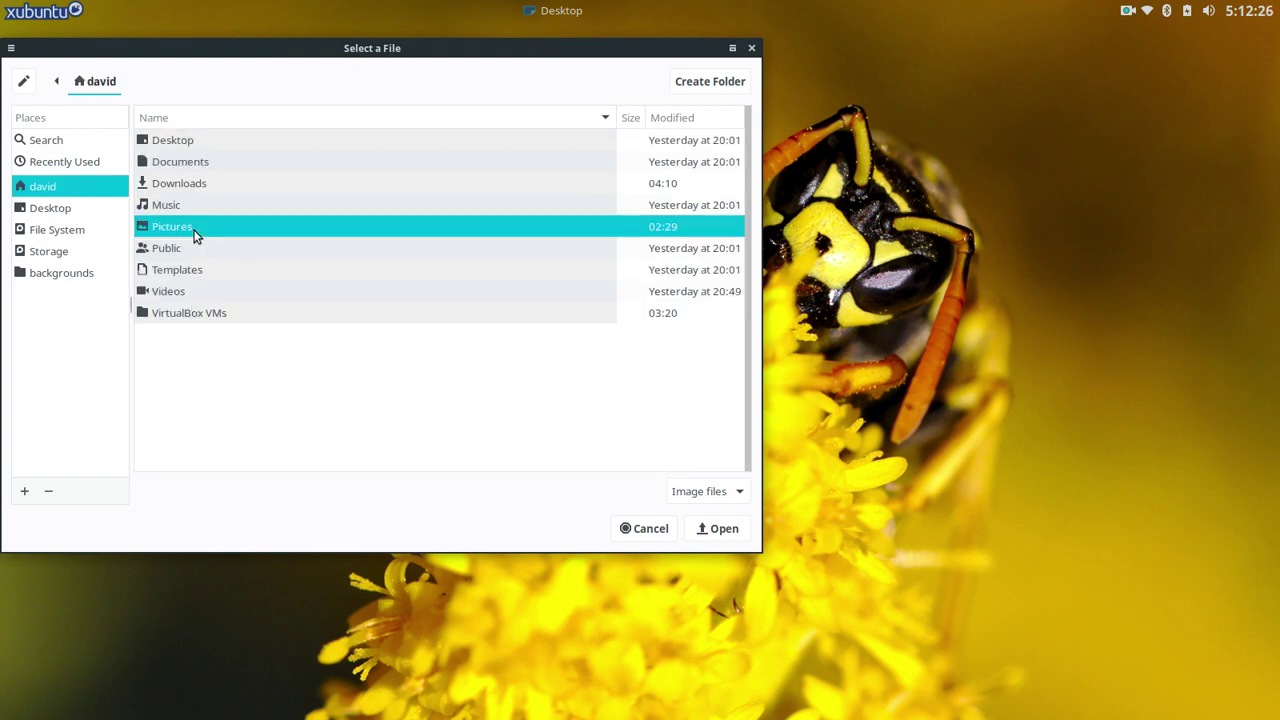
left_click(716, 527)
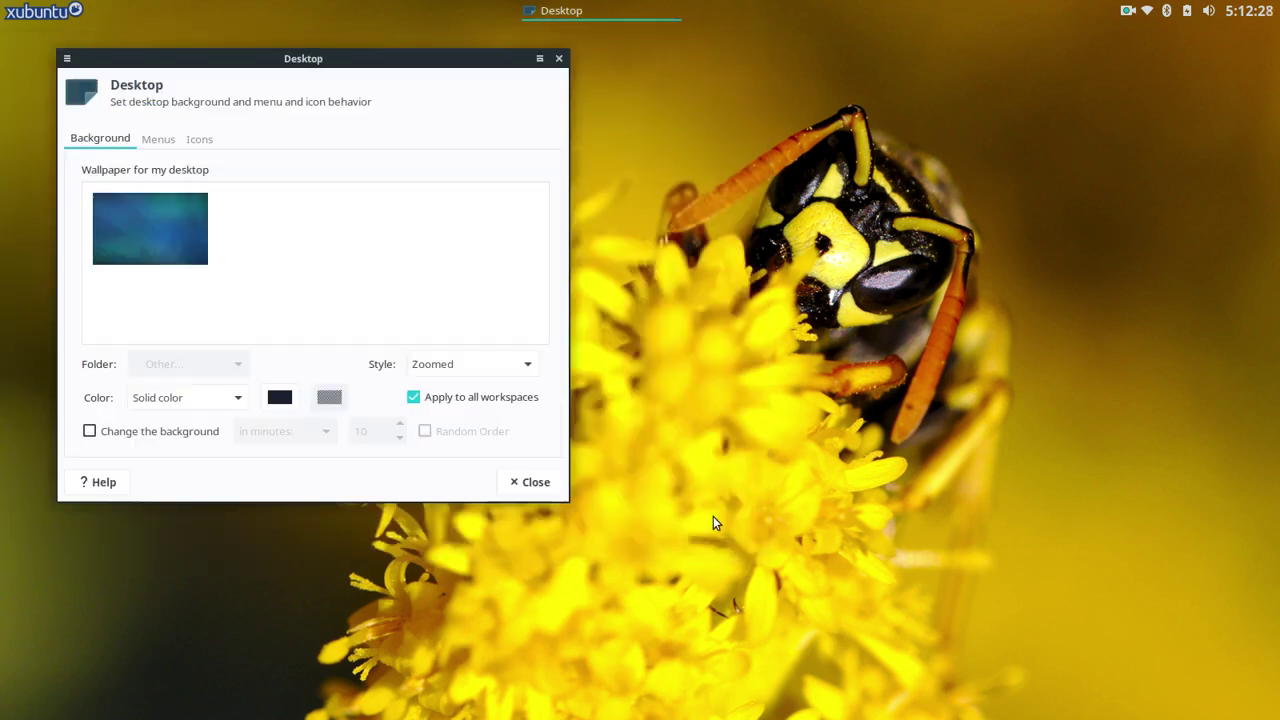
left_click(183, 252)
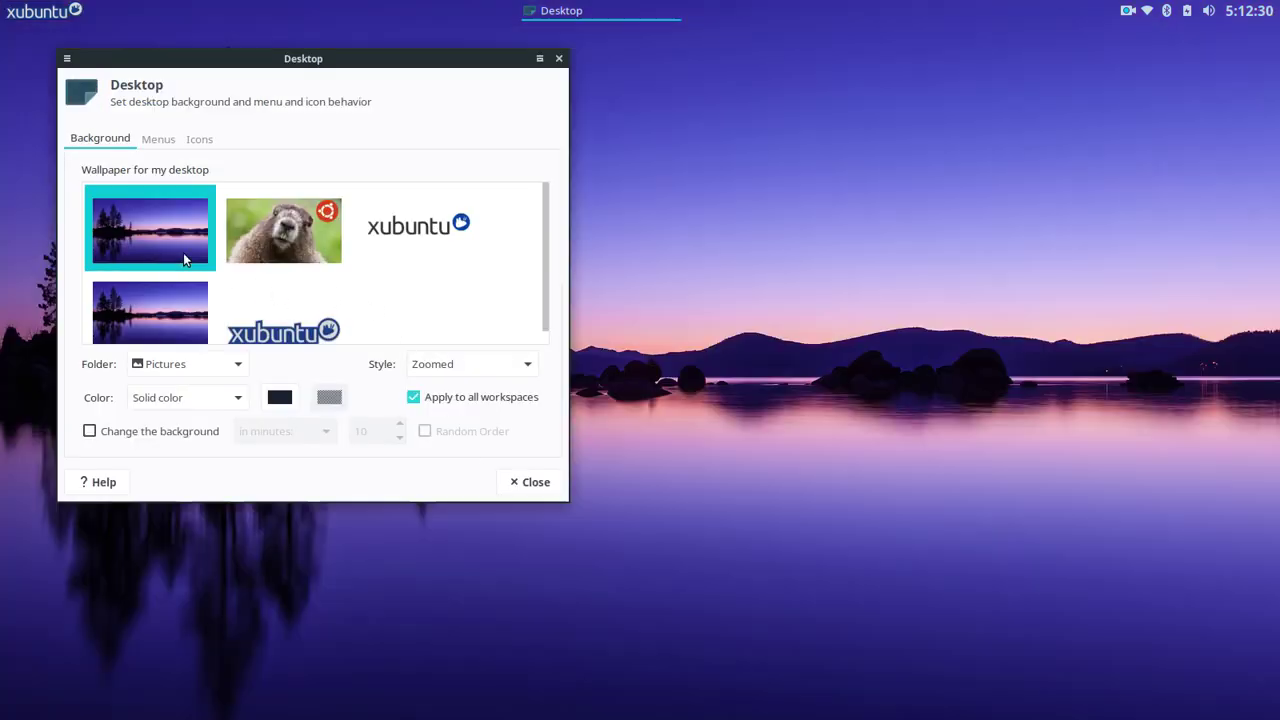
left_click(525, 484)
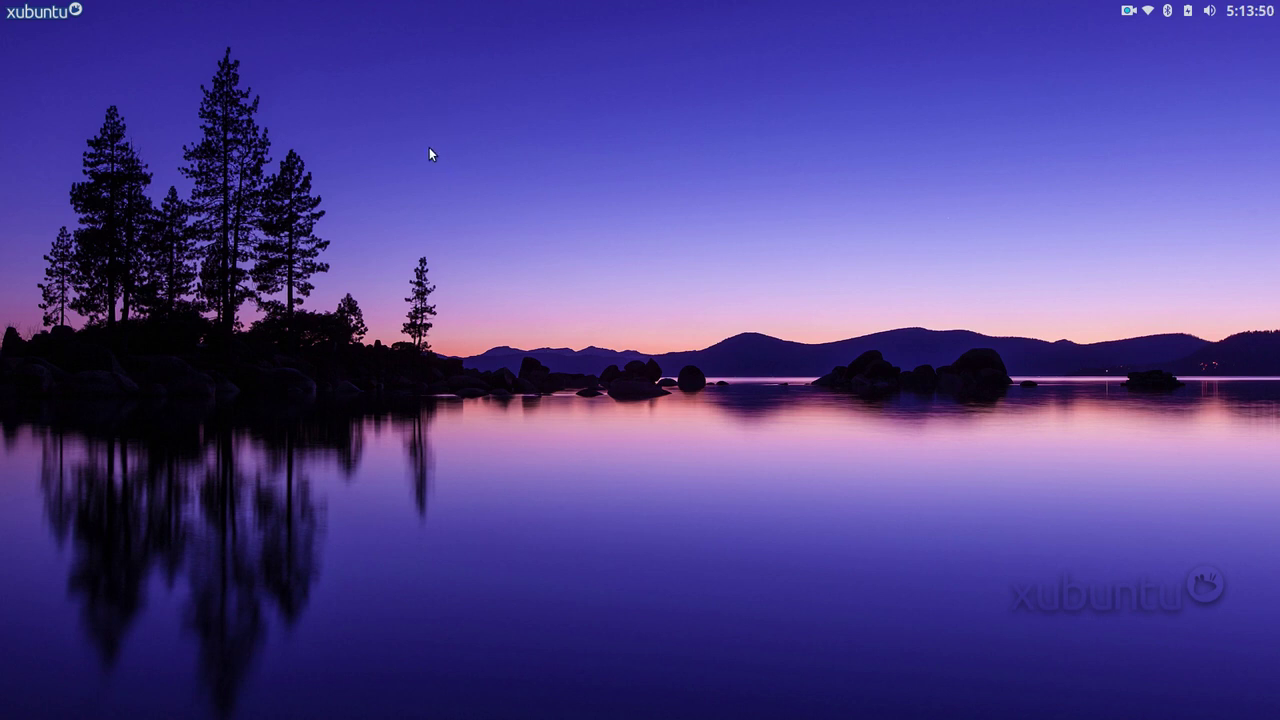
left_click(50, 14)
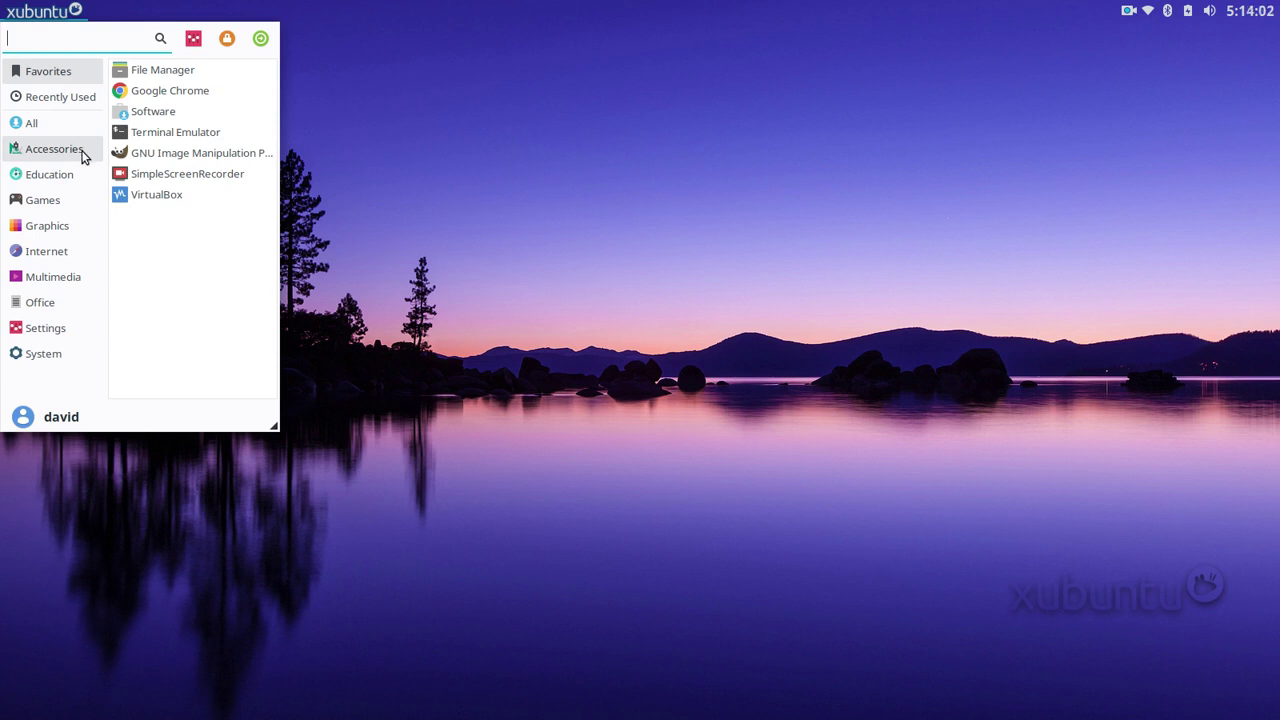
left_click(476, 152)
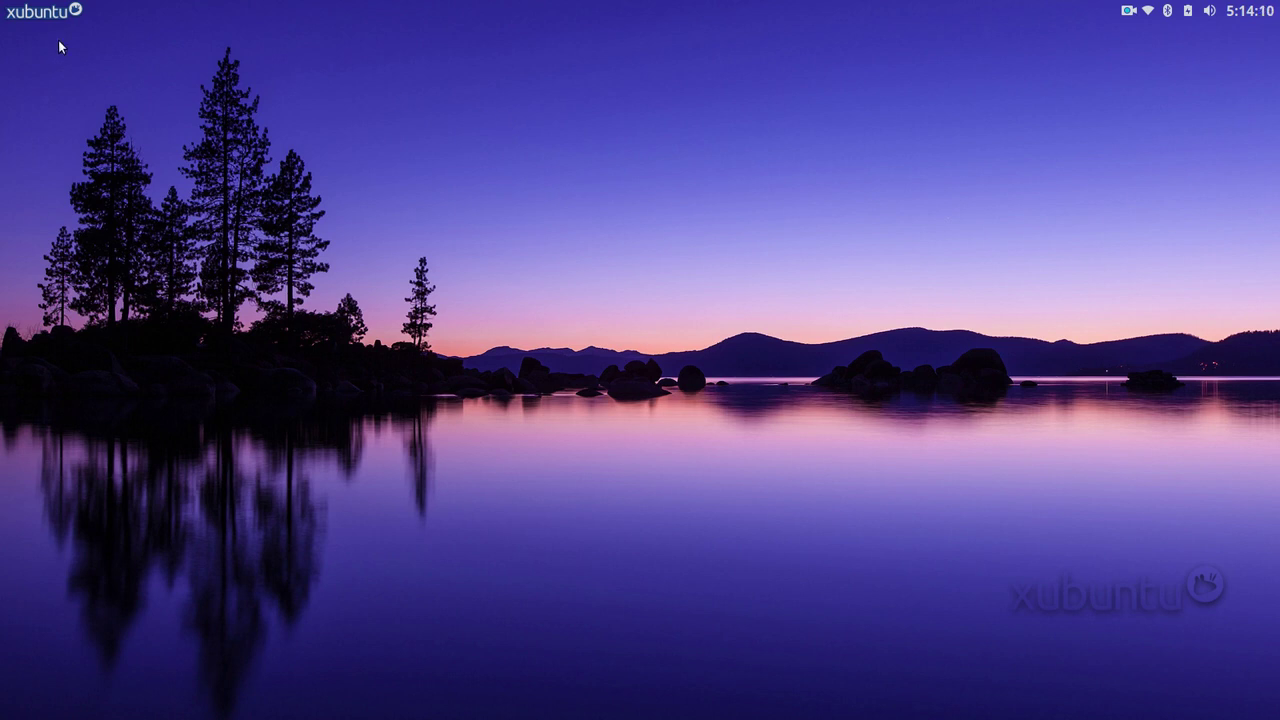
left_click(36, 18)
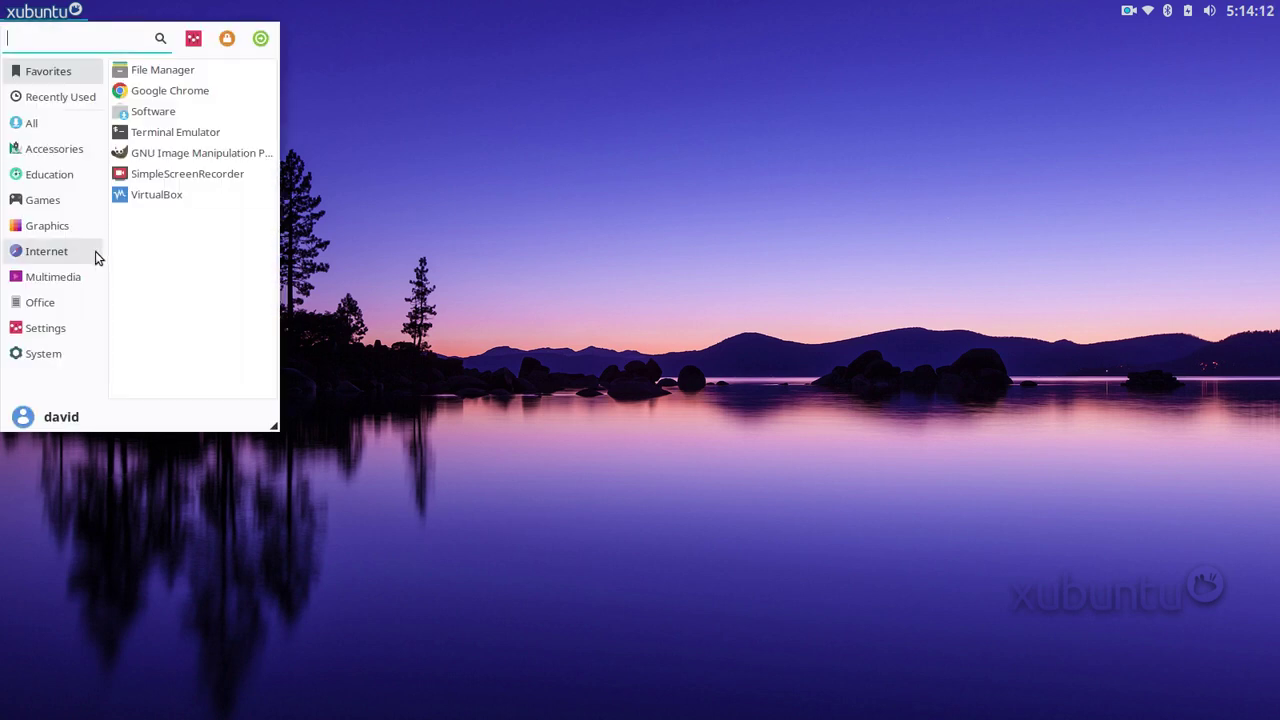
left_click(445, 158)
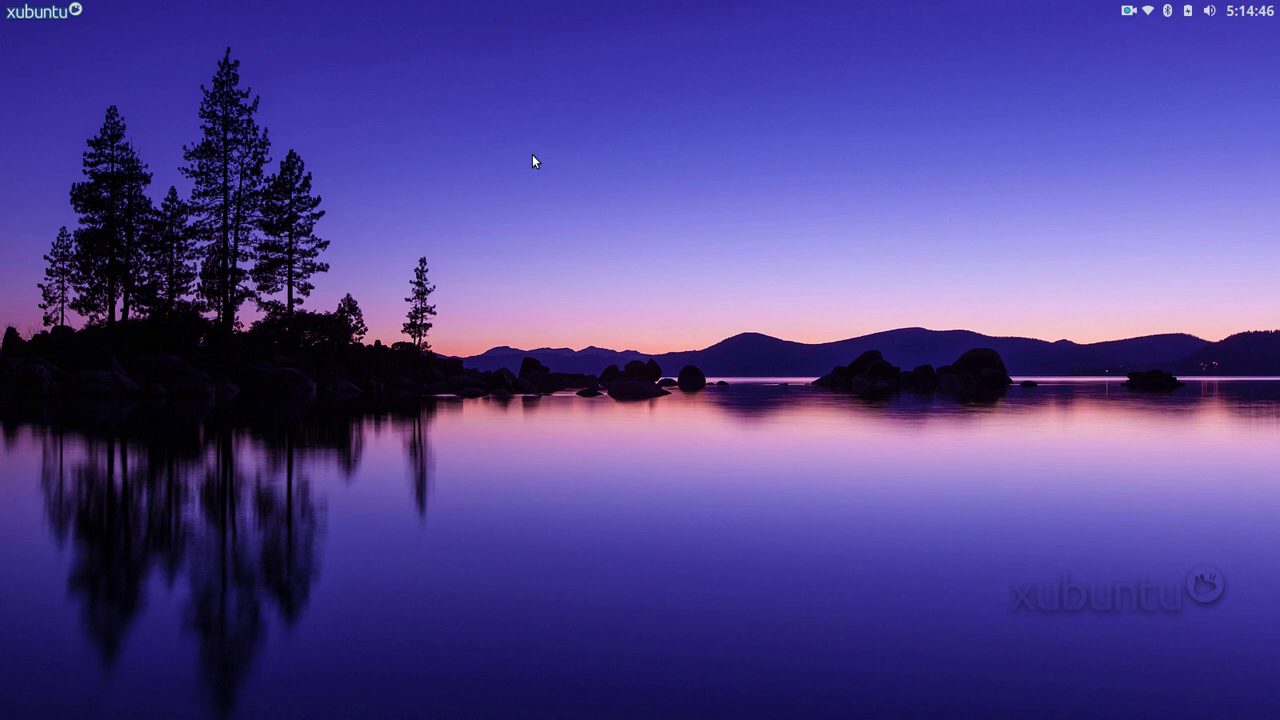
Open and close Settings Manager and File Manager from the Whisker menu, then reopen the menu
left_click(45, 12)
left_click(45, 12)
left_click(45, 12)
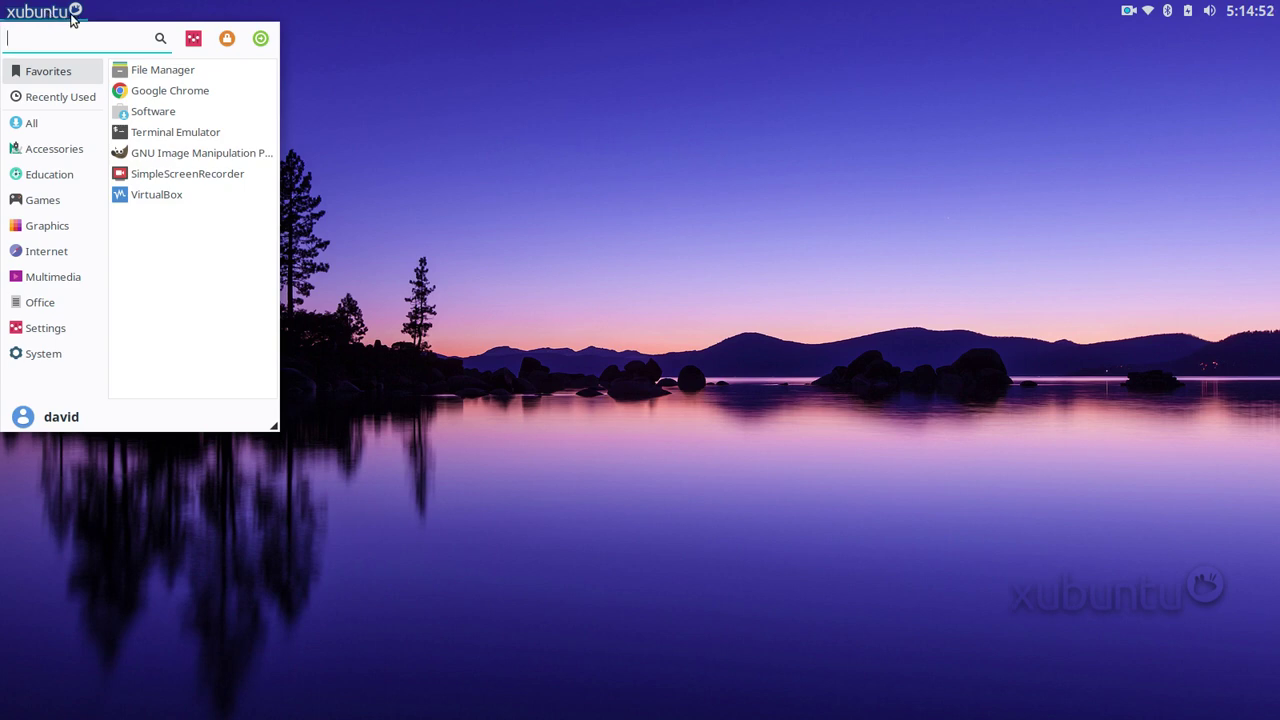
left_click(196, 40)
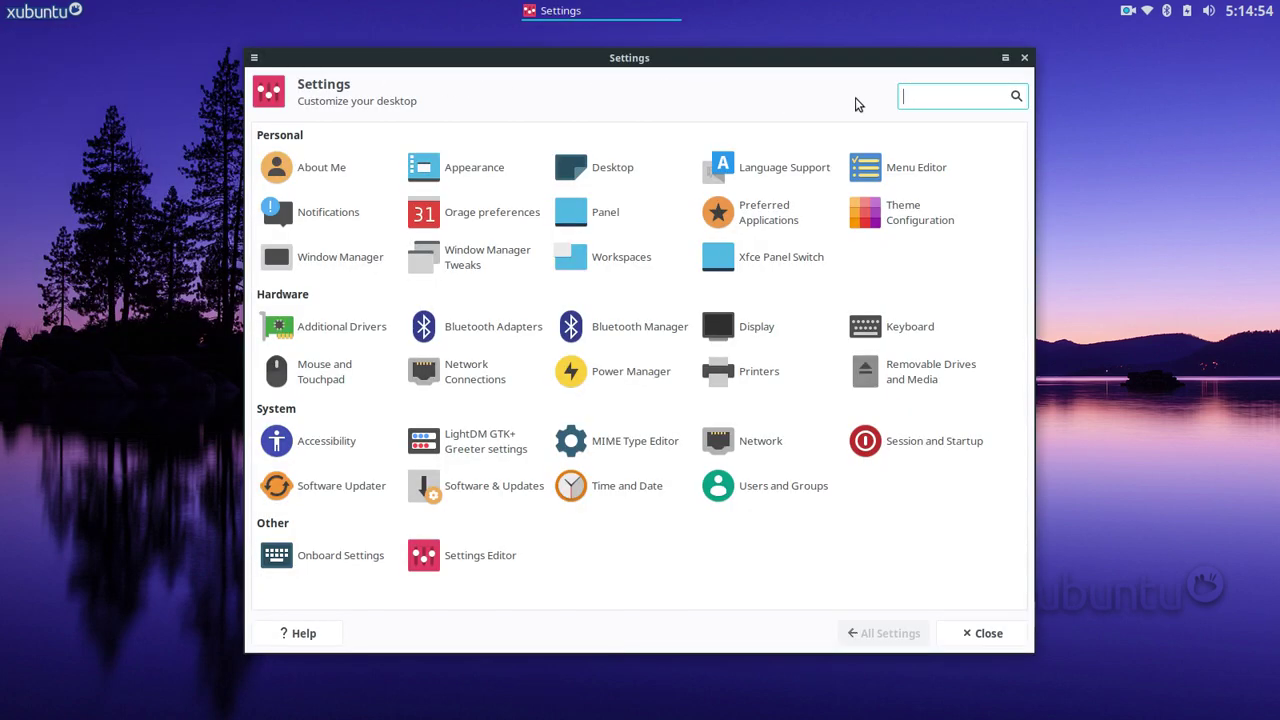
left_click(1030, 54)
left_click(45, 12)
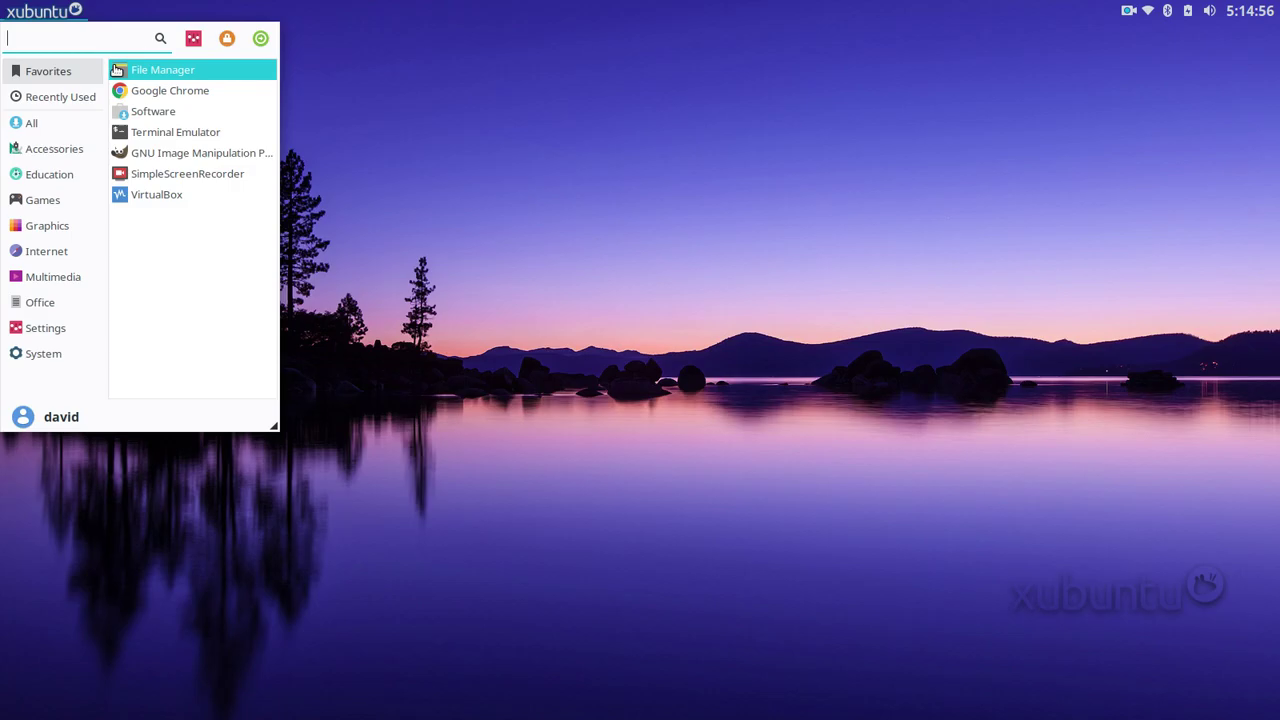
left_click(134, 66)
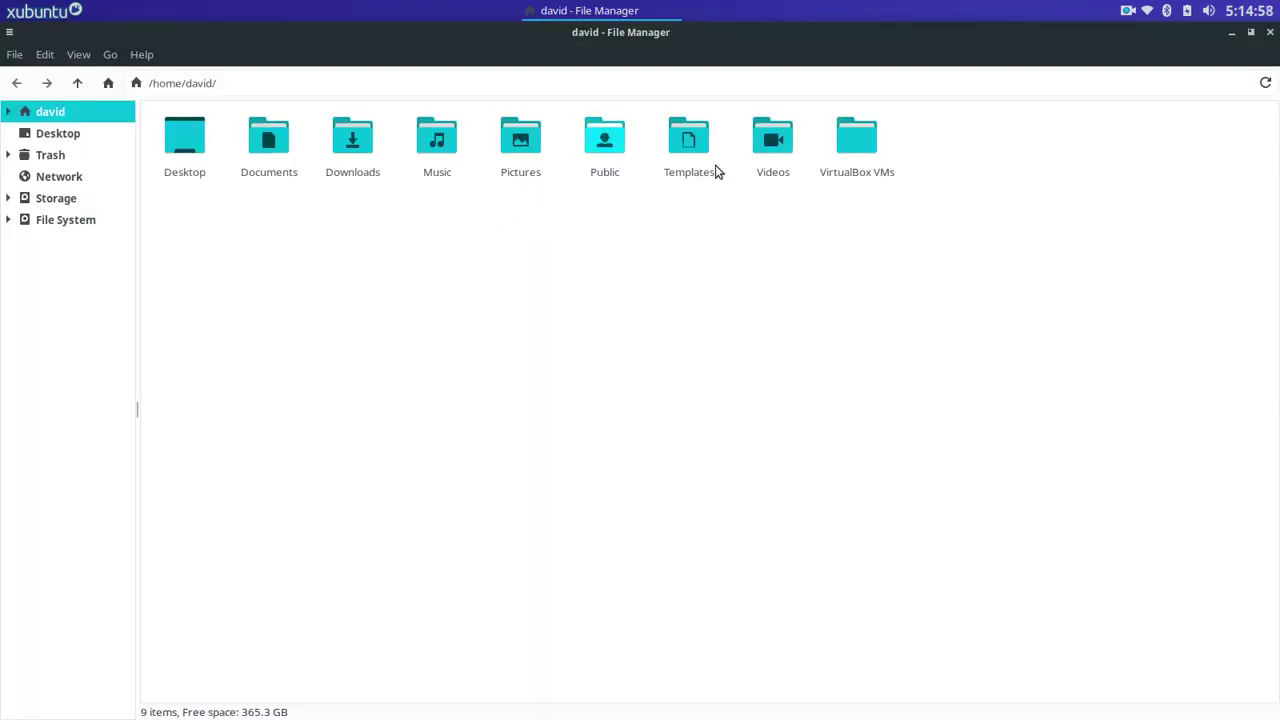
left_click(1270, 32)
left_click(45, 12)
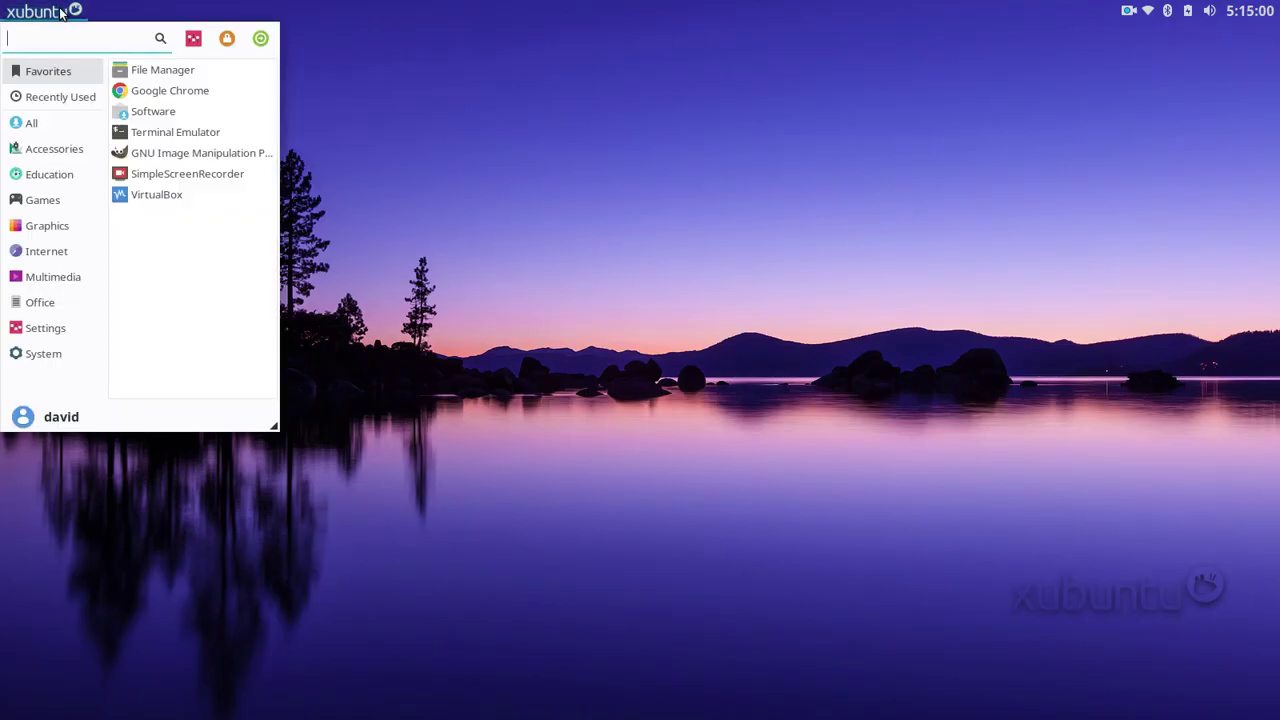
Open Settings Manager from the Whisker menu header, showing Personal, Hardware, System and Other
left_click(193, 40)
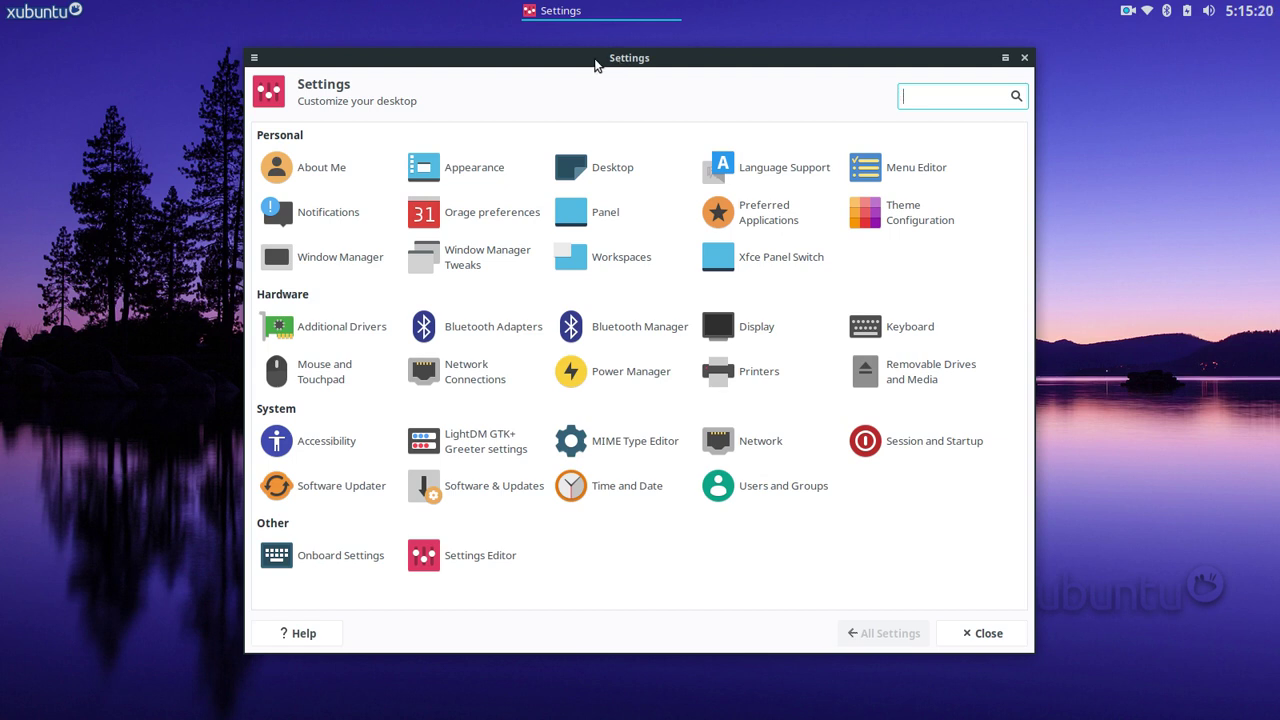
left_click(42, 15)
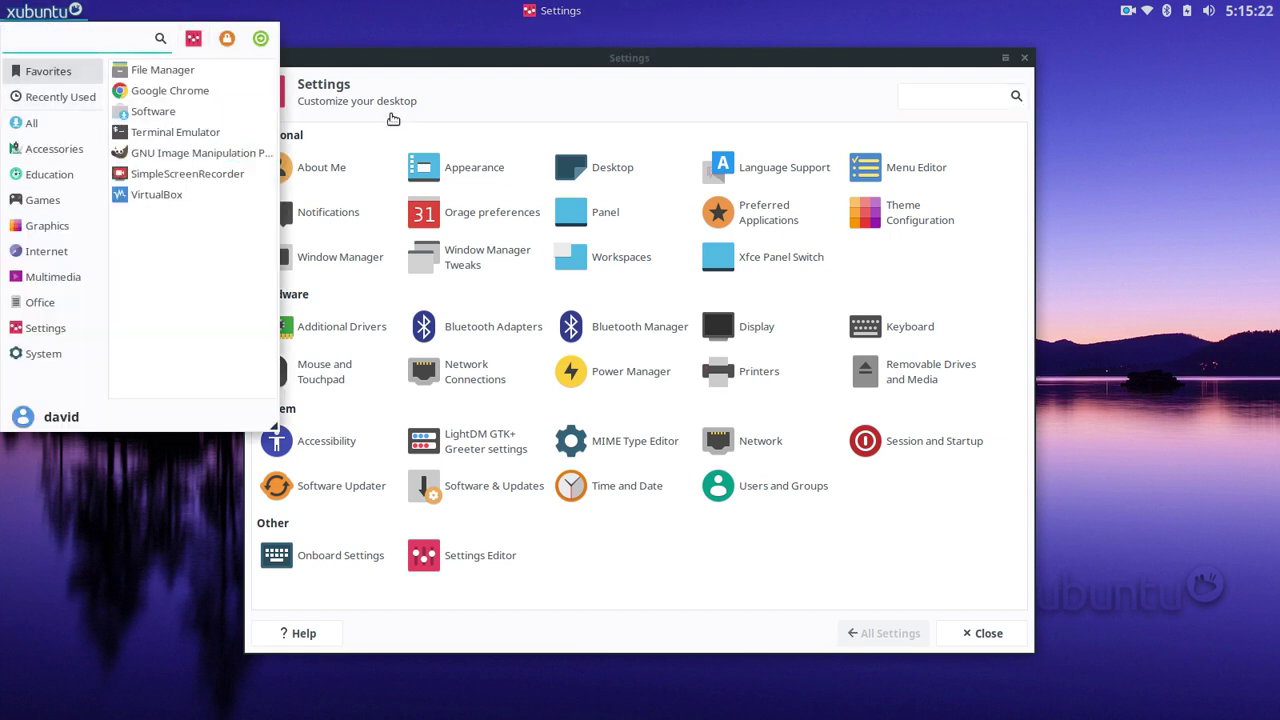
left_click(595, 112)
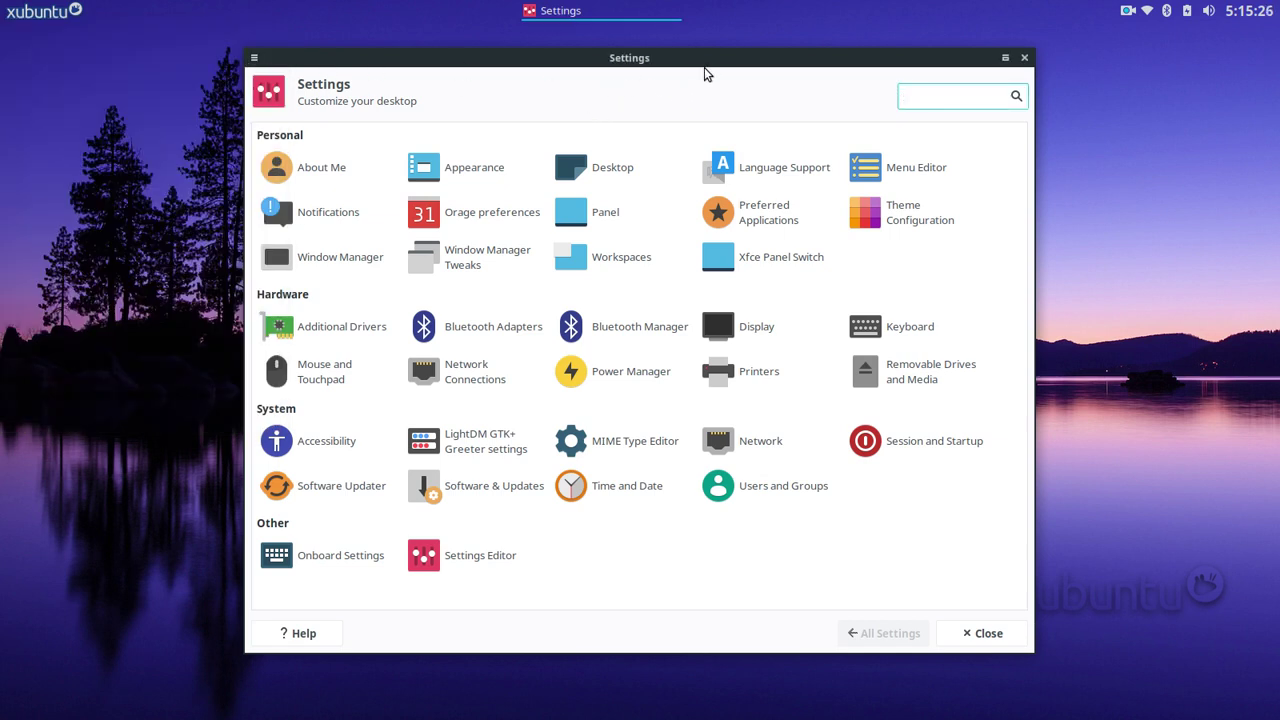
Close the Settings Manager window, then open and dismiss the Whisker menu
left_click(1024, 58)
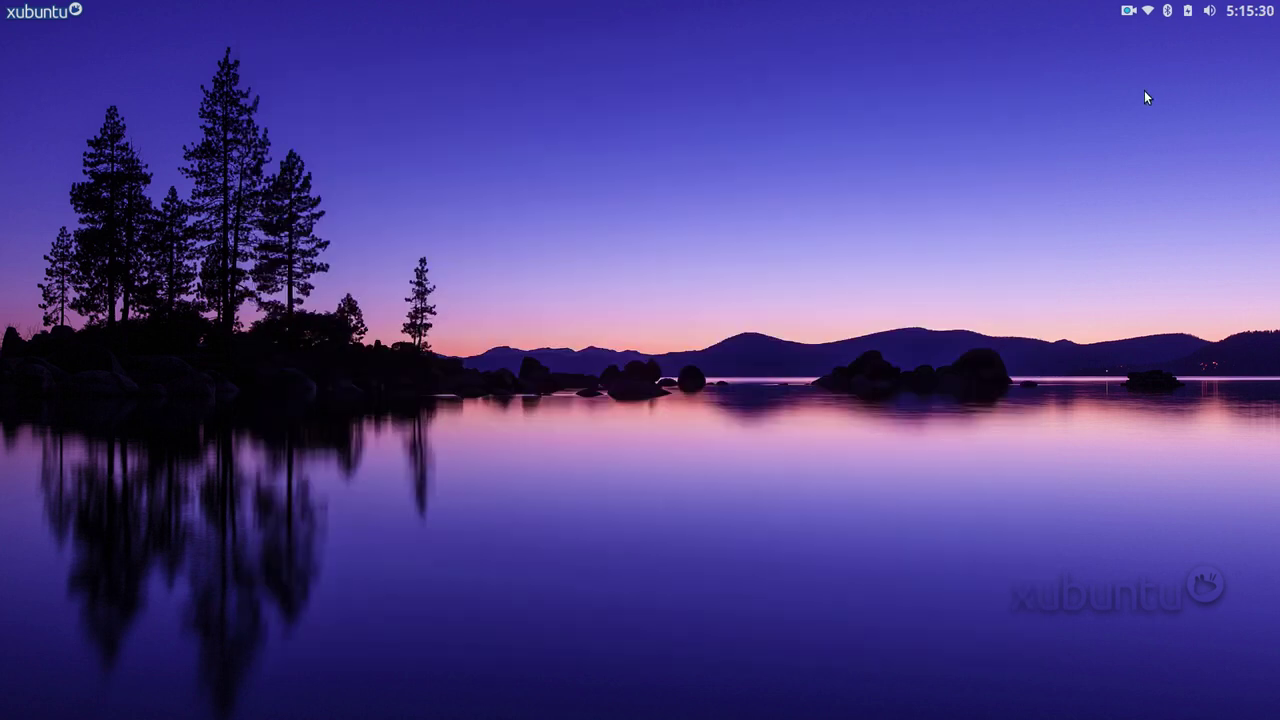
left_click(58, 10)
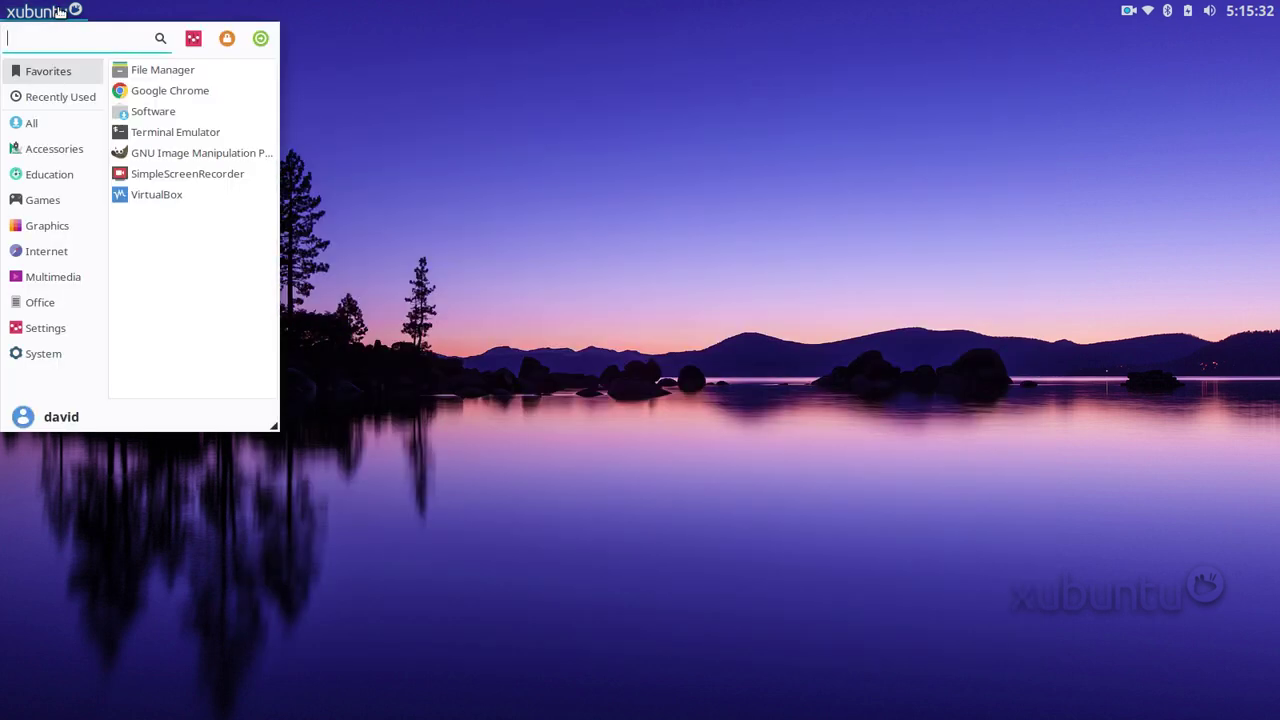
left_click(60, 11)
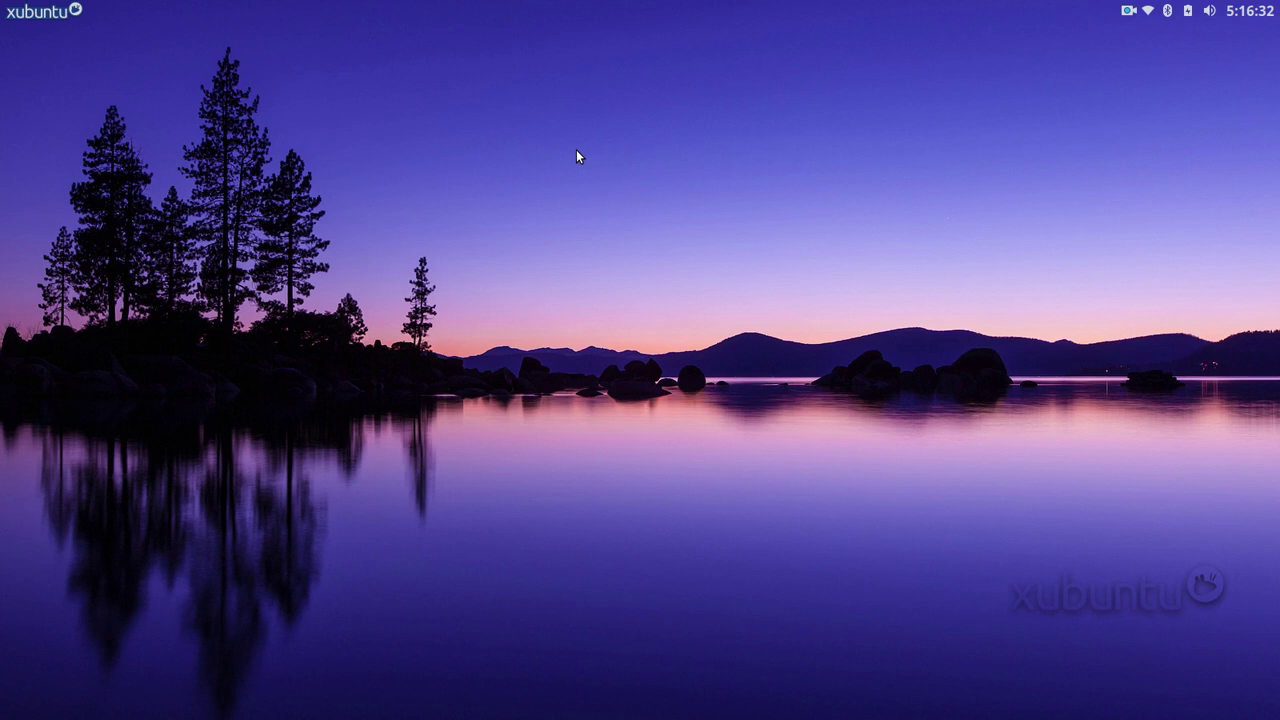
Reopen Settings Manager, view Multimedia apps, and open then close Xfce Panel Switch
left_click(60, 12)
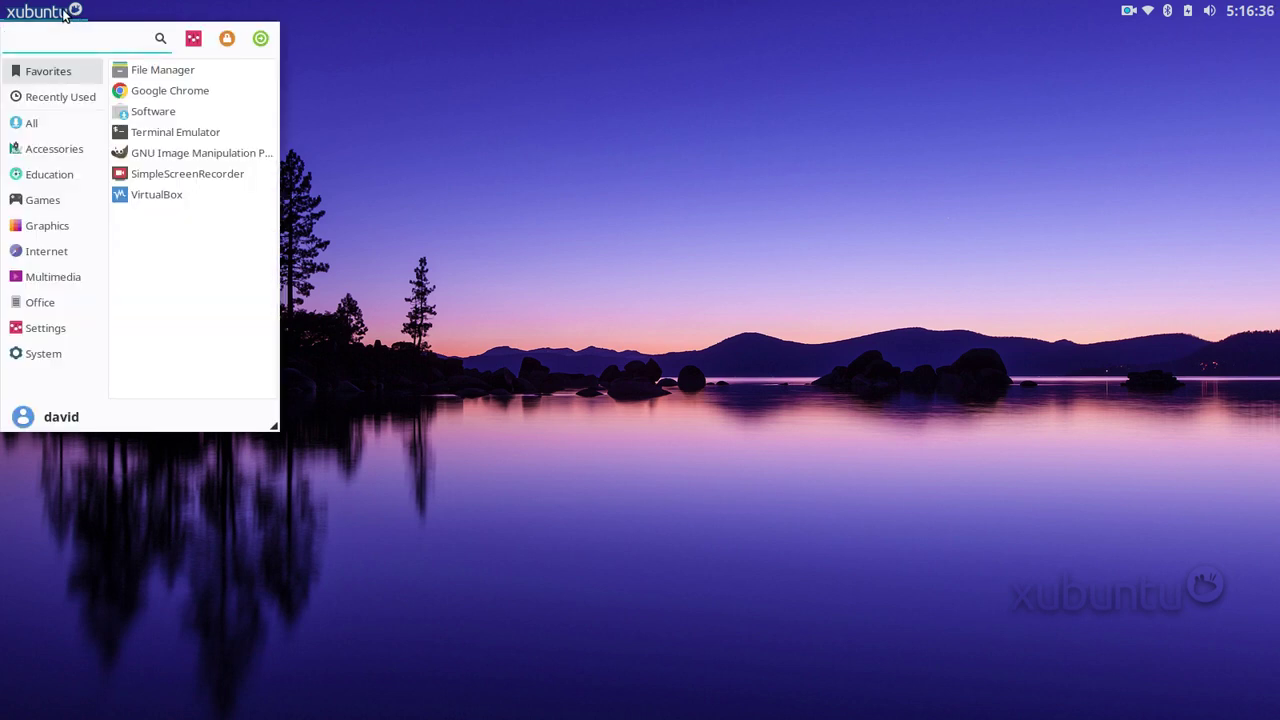
left_click(193, 38)
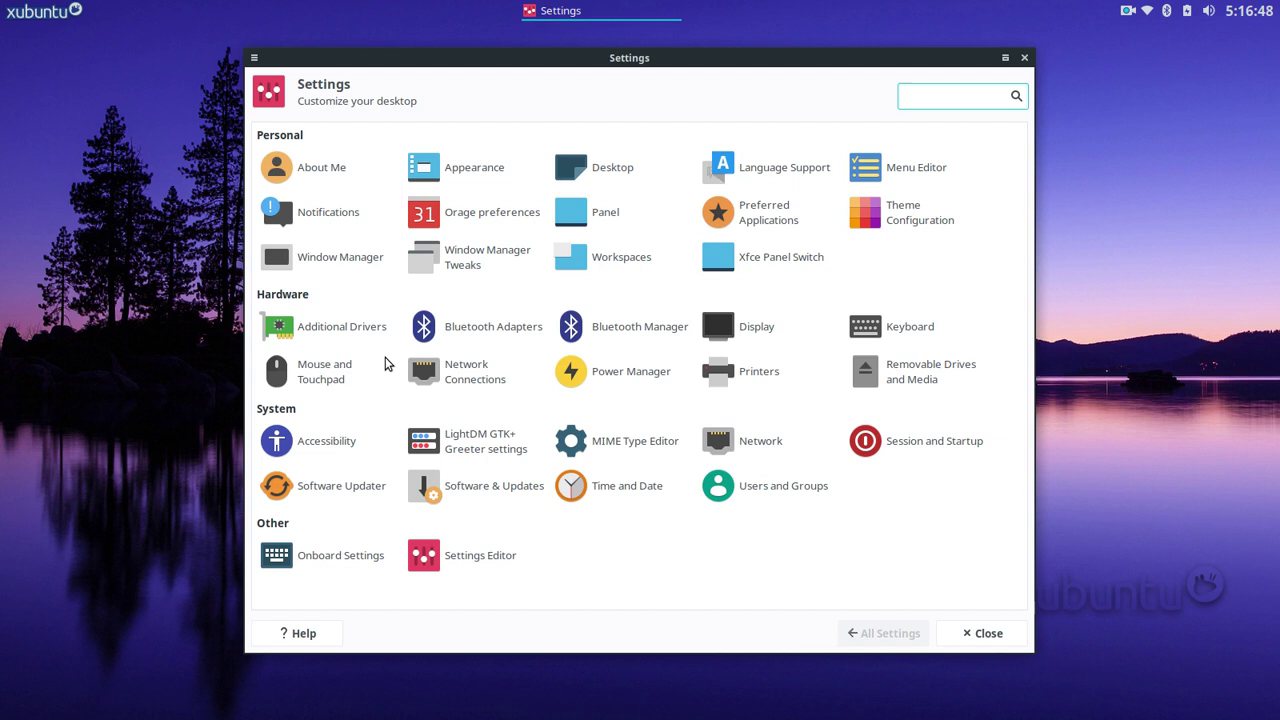
left_click(40, 12)
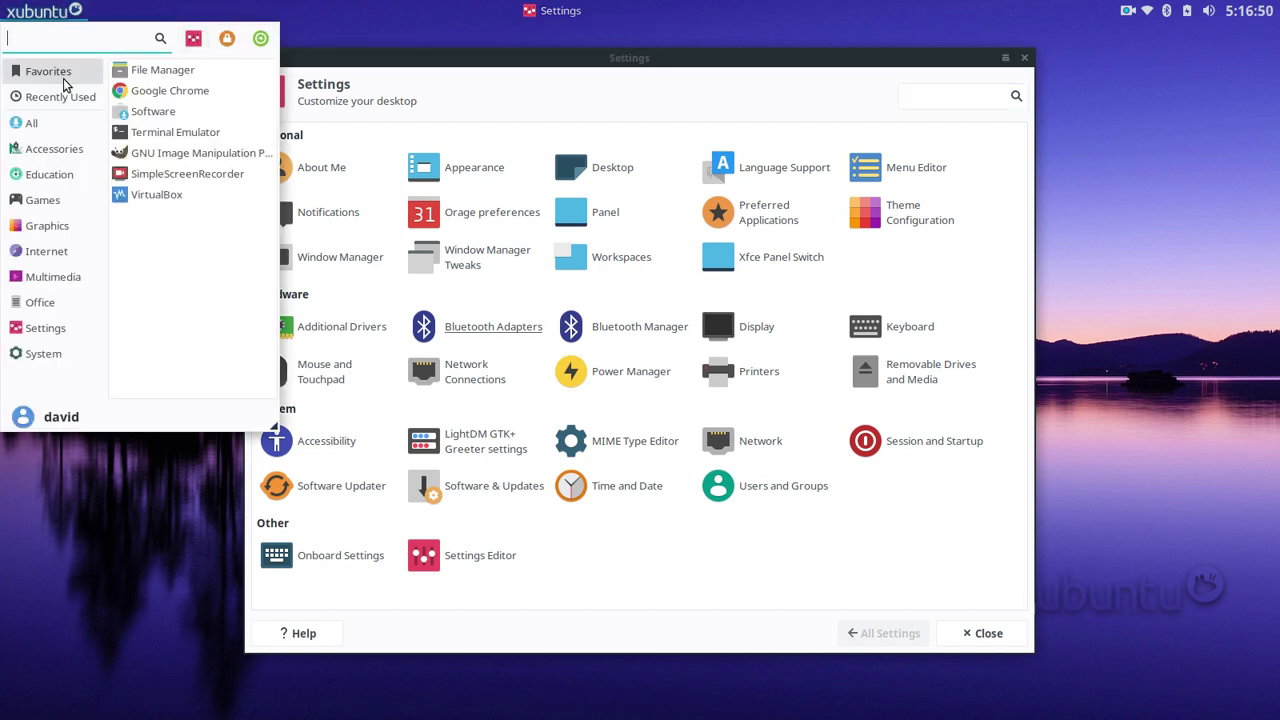
left_click(53, 276)
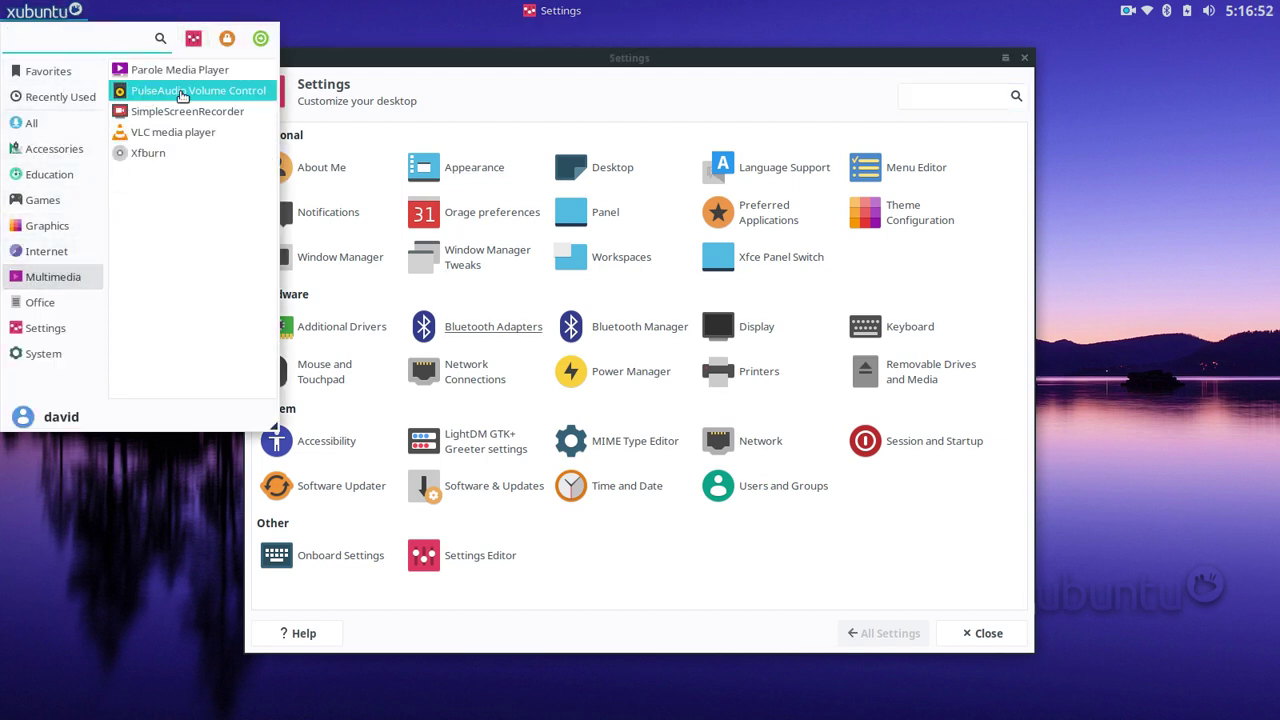
left_click(572, 114)
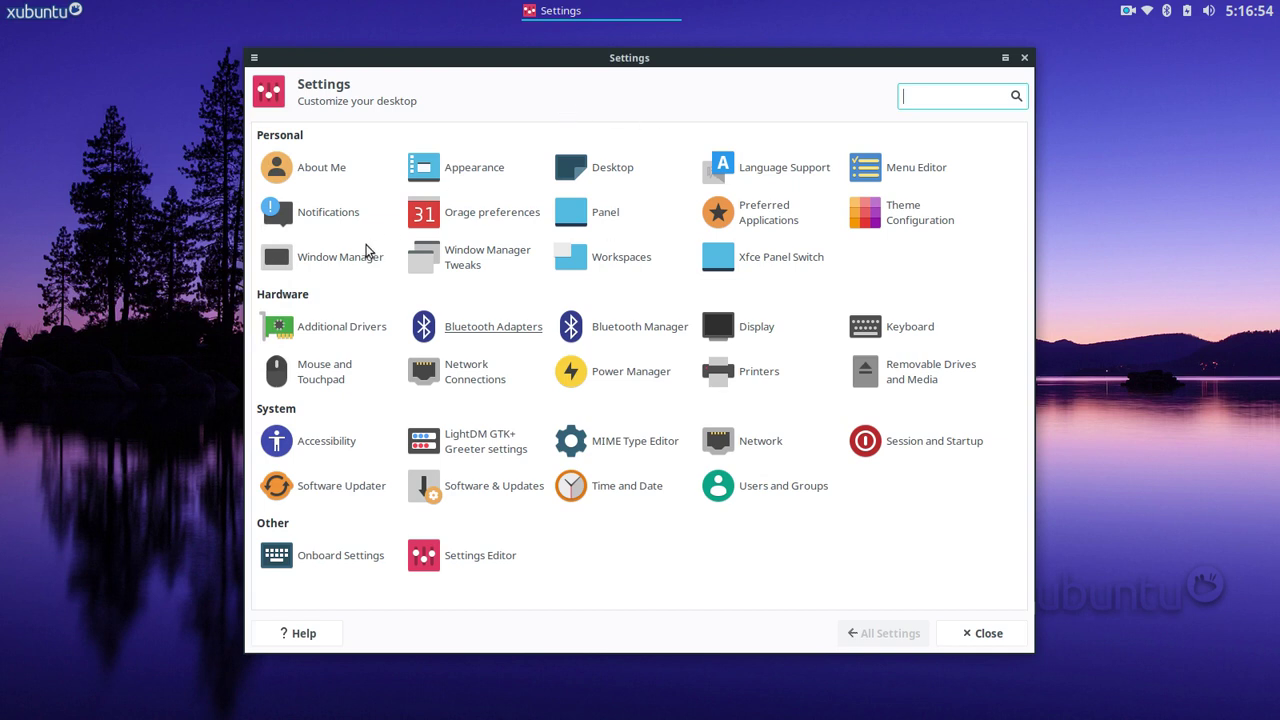
left_click(747, 264)
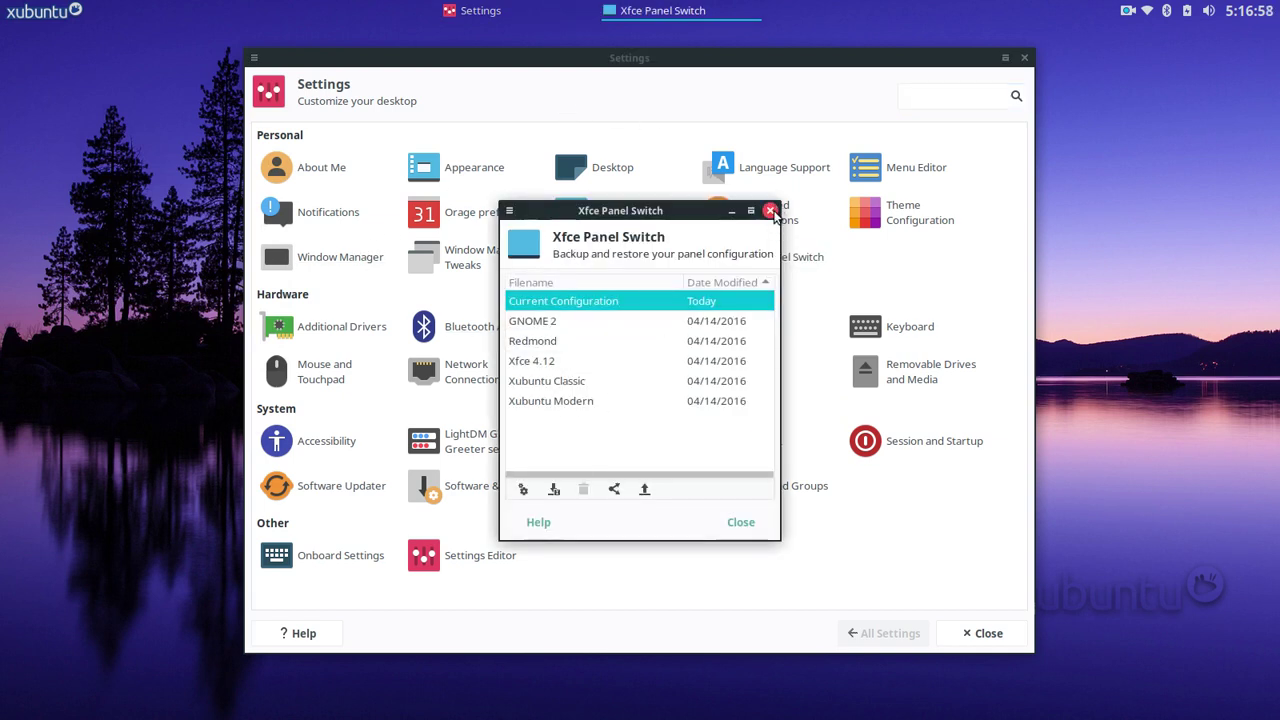
left_click(770, 211)
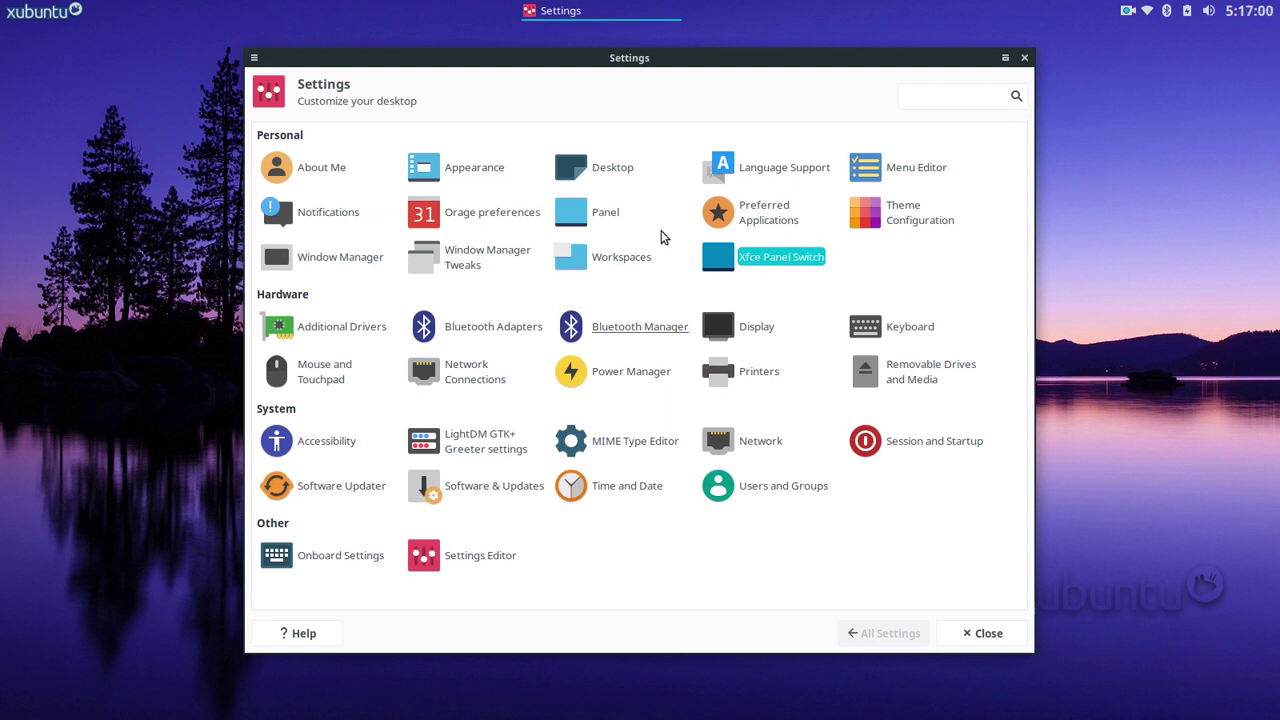
Preview a sample notification on the Notifications page, return to All Settings, and close Settings
left_click(336, 220)
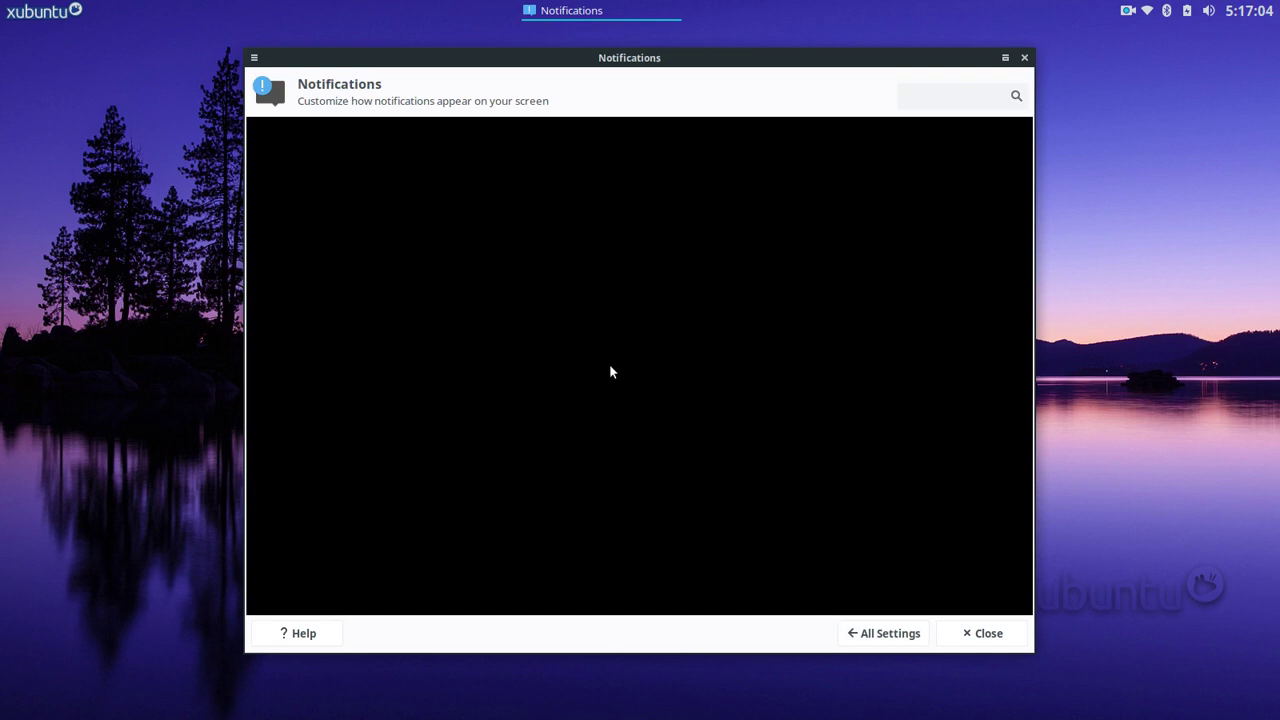
left_click(800, 482)
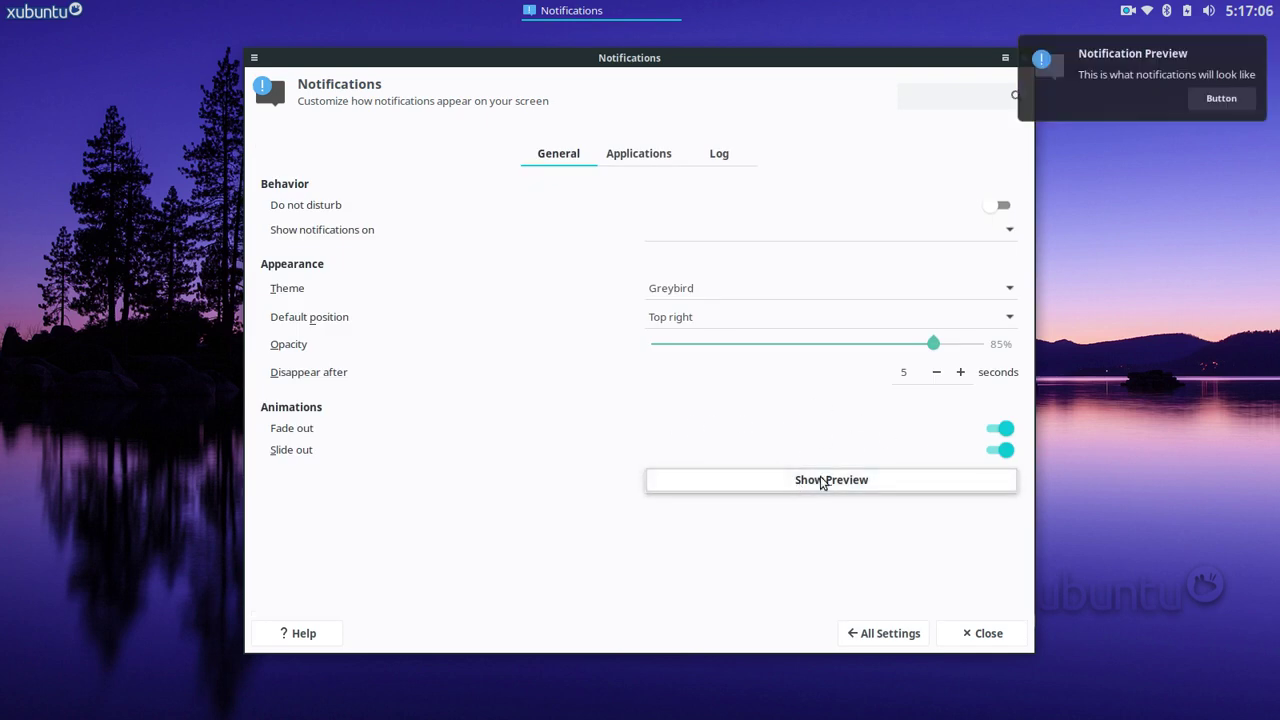
left_click(880, 633)
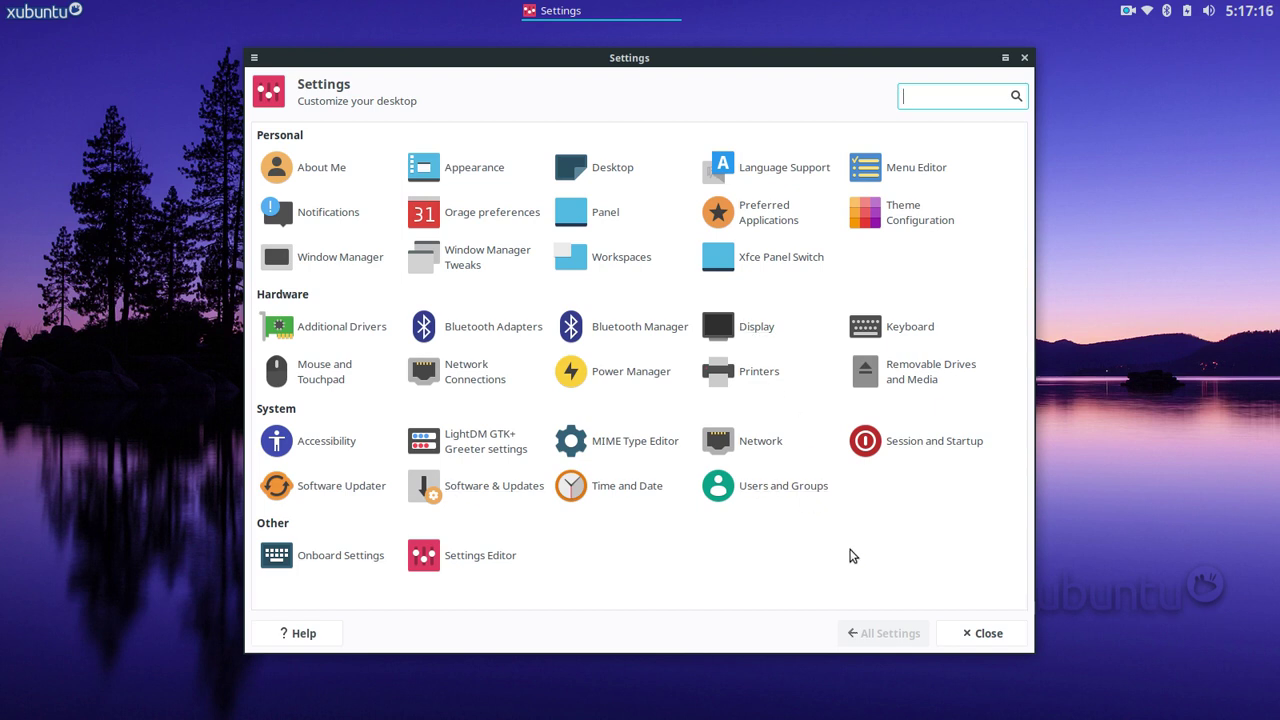
left_click(981, 633)
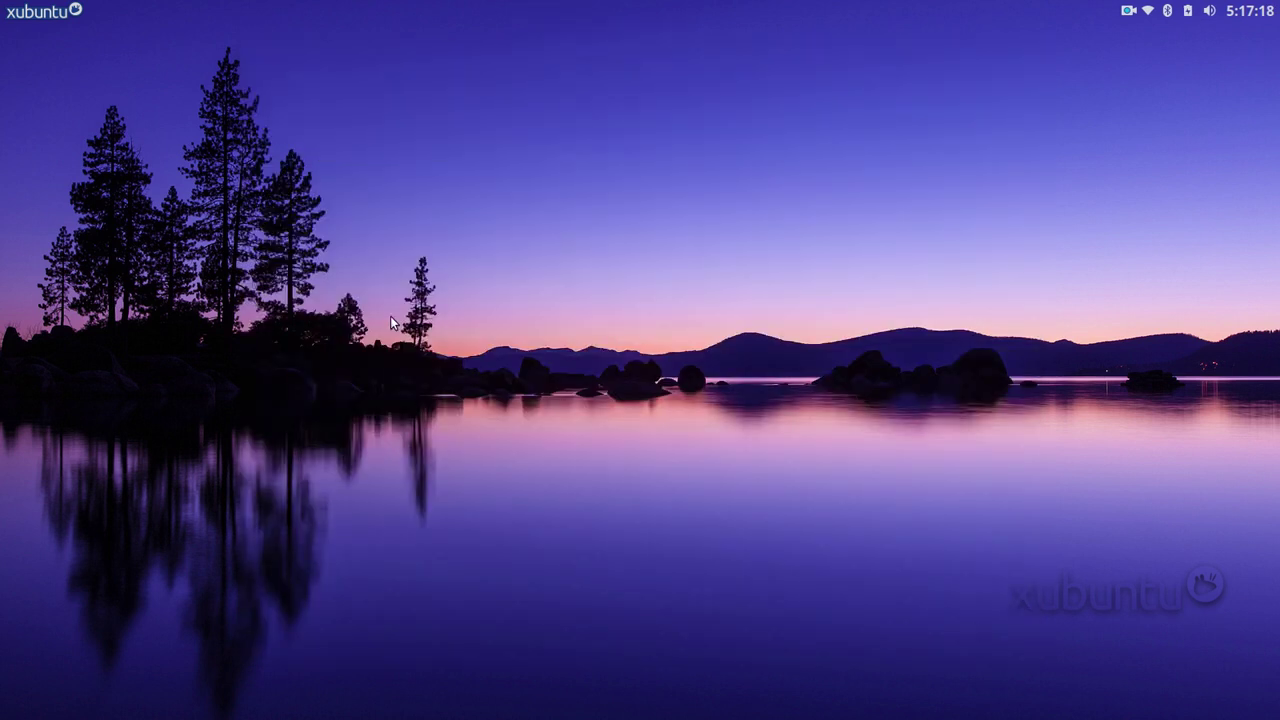
Browse the Education through System menu categories and launch Task Manager from System
left_click(55, 17)
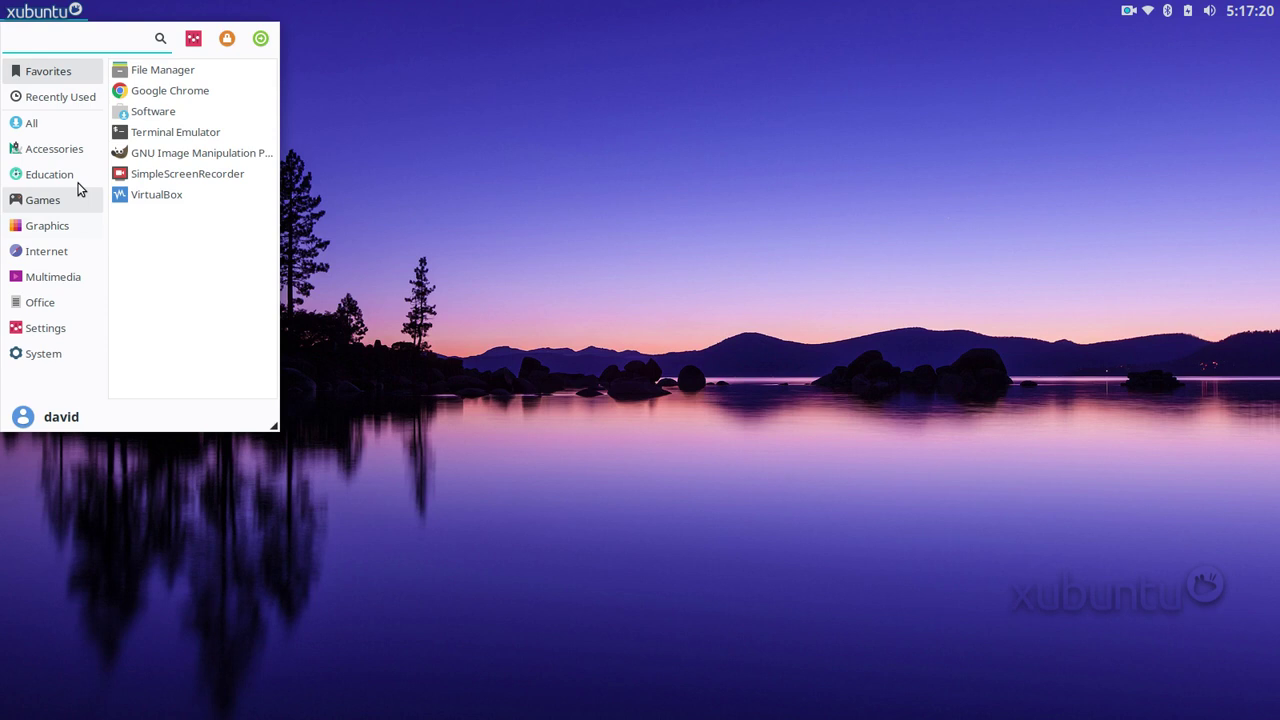
left_click(72, 178)
left_click(68, 199)
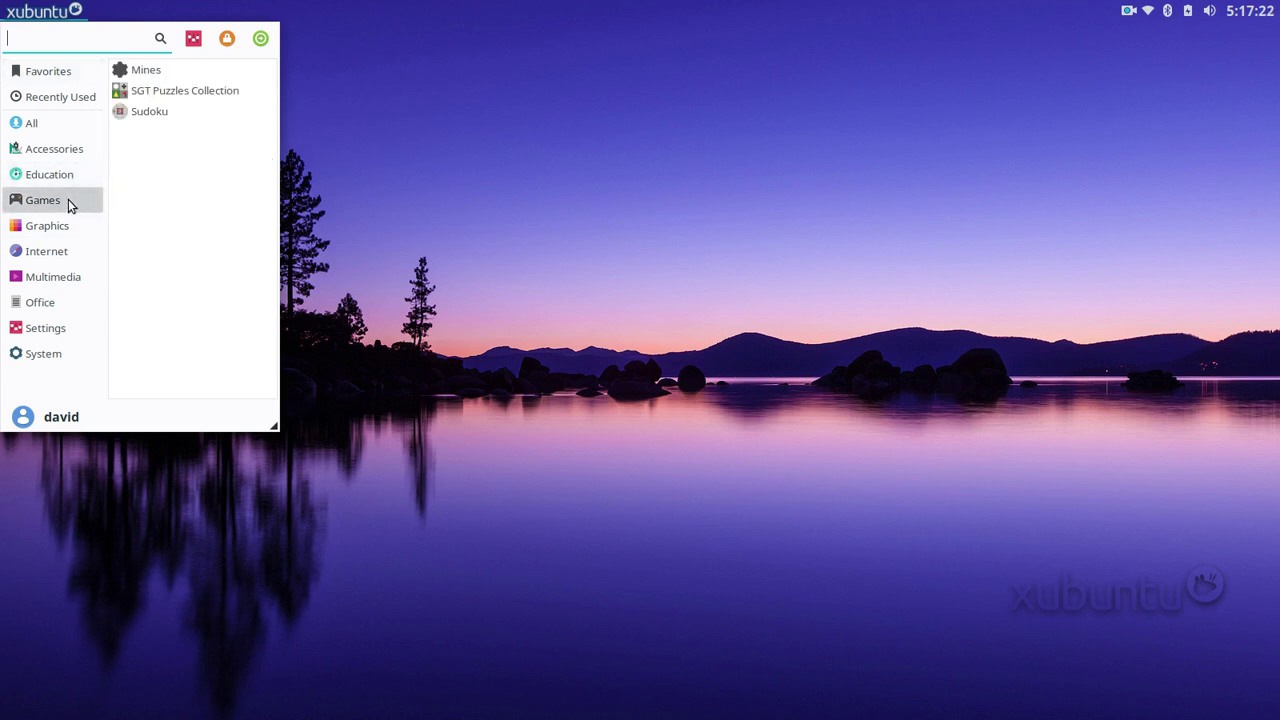
left_click(78, 226)
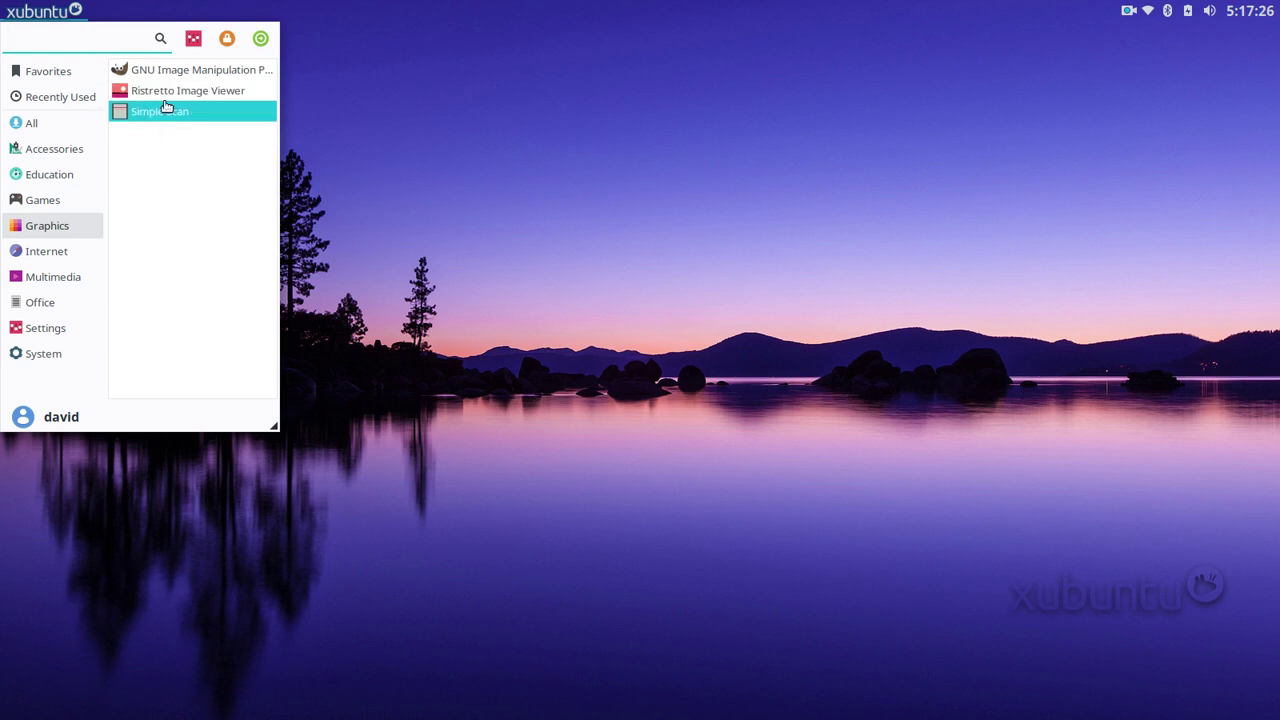
left_click(74, 251)
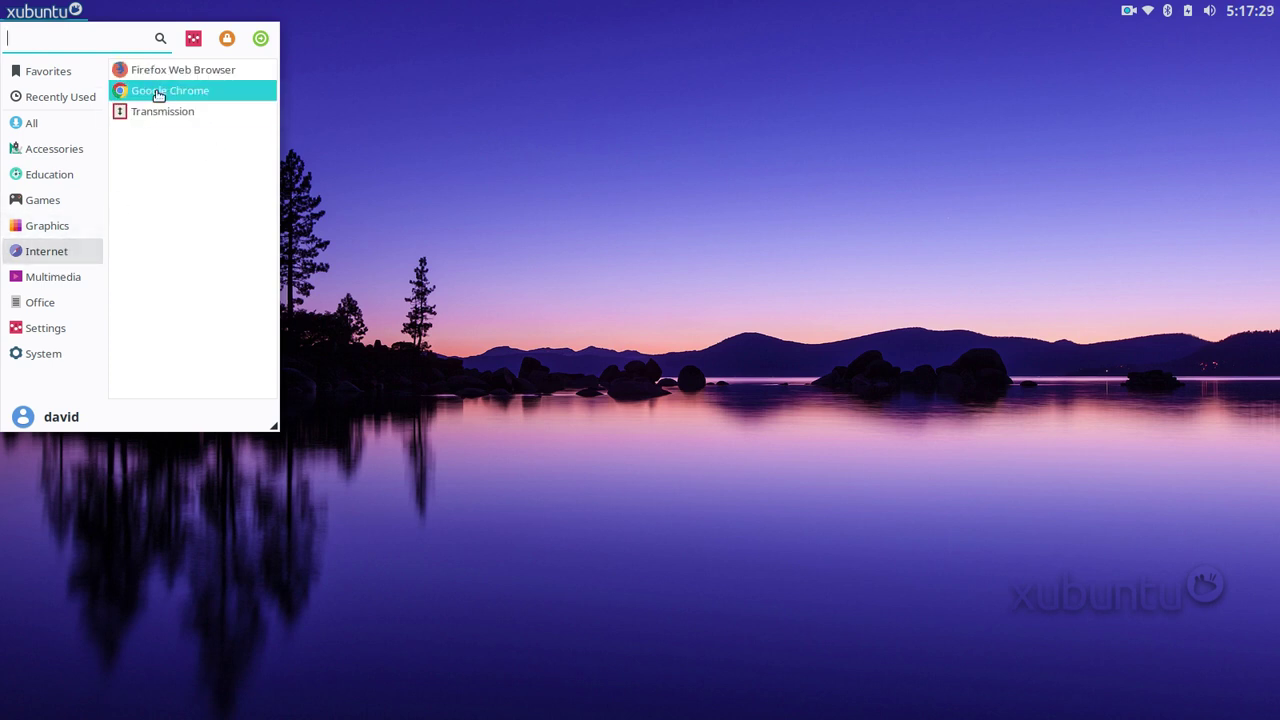
left_click(55, 279)
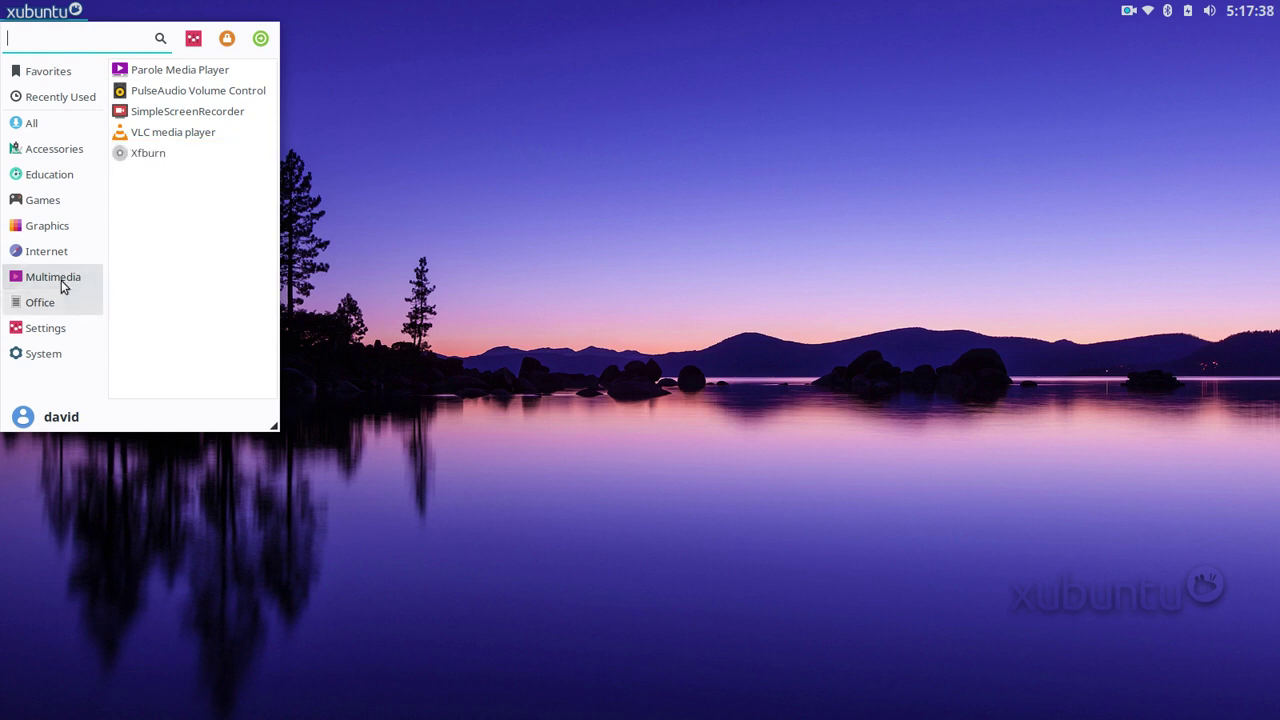
left_click(62, 250)
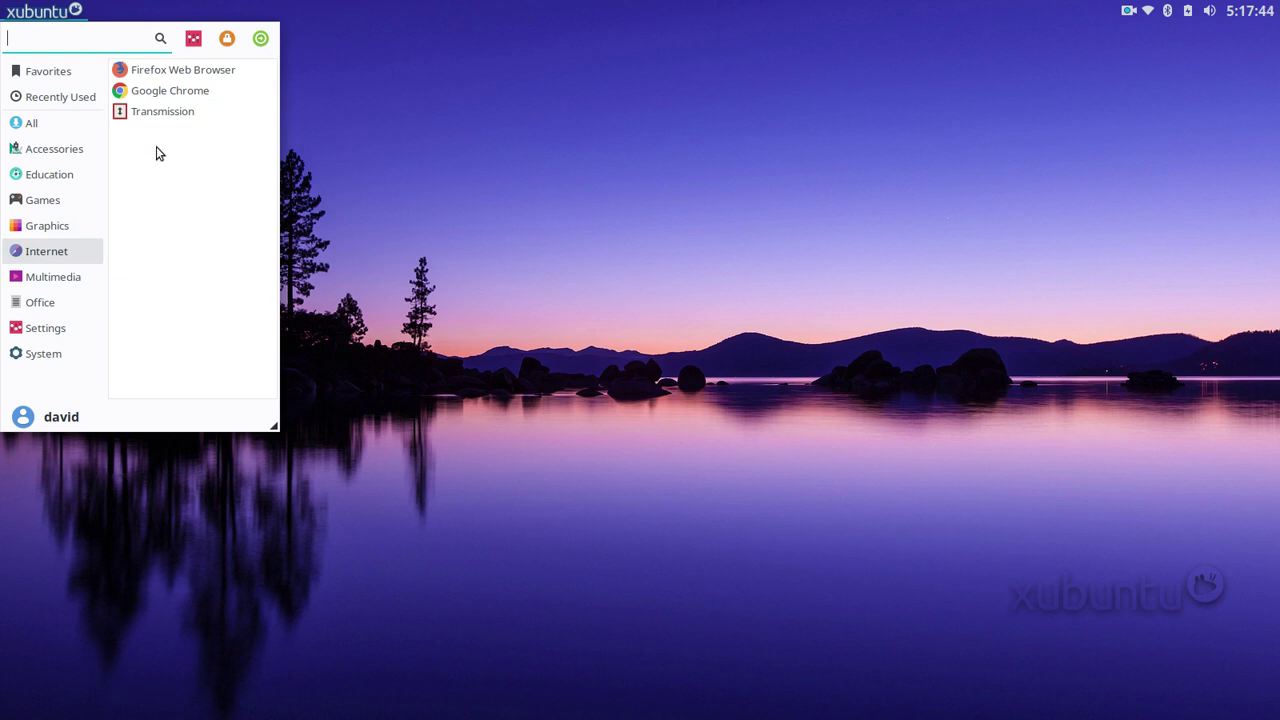
left_click(55, 330)
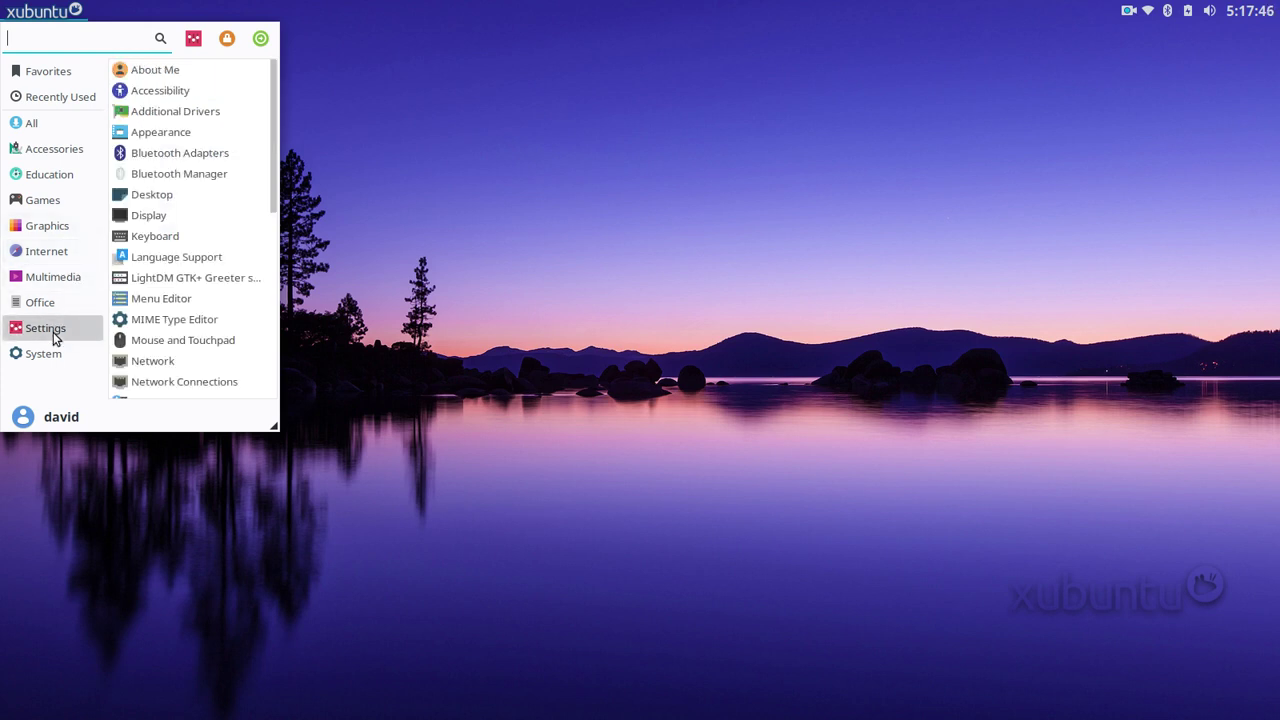
scroll(195, 190, "down", 6)
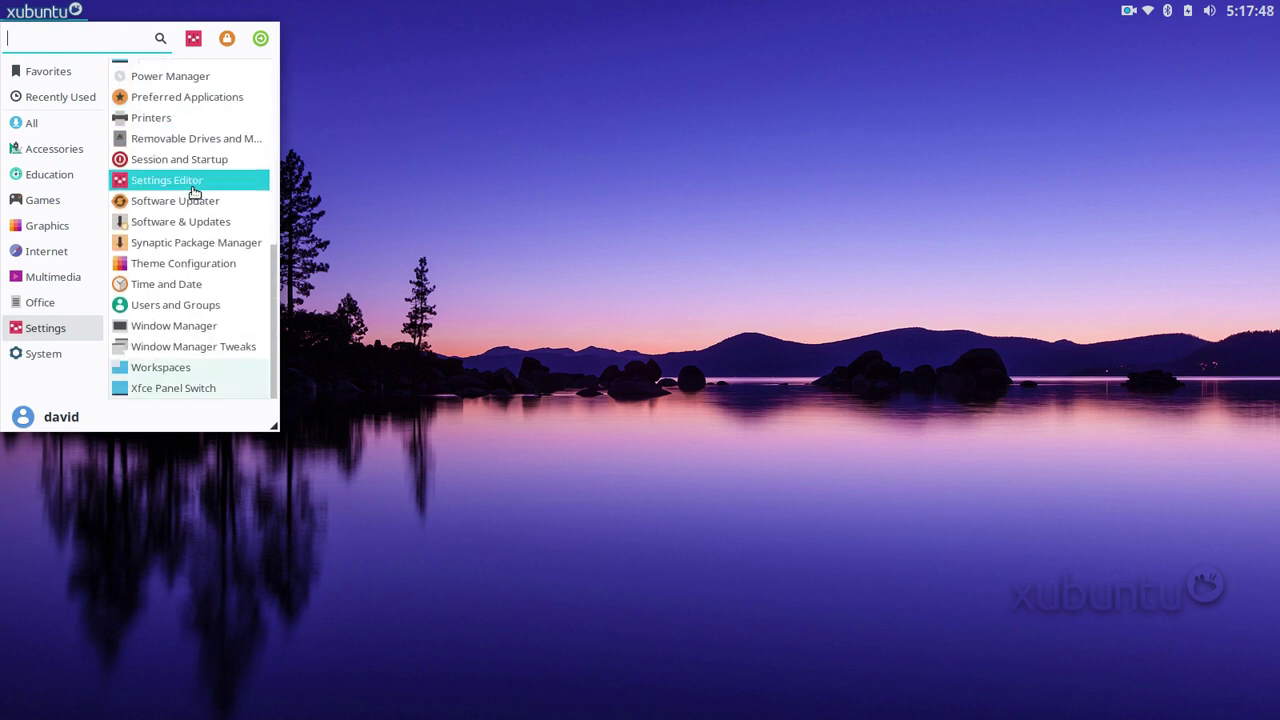
left_click(61, 355)
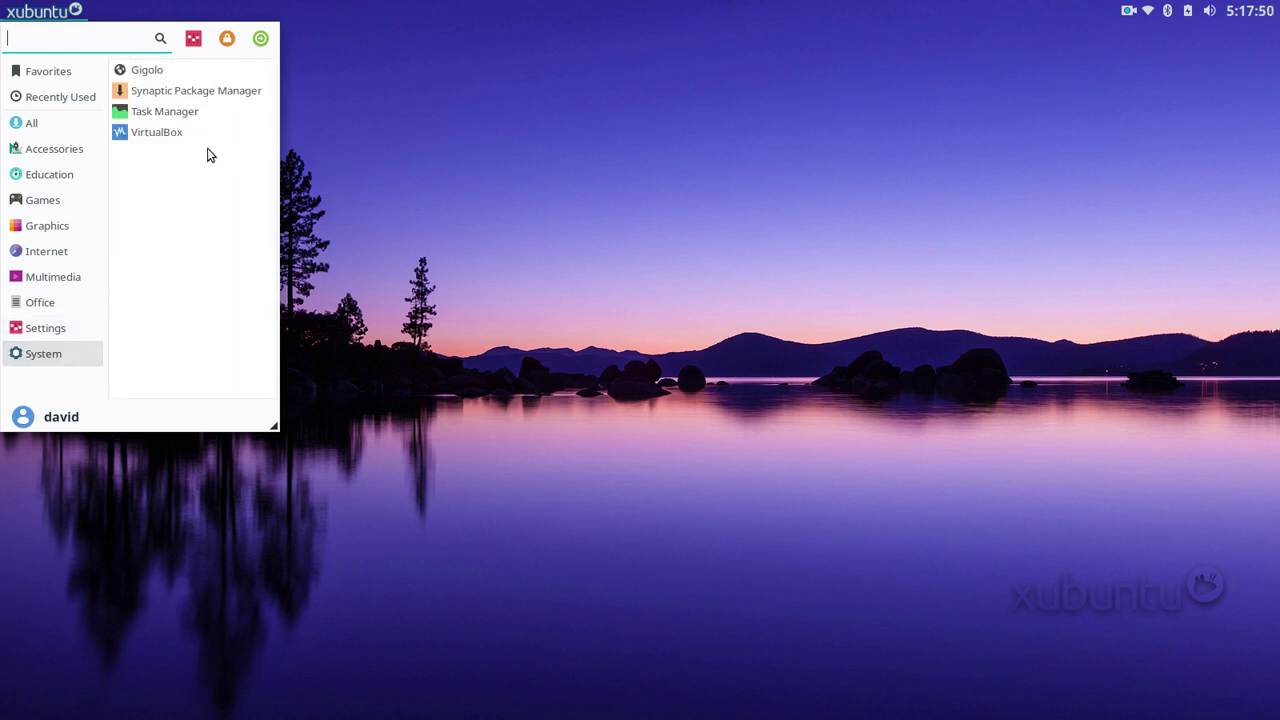
left_click(166, 113)
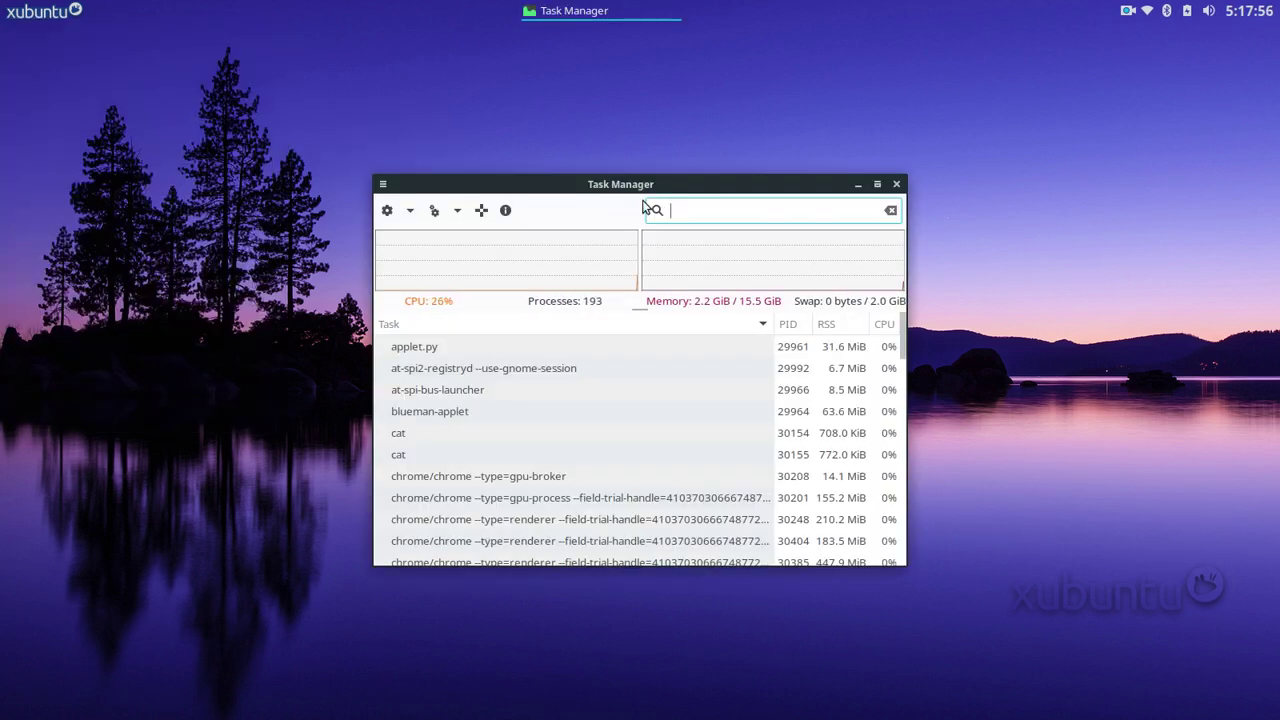
Move the Task Manager window up and to the left, then close it
left_click_drag(643, 184, 619, 138)
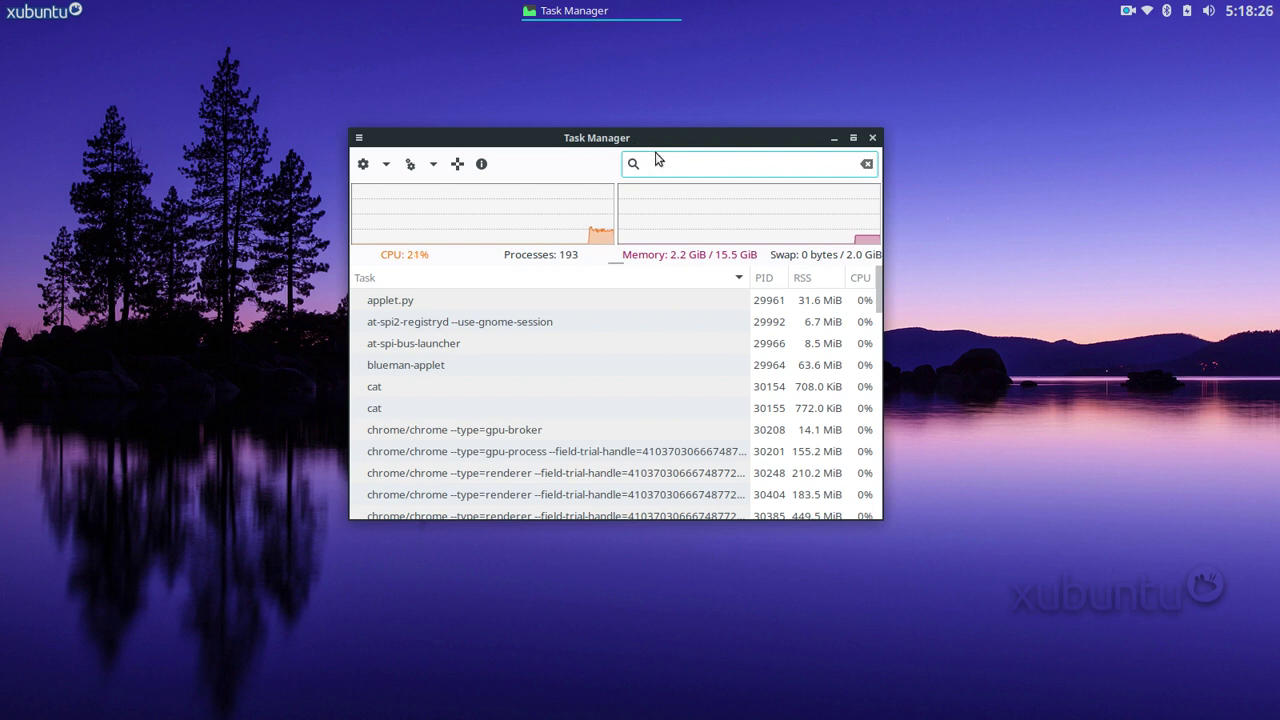
left_click(872, 138)
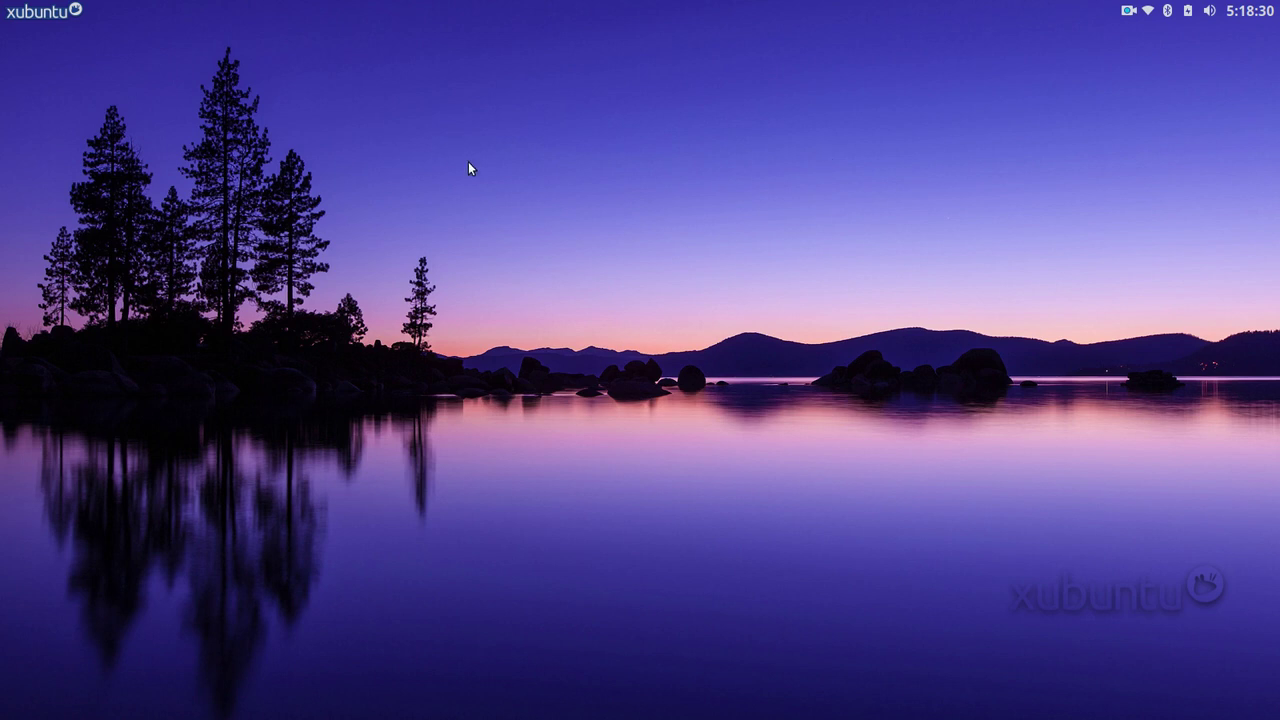
left_click(50, 17)
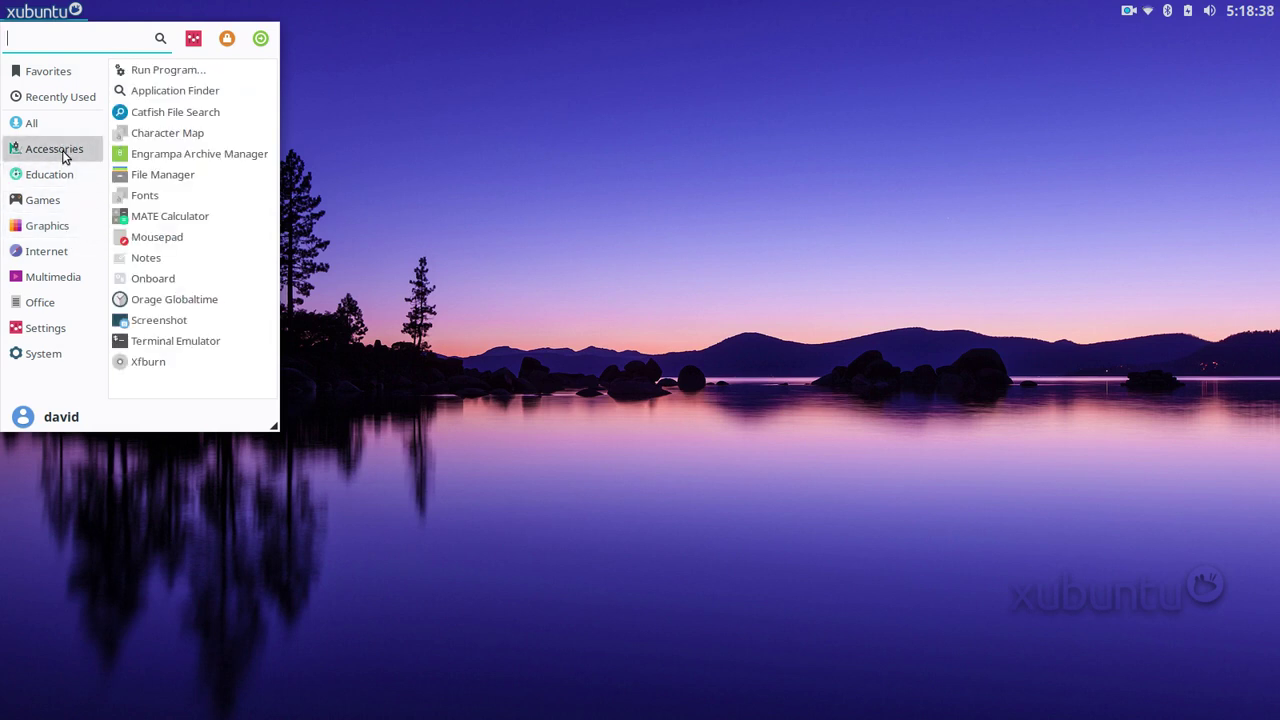
left_click(398, 183)
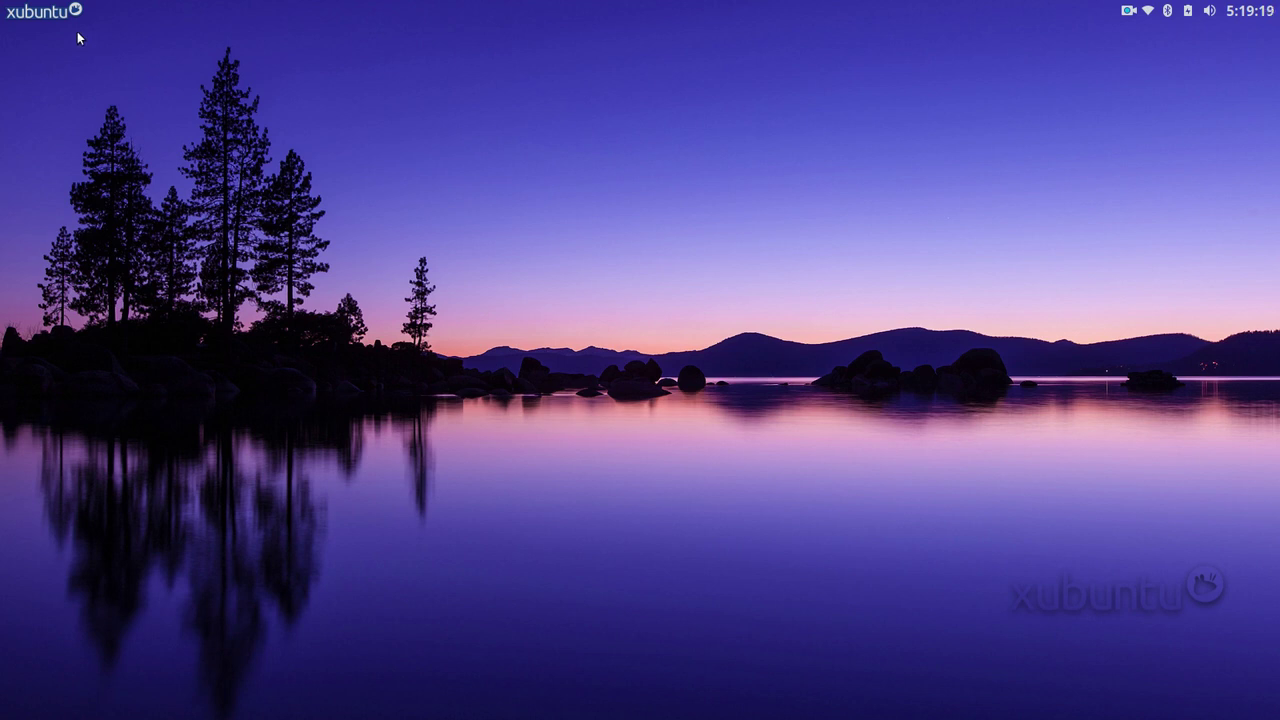
Launch the Software center from the applications menu and dismiss its welcome screen
left_click(46, 14)
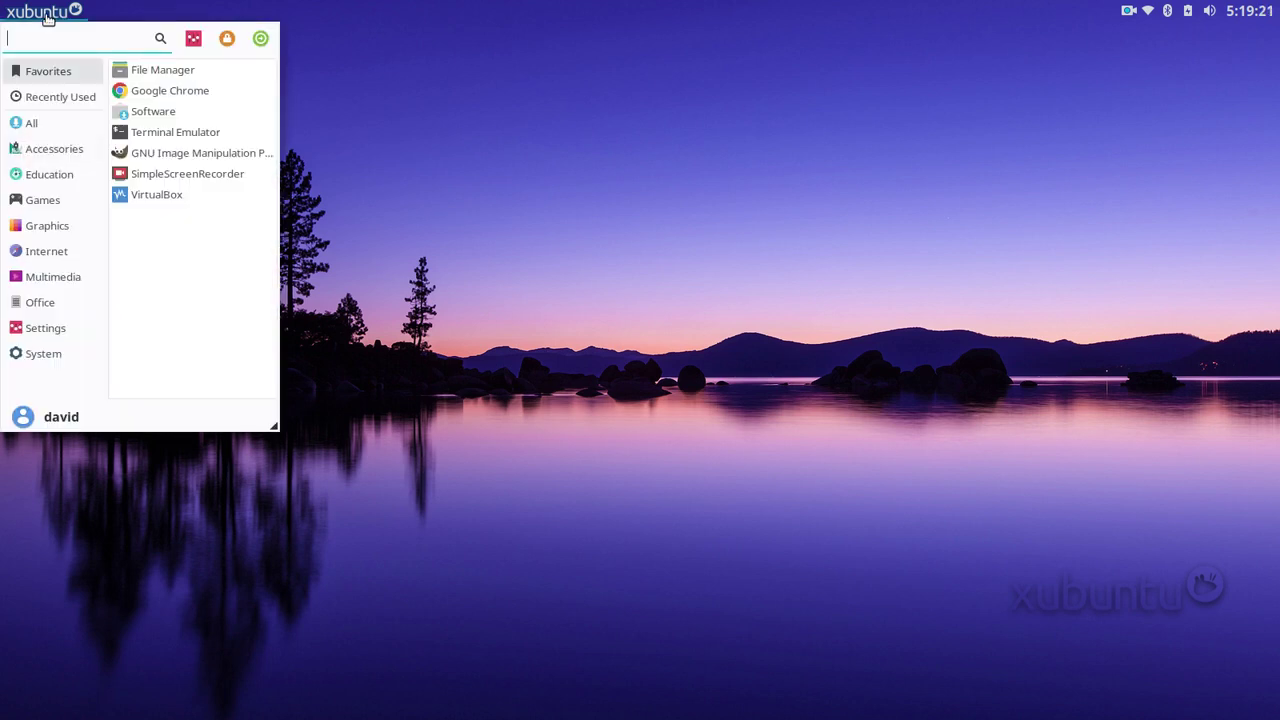
left_click(138, 112)
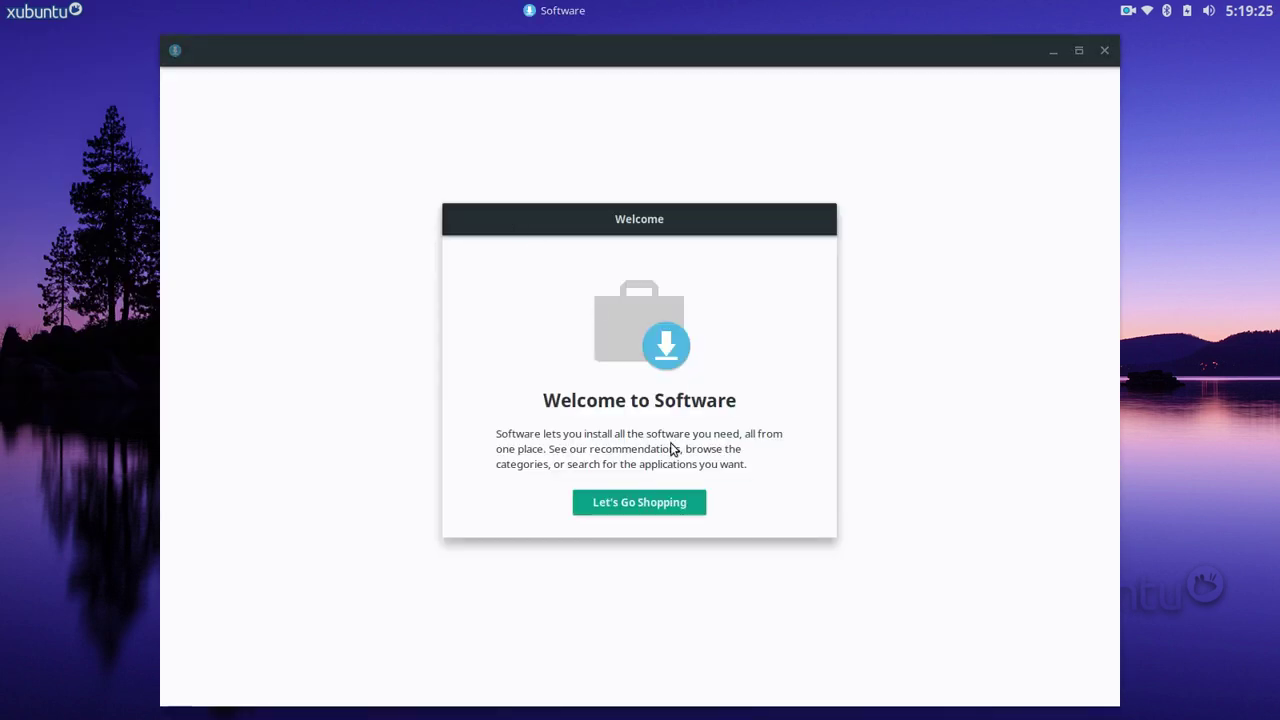
left_click(646, 502)
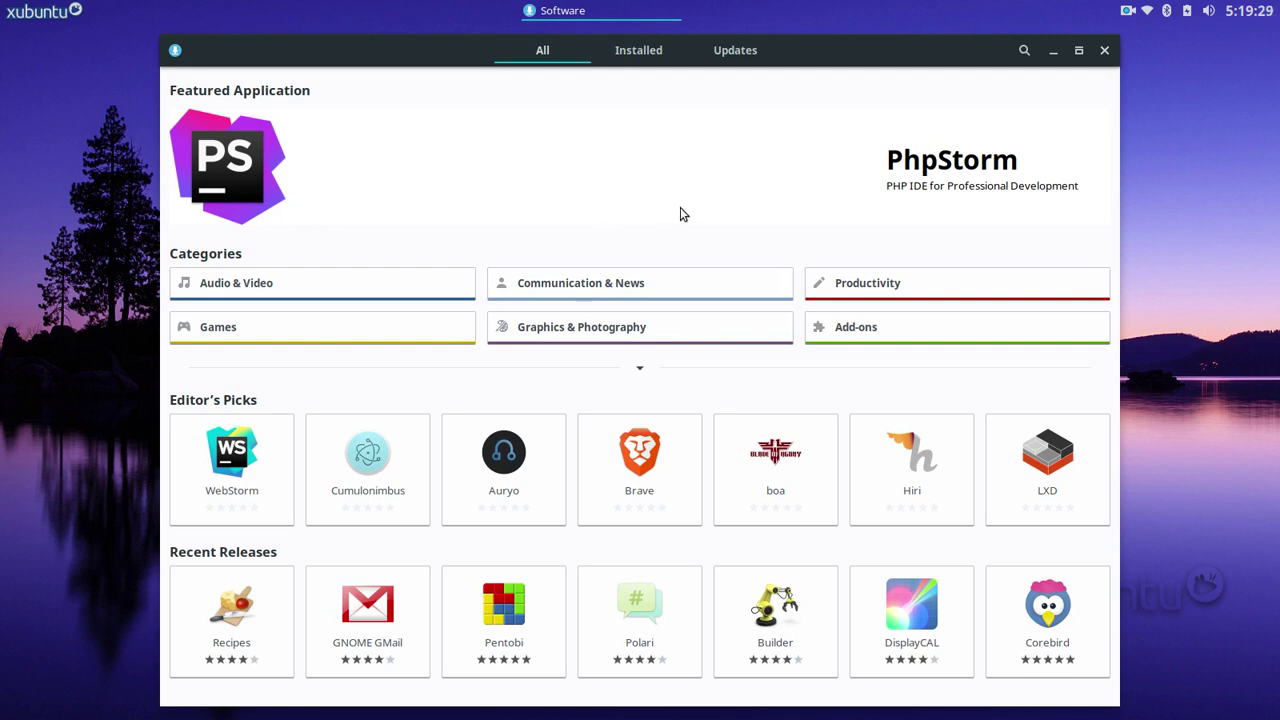
Browse the list of installed applications, then return to the All overview page
left_click(638, 52)
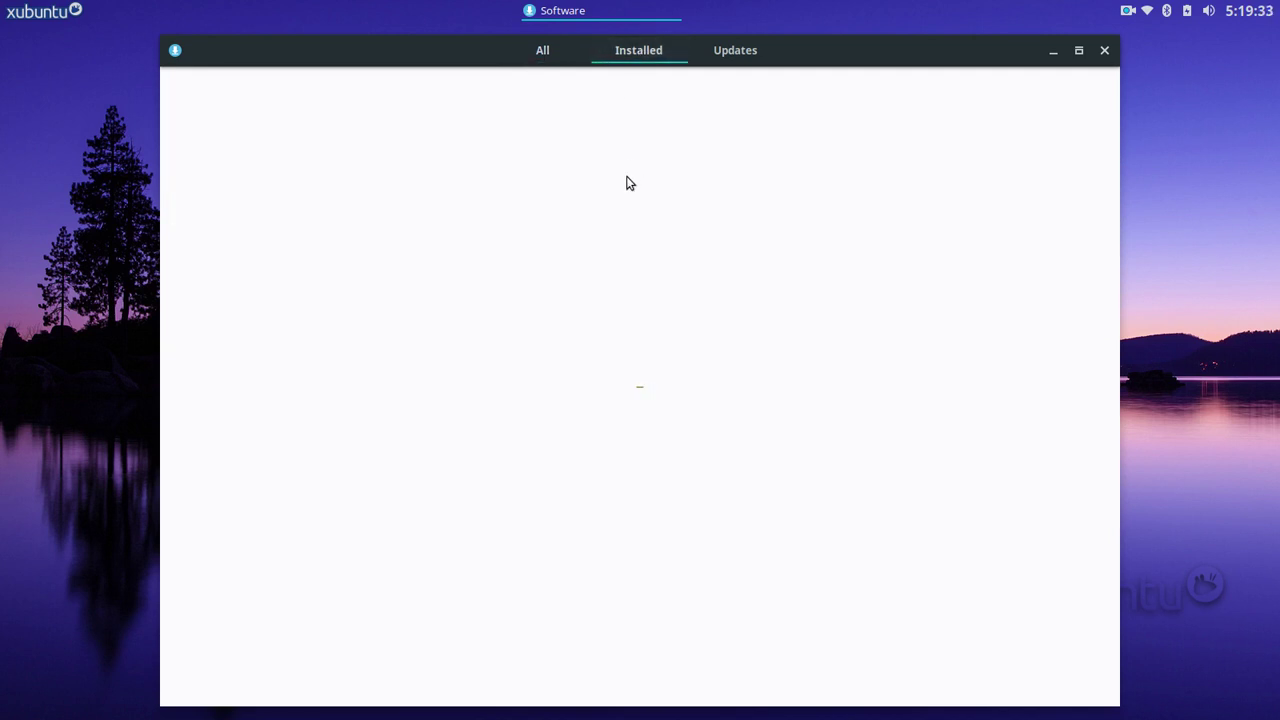
scroll(700, 195, "down", 3)
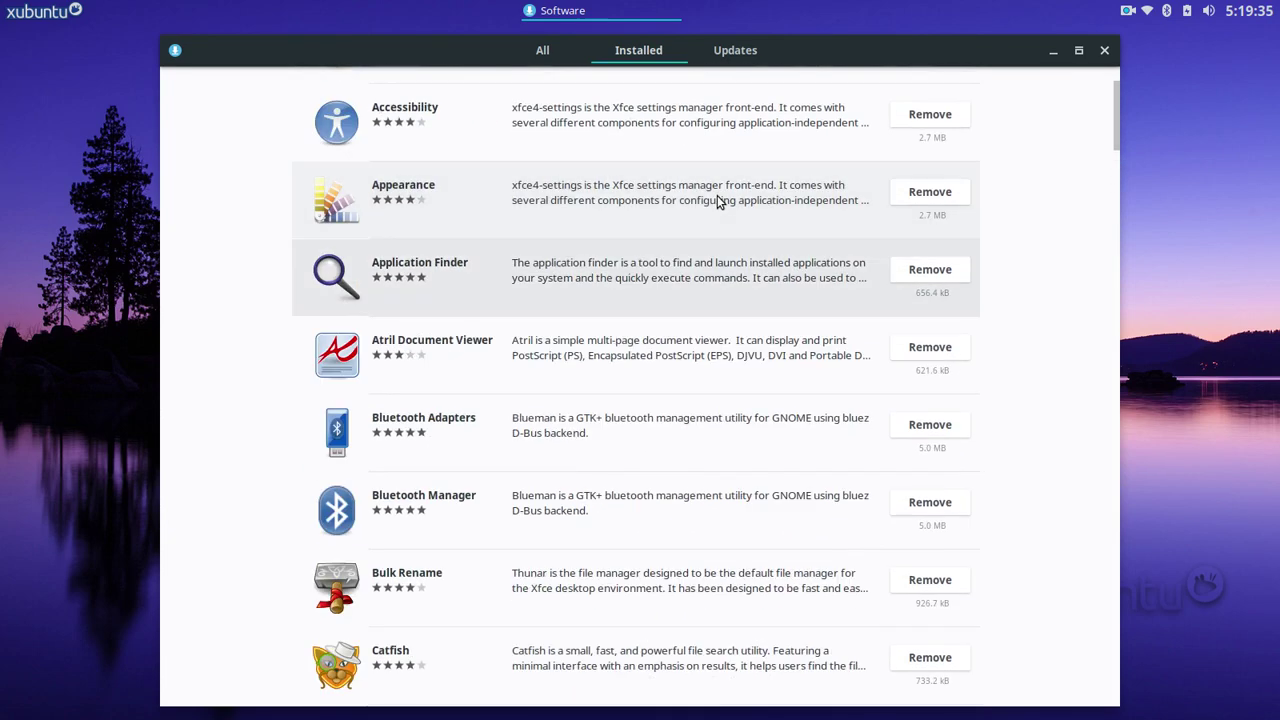
left_click(546, 56)
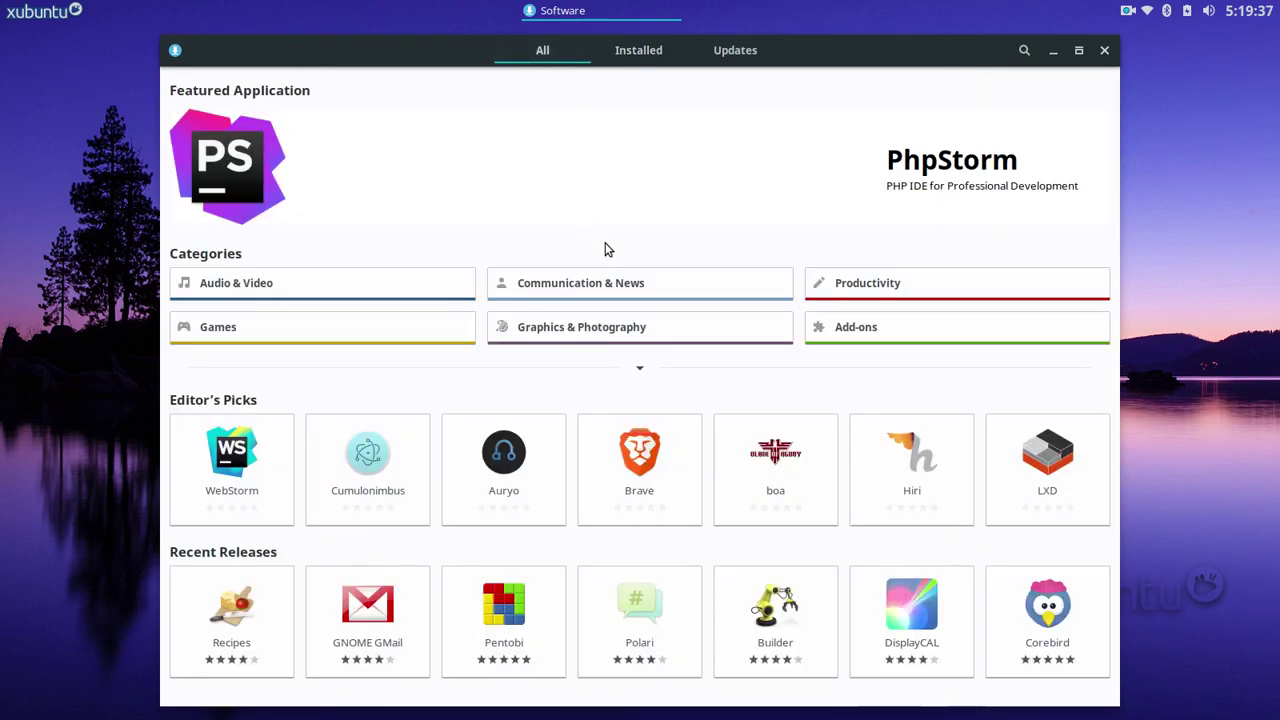
Open the Audio & Video category and scroll through its application list
left_click(376, 282)
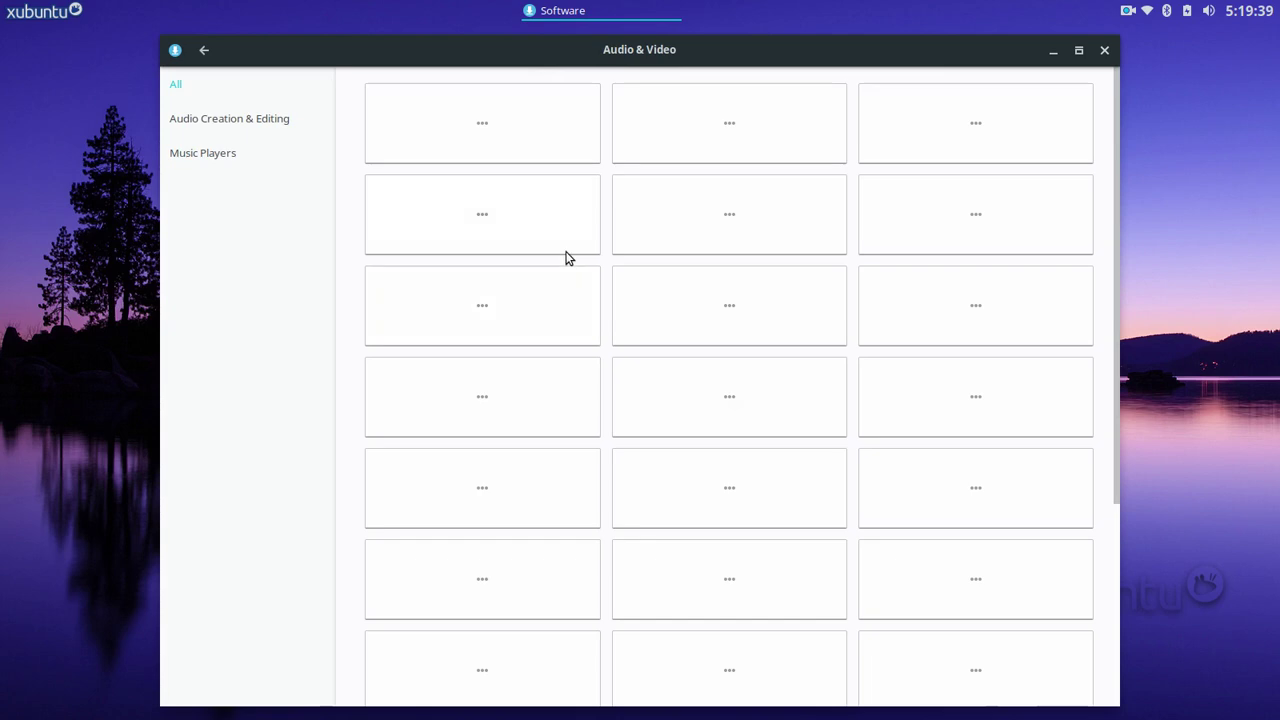
scroll(543, 325, "down", 5)
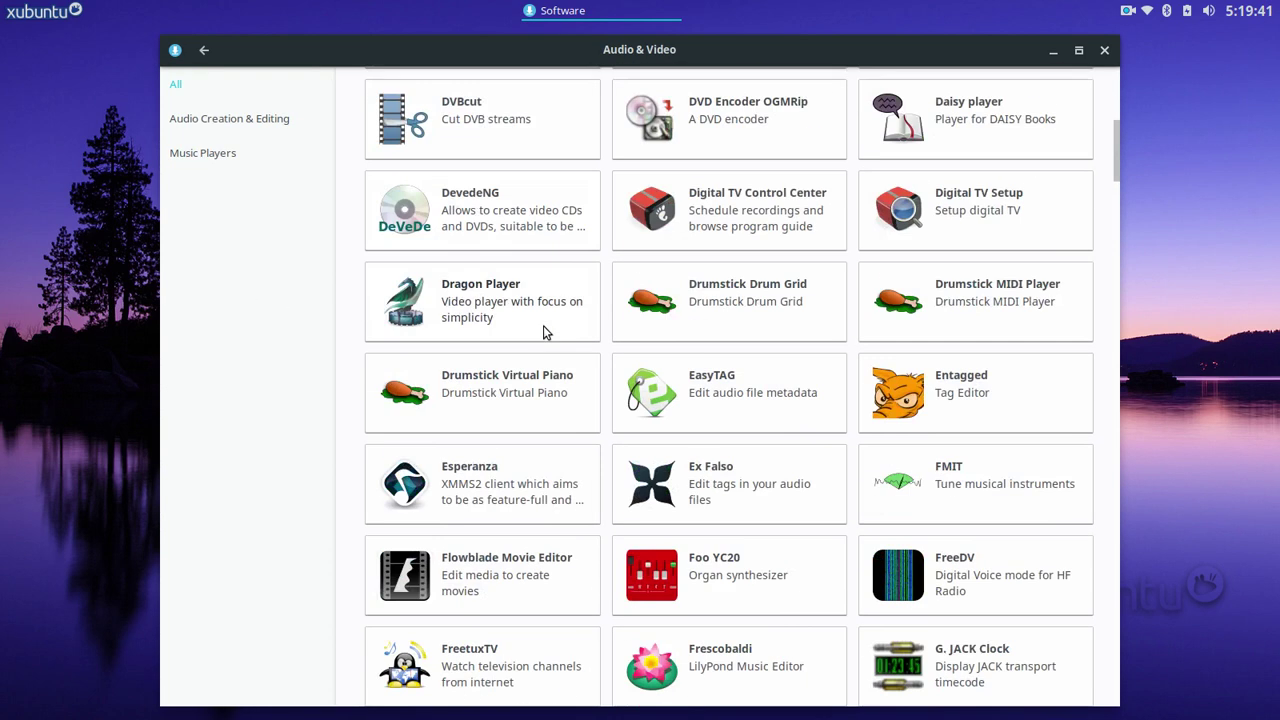
scroll(543, 325, "down", 4)
scroll(646, 331, "down", 6)
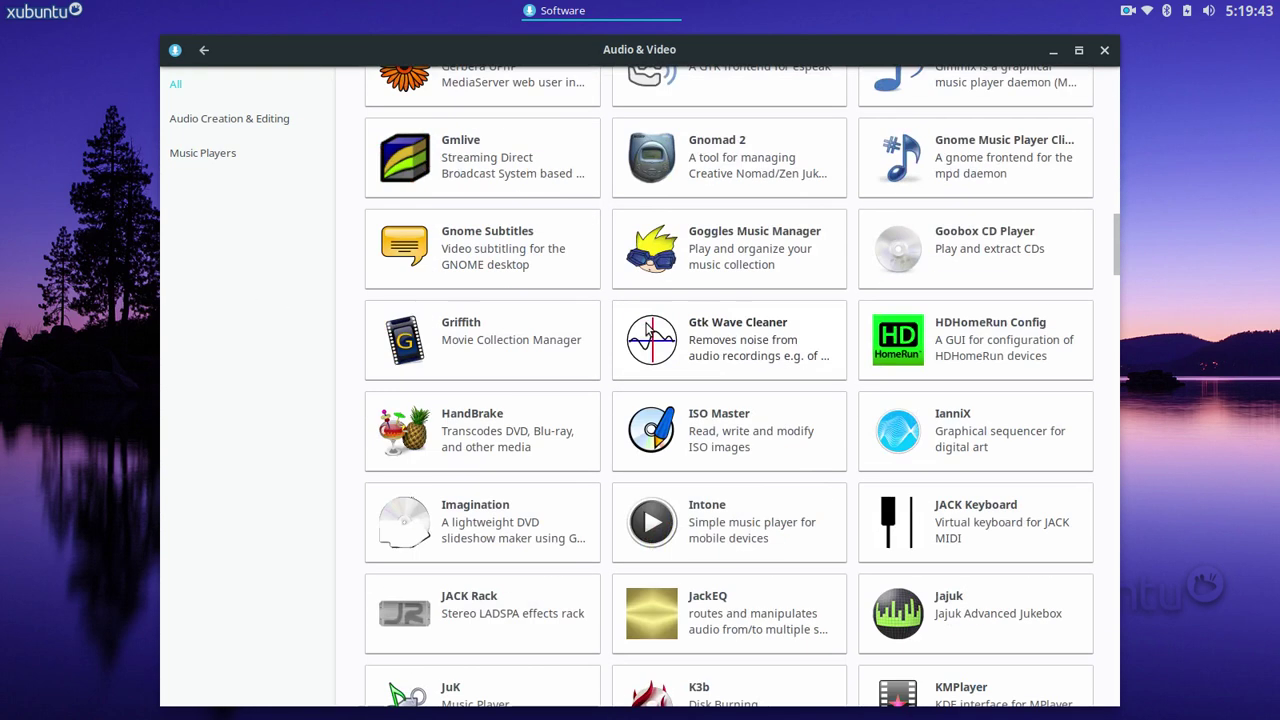
scroll(650, 325, "up", 2)
scroll(660, 320, "down", 5)
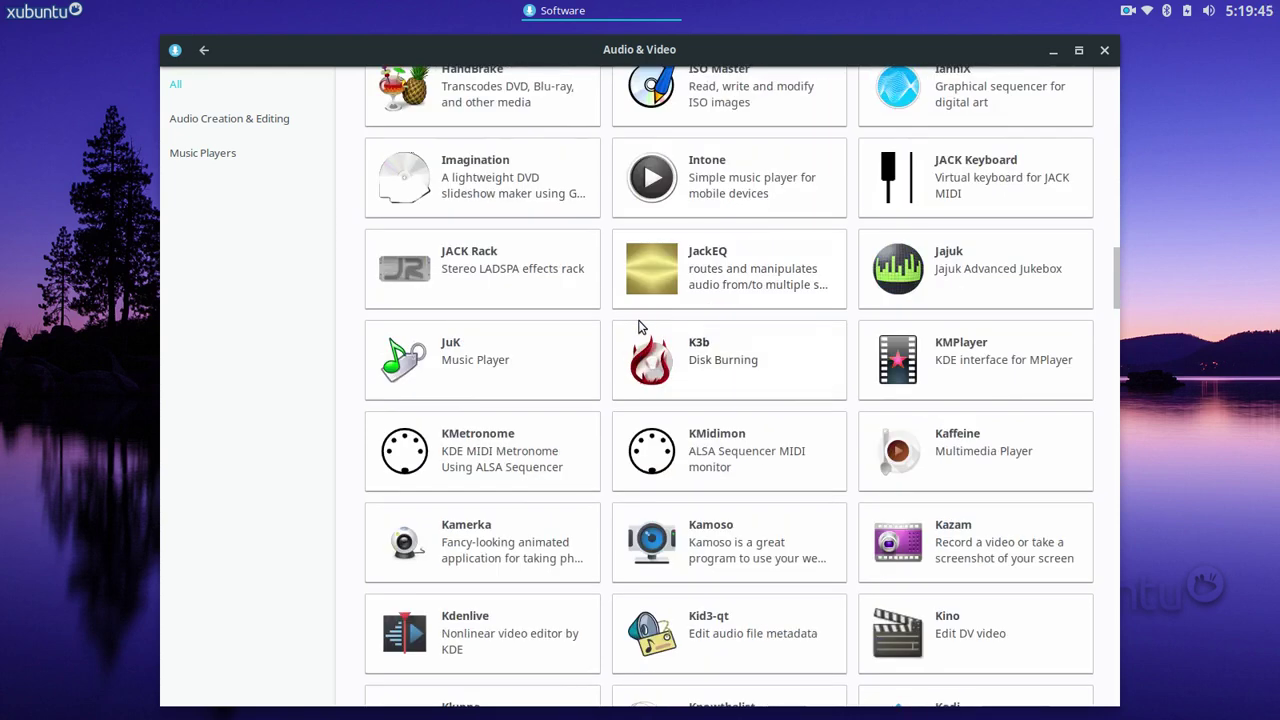
View Kdenlive's details and reviews, go back to the list, and close Software
left_click(540, 613)
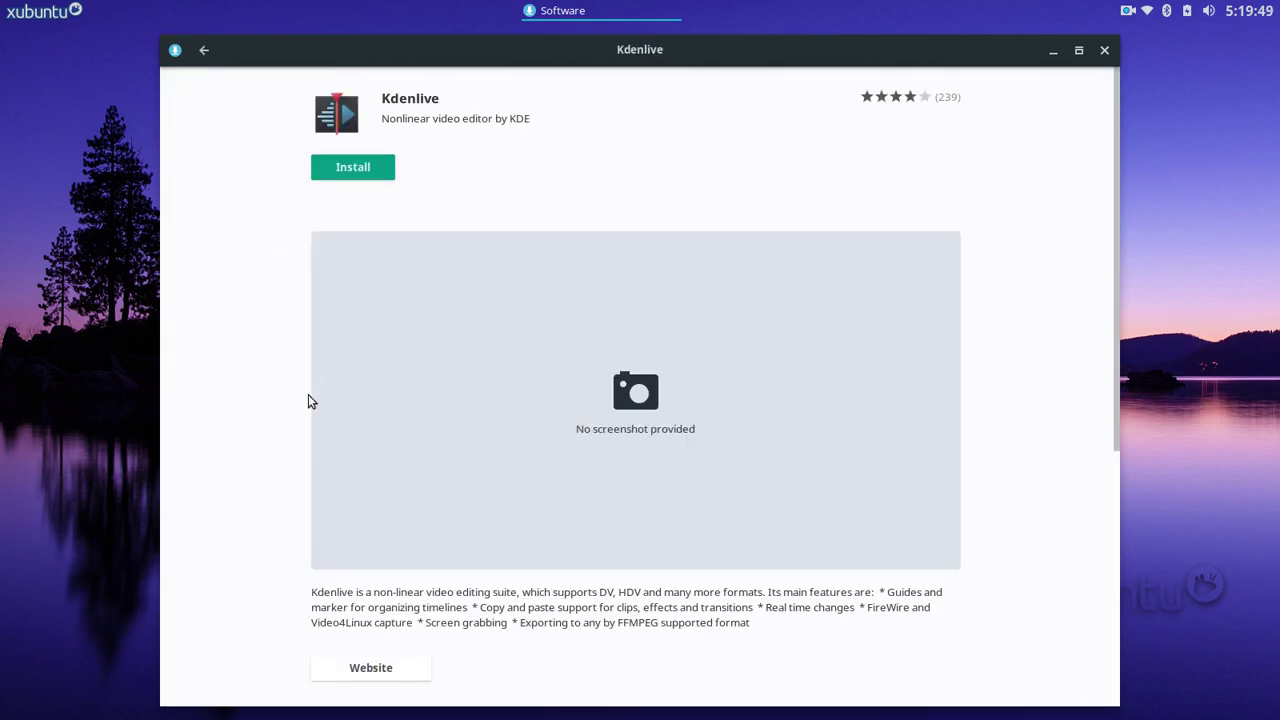
scroll(263, 409, "down", 3)
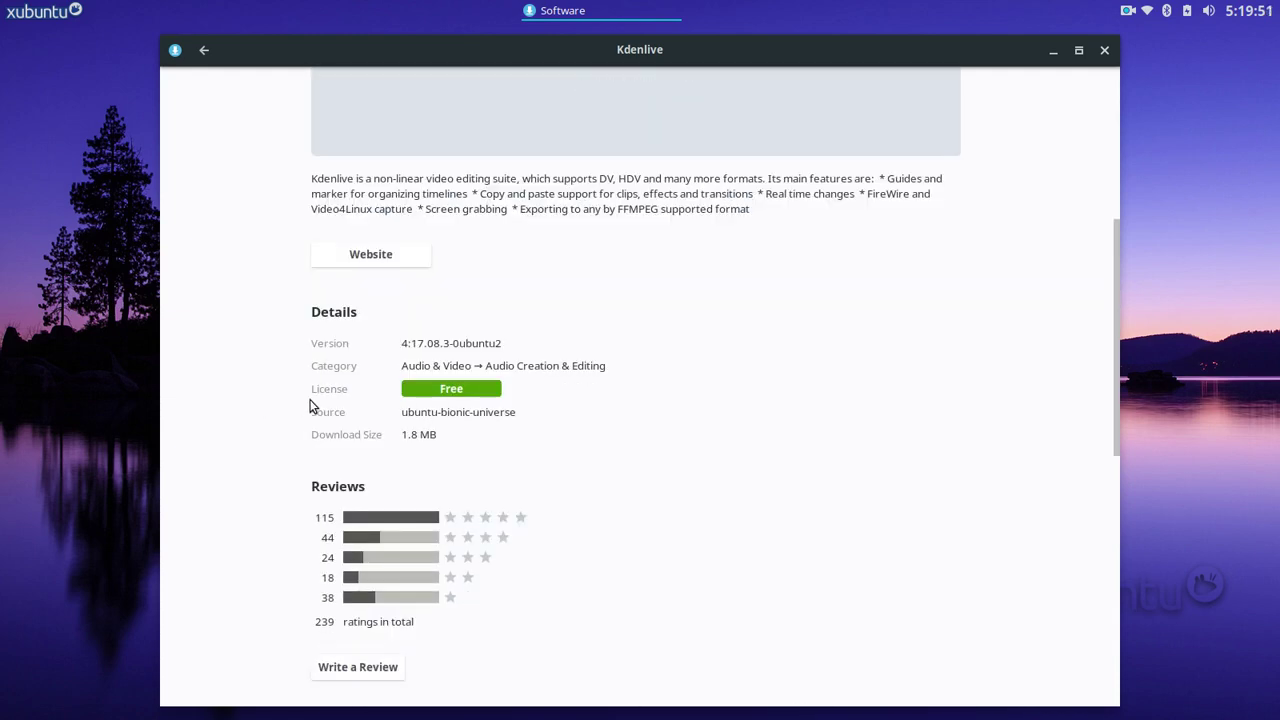
scroll(455, 425, "down", 3)
scroll(343, 440, "up", 6)
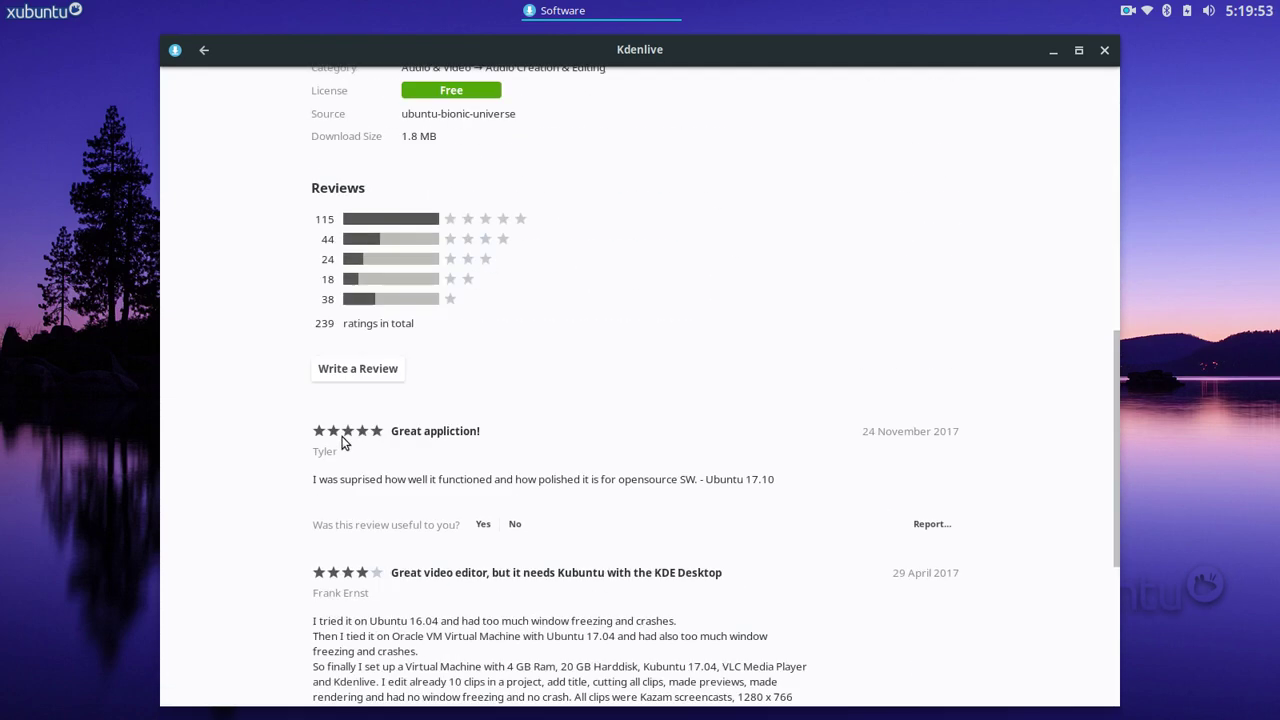
left_click(204, 50)
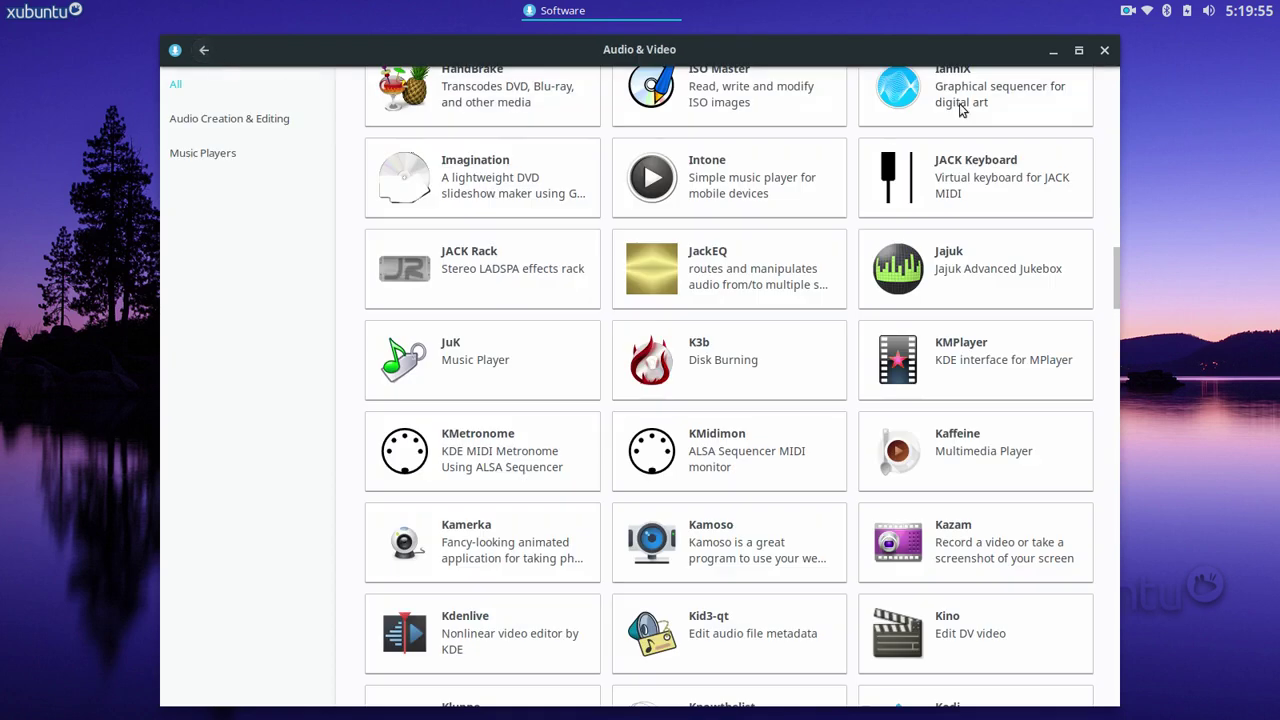
left_click(1104, 50)
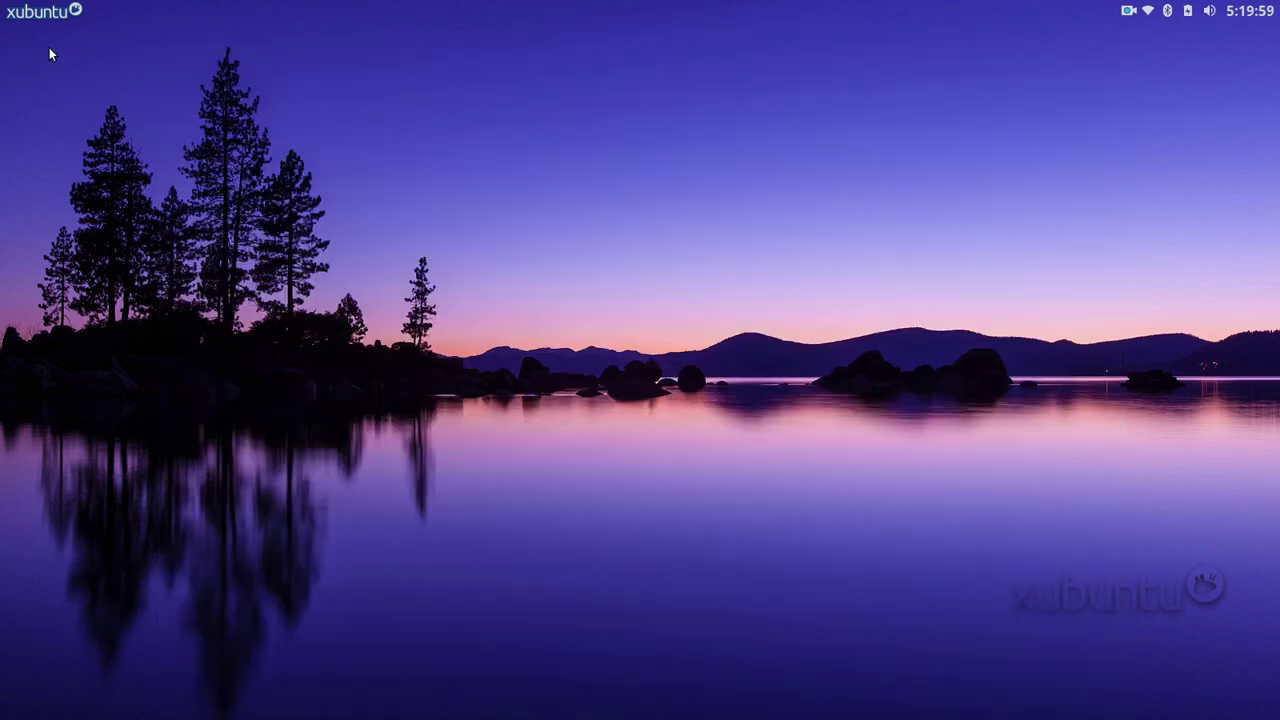
left_click(45, 12)
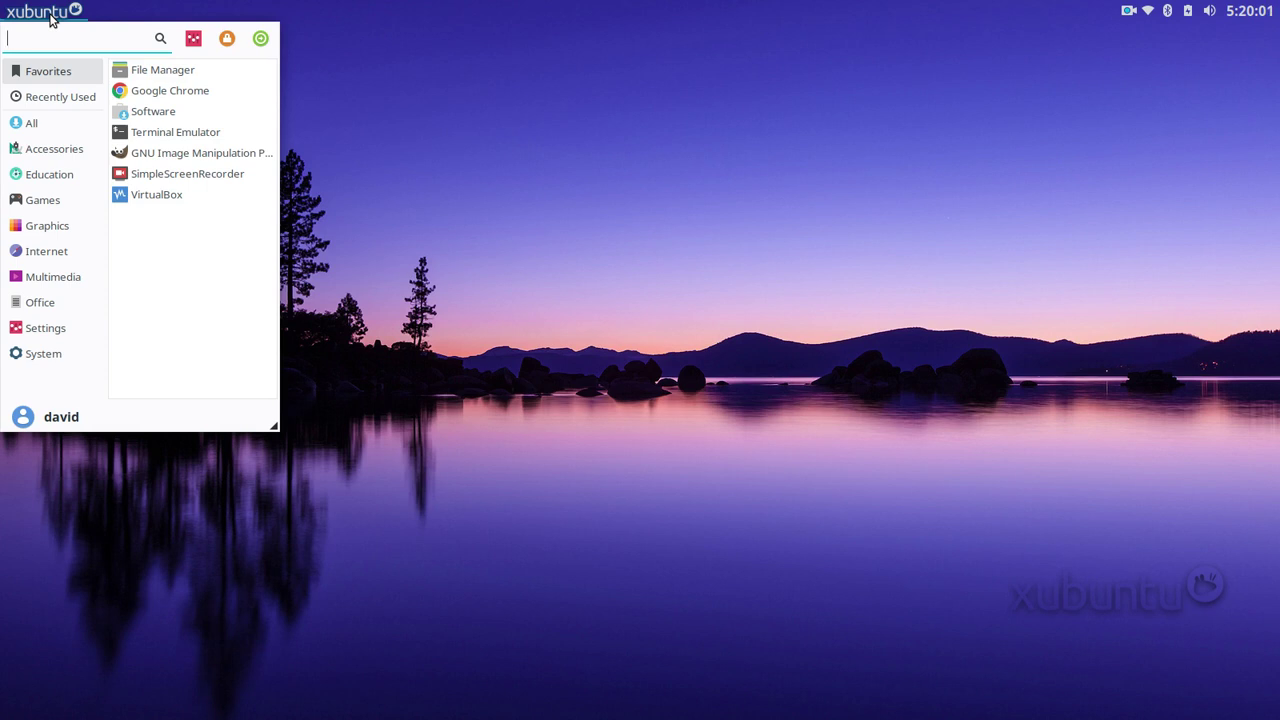
left_click(130, 194)
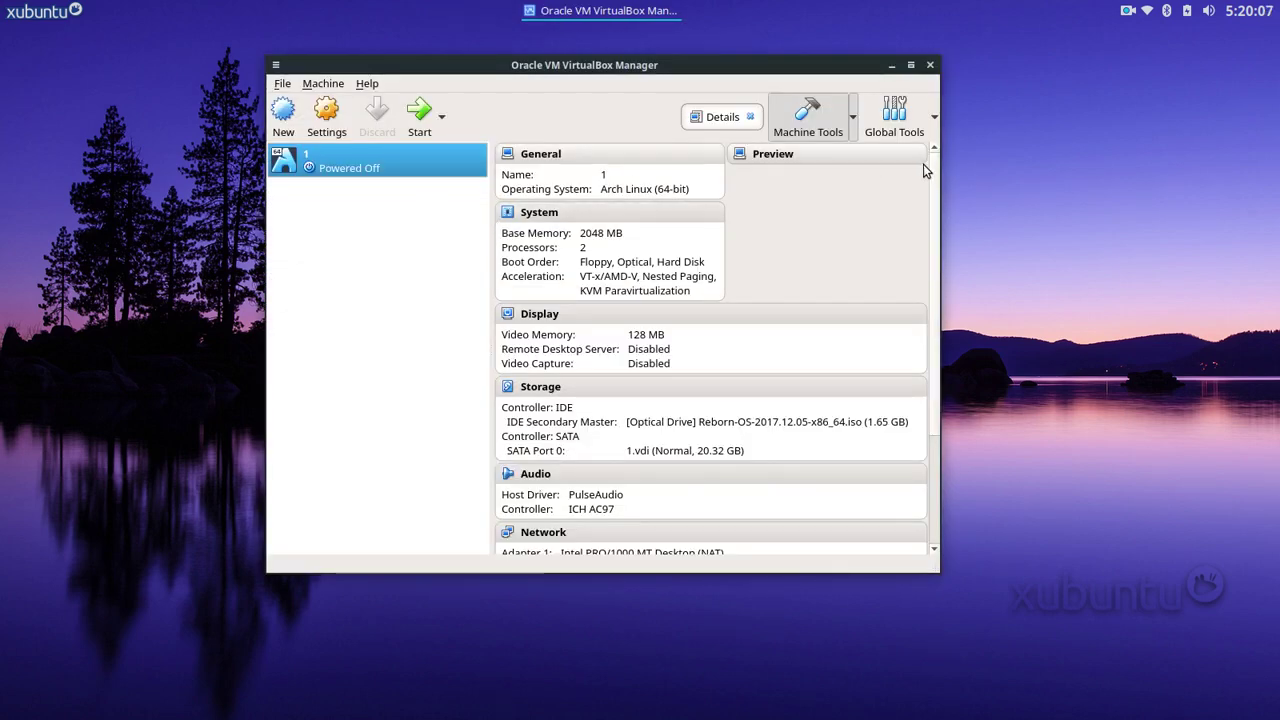
left_click_drag(565, 57, 530, 31)
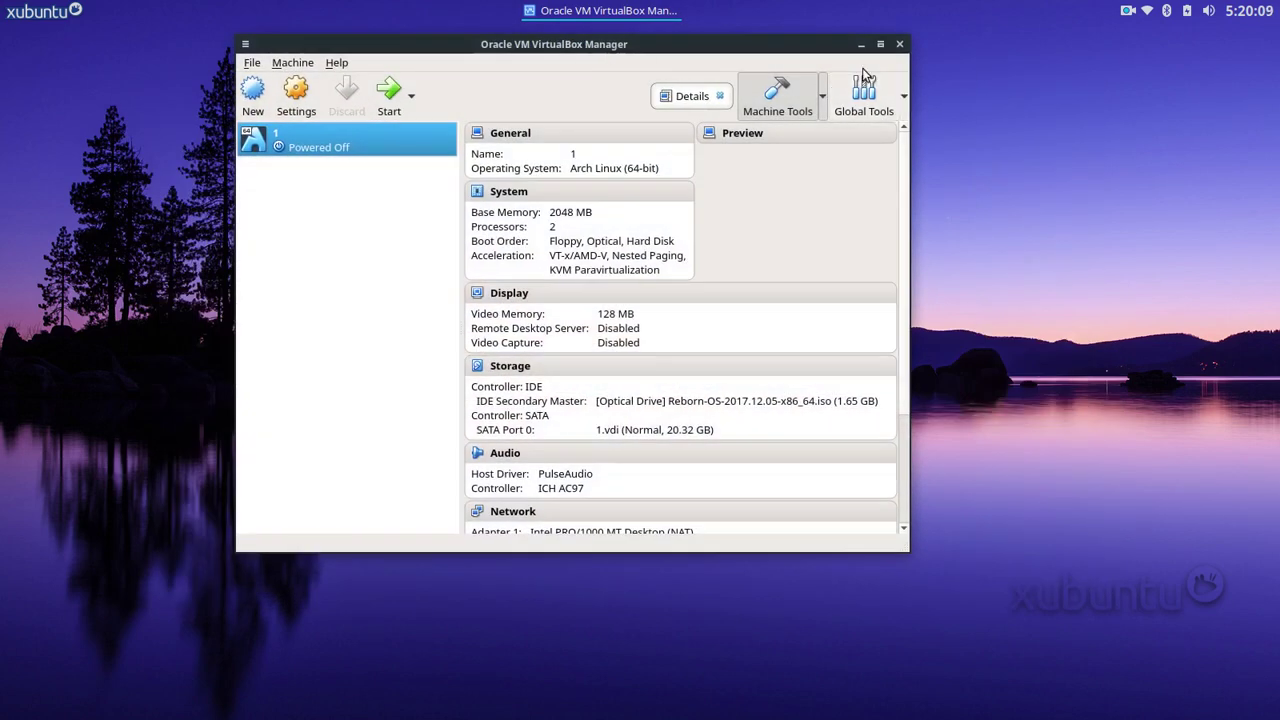
left_click(912, 38)
Launch MATE Calculator from the Accessories category of the Whisker menu
left_click(40, 13)
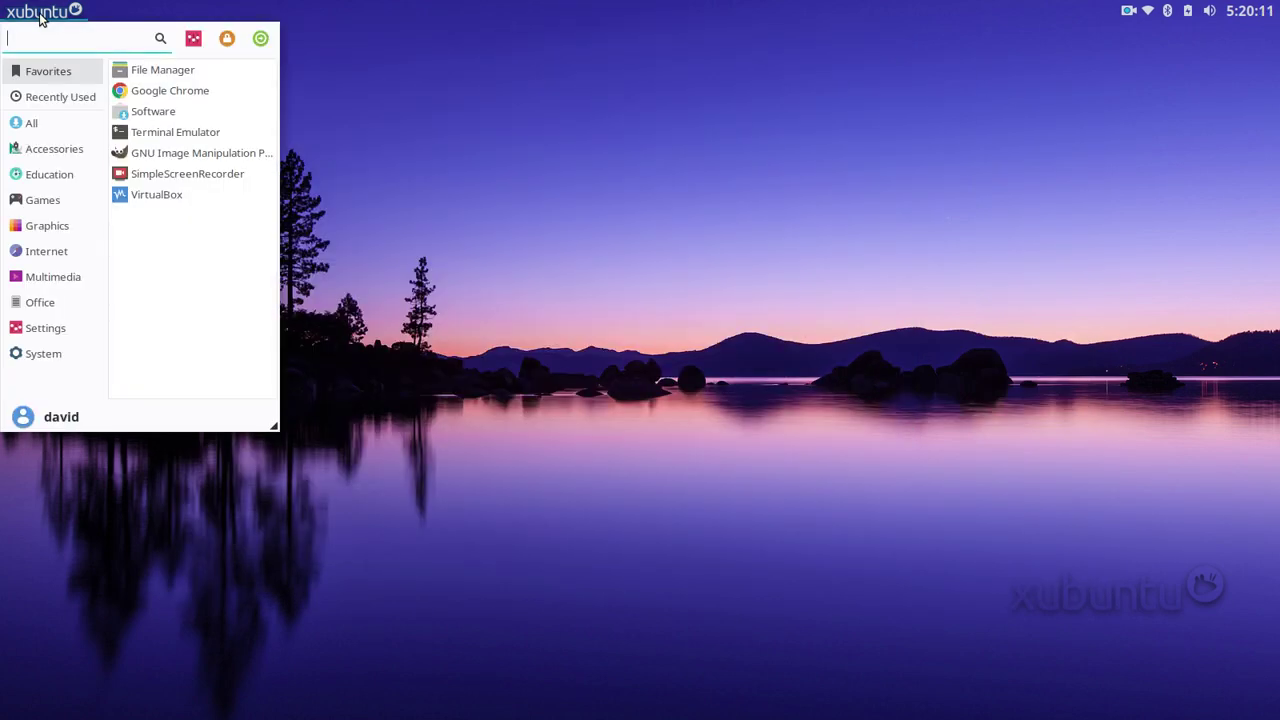
left_click(64, 280)
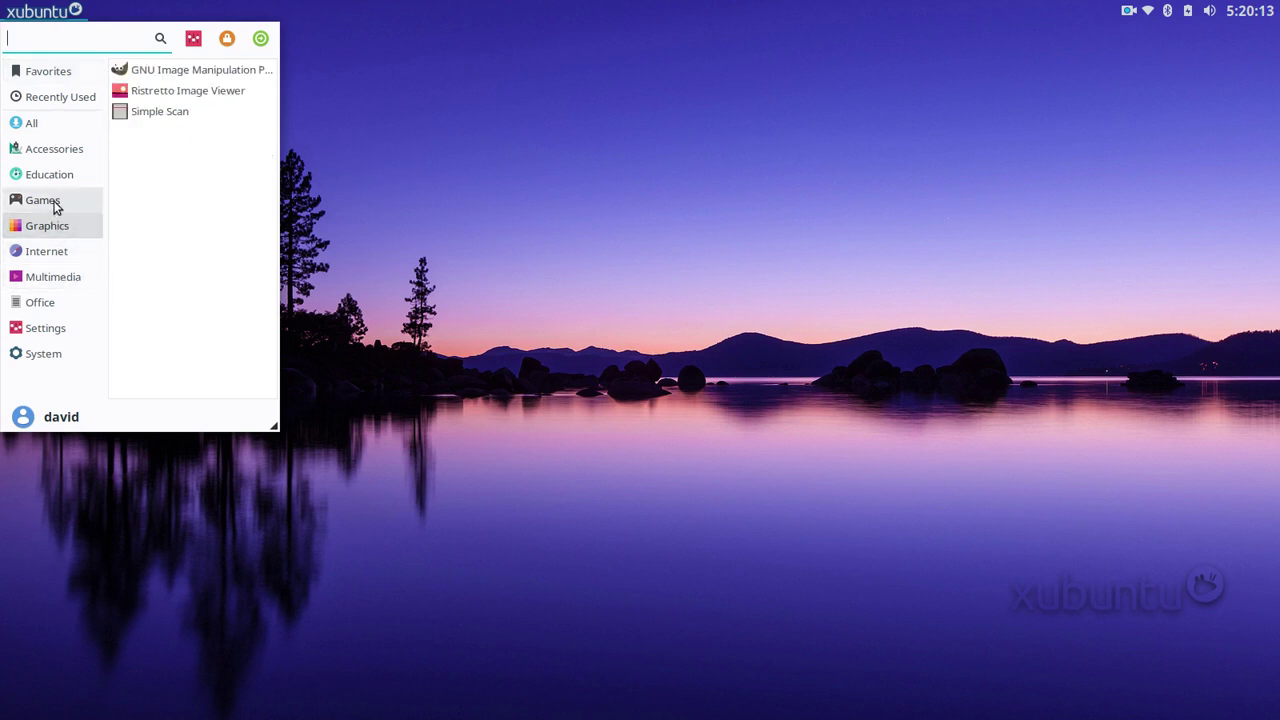
mouse_move(55, 160)
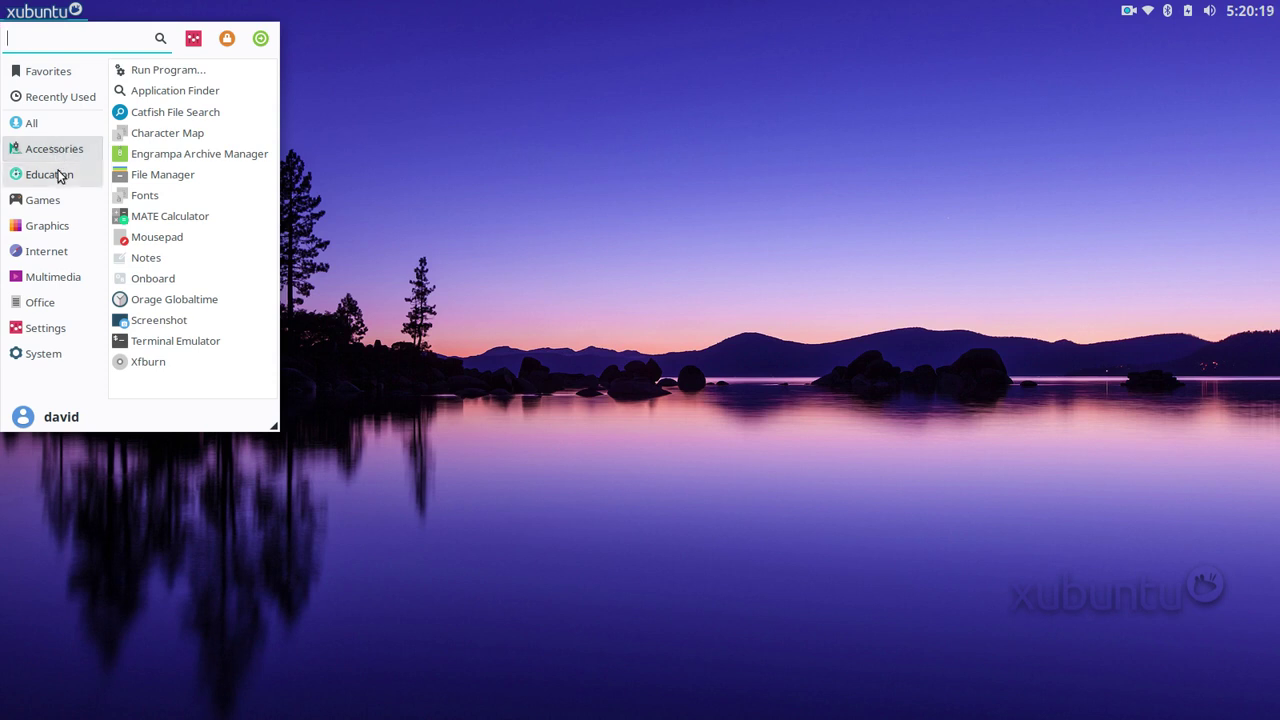
left_click(186, 224)
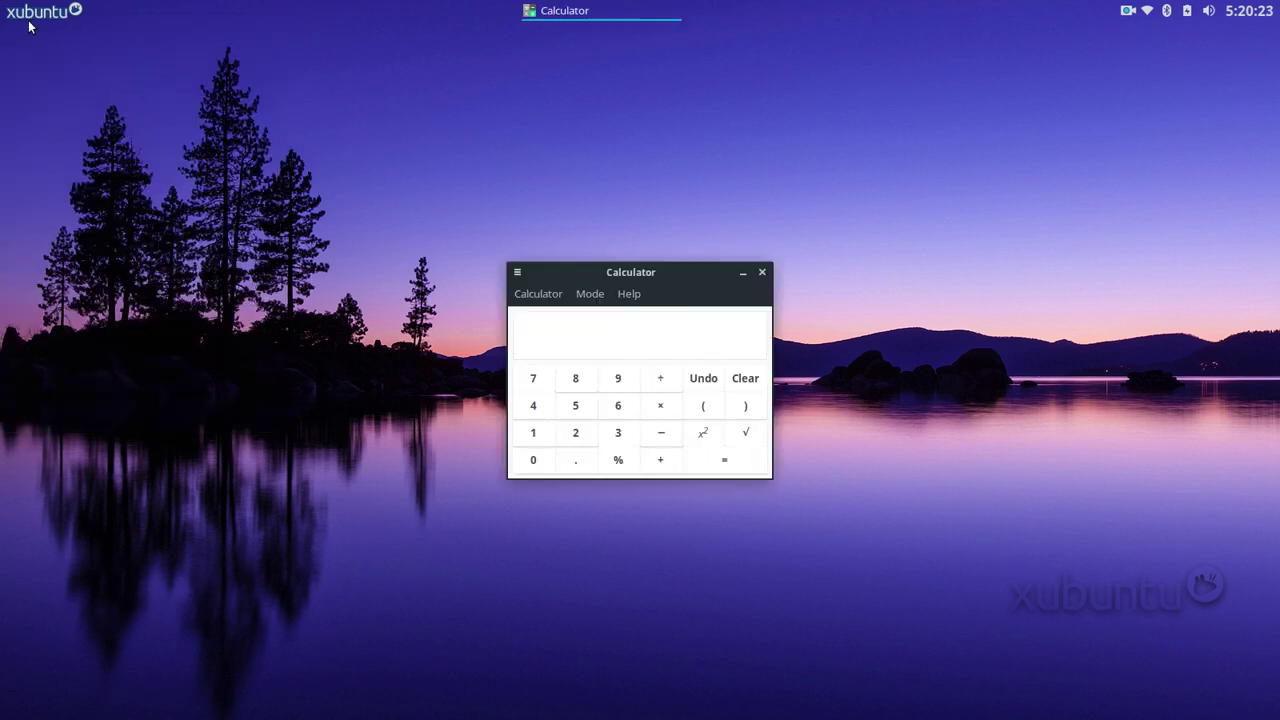
left_click(58, 12)
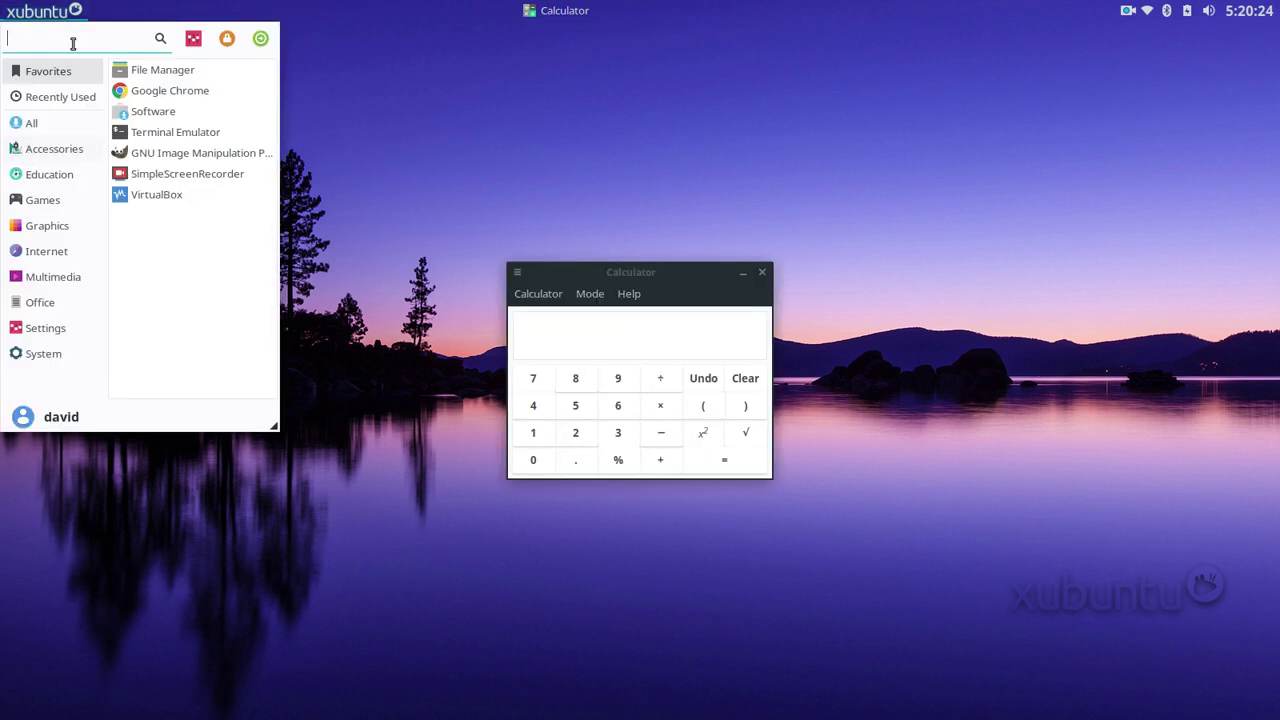
Start Terminal Emulator from Favorites, close Calculator, and reposition the terminal showing screenfetch output
left_click(171, 132)
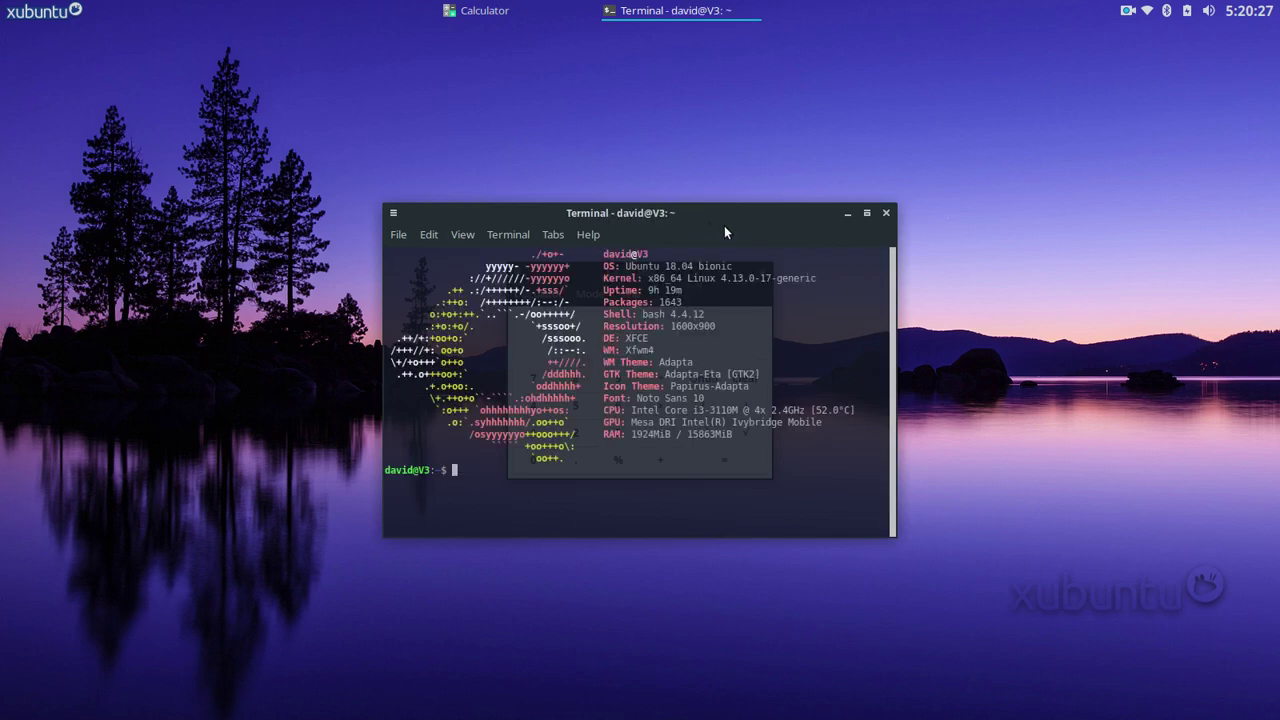
left_click(762, 272)
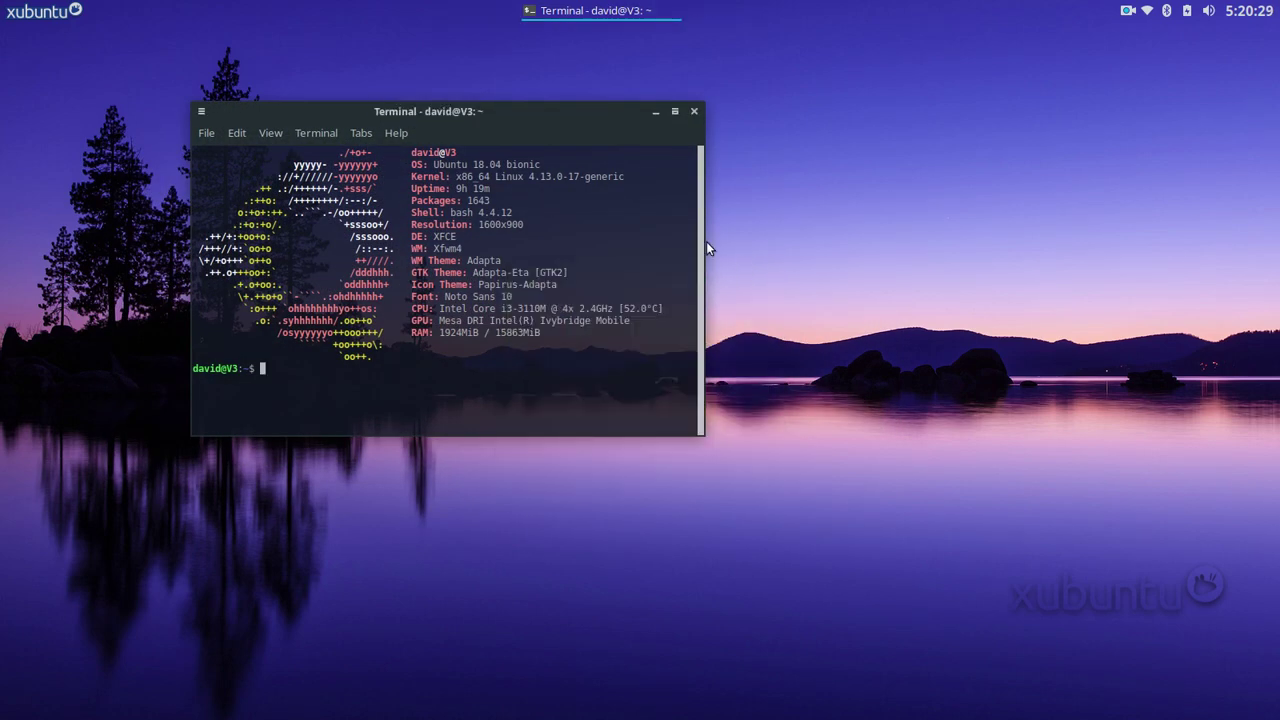
left_click_drag(424, 111, 621, 147)
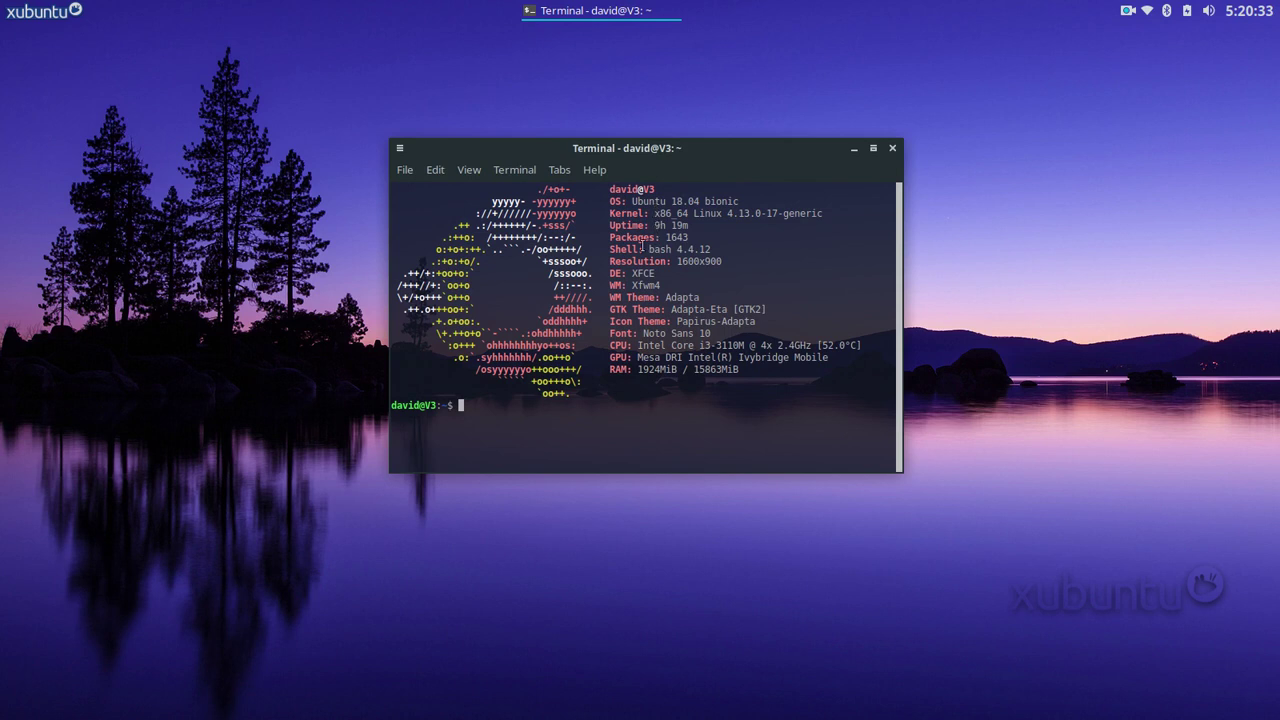
left_click_drag(712, 213, 829, 220)
left_click(829, 220)
Close the terminal window
left_click(892, 148)
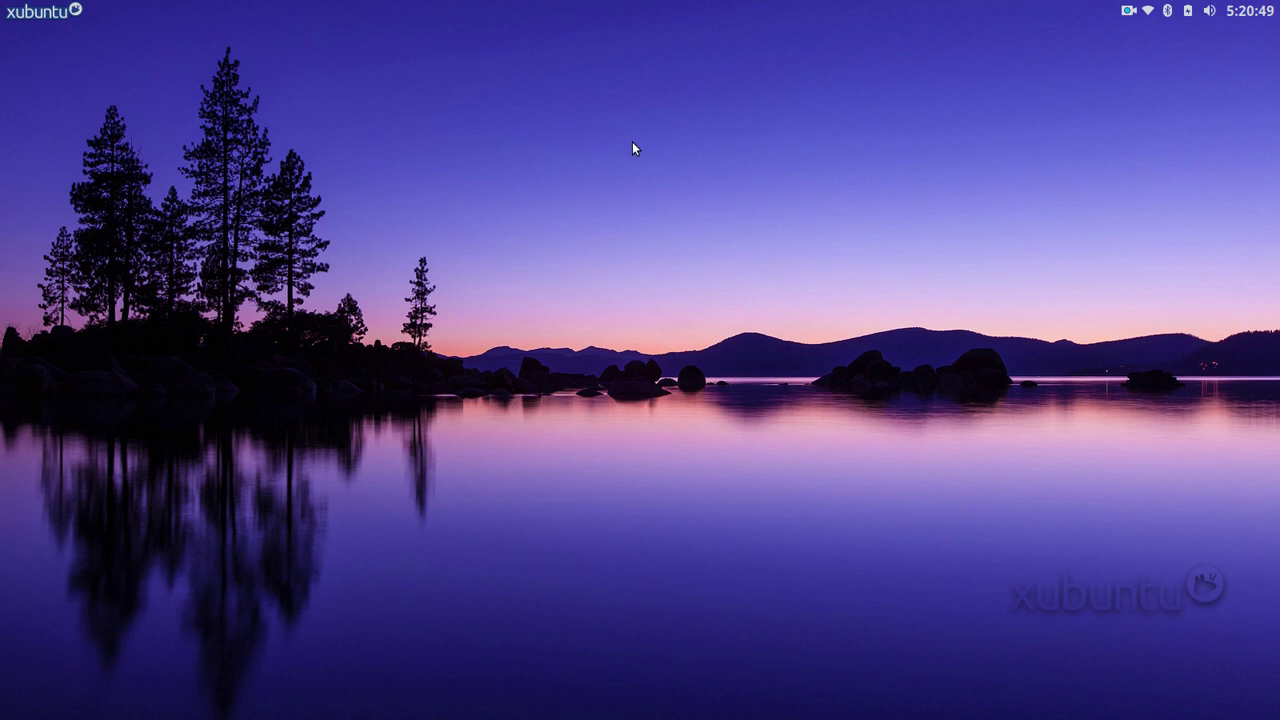